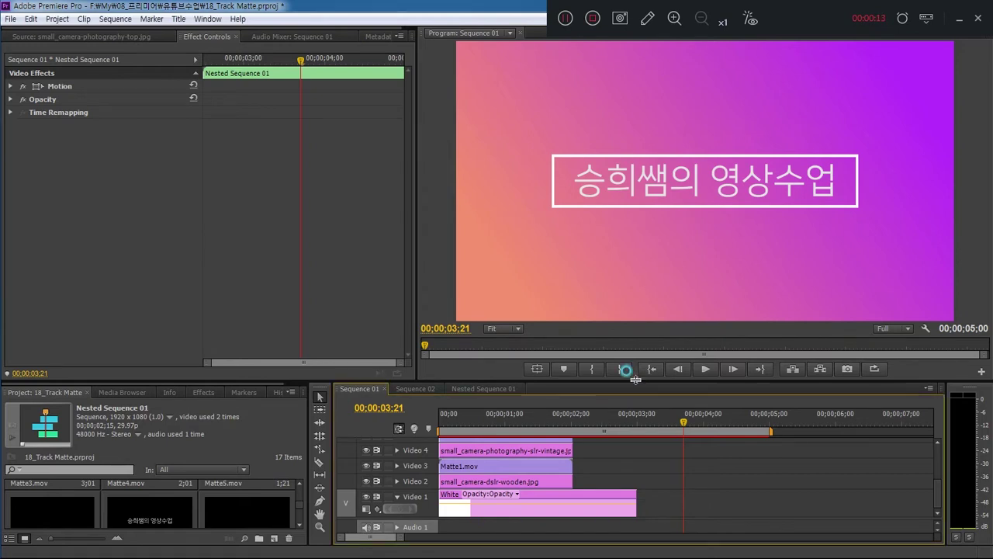
Play the Sequence 01 title card full-screen from the start, then restore the normal layout.
drag(635, 380, 635, 363)
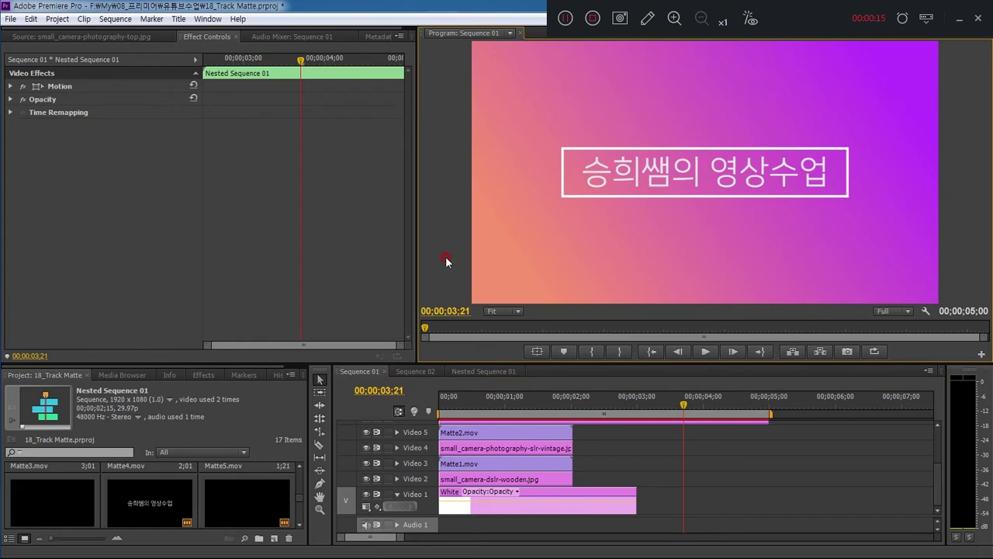
key(grave)
key(Home)
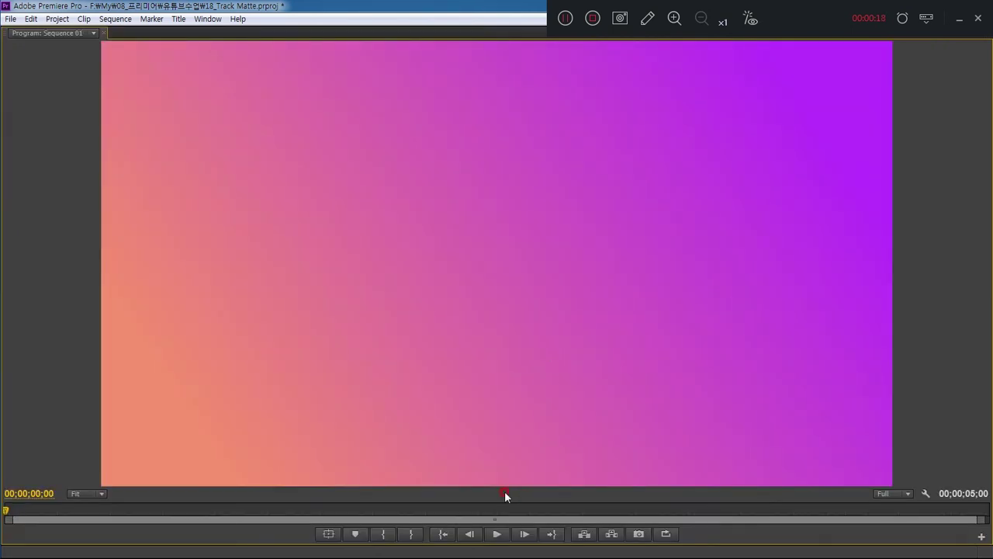
key(space)
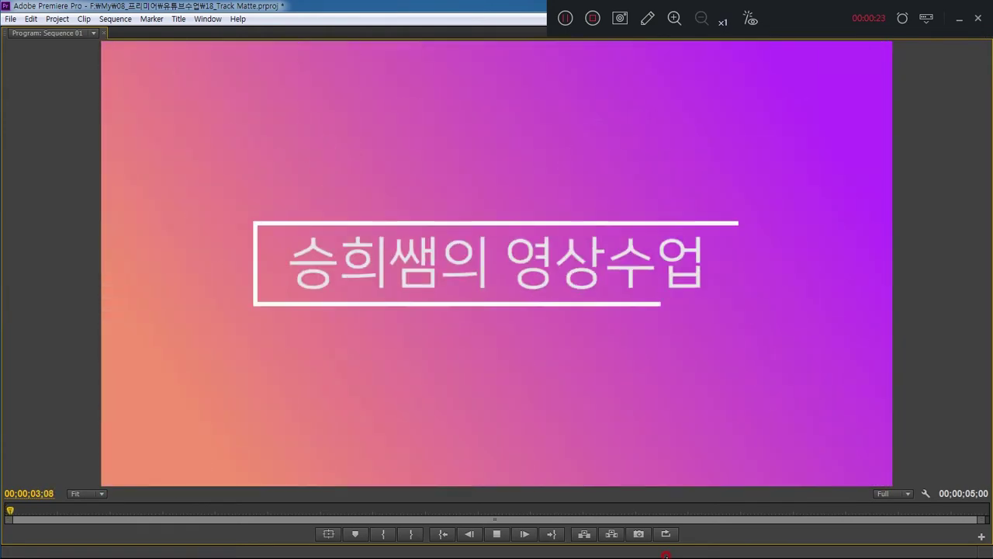
key(space)
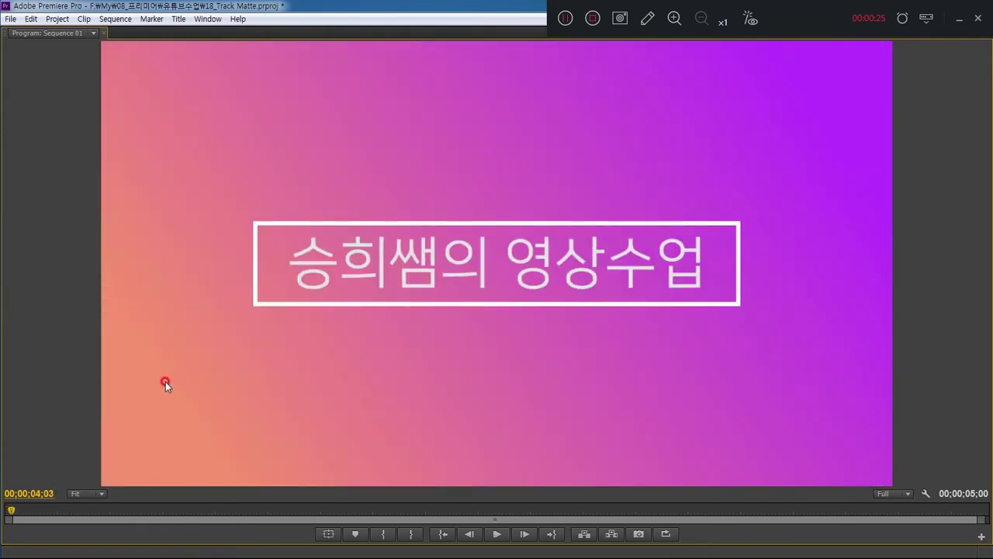
key(grave)
Switch to Sequence 02 and play its intro full-screen from the beginning.
click(416, 371)
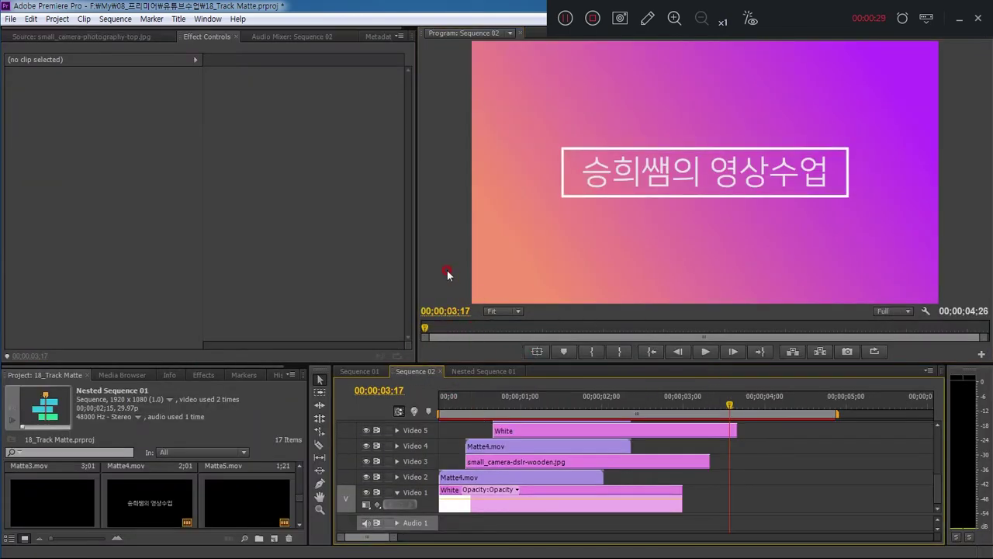
key(grave)
key(Home)
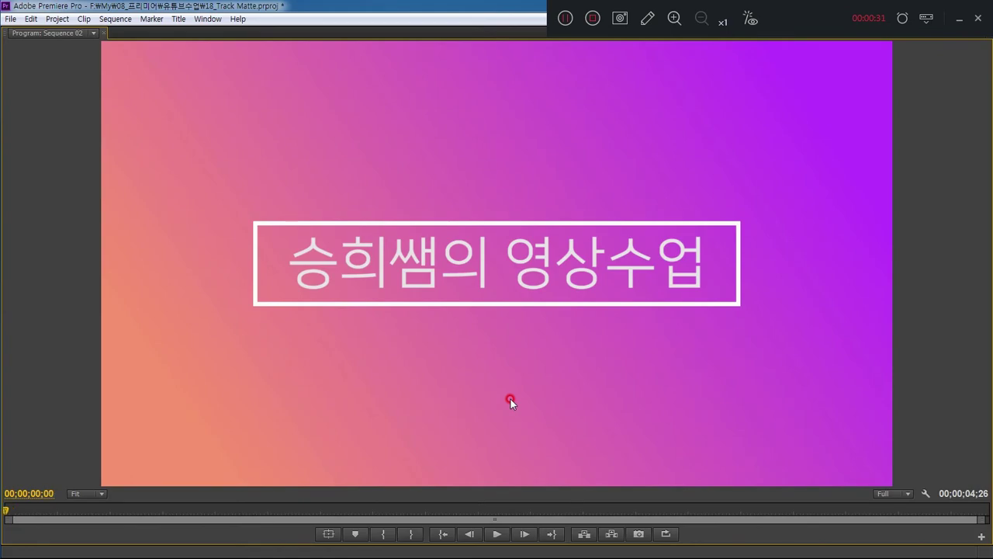
key(space)
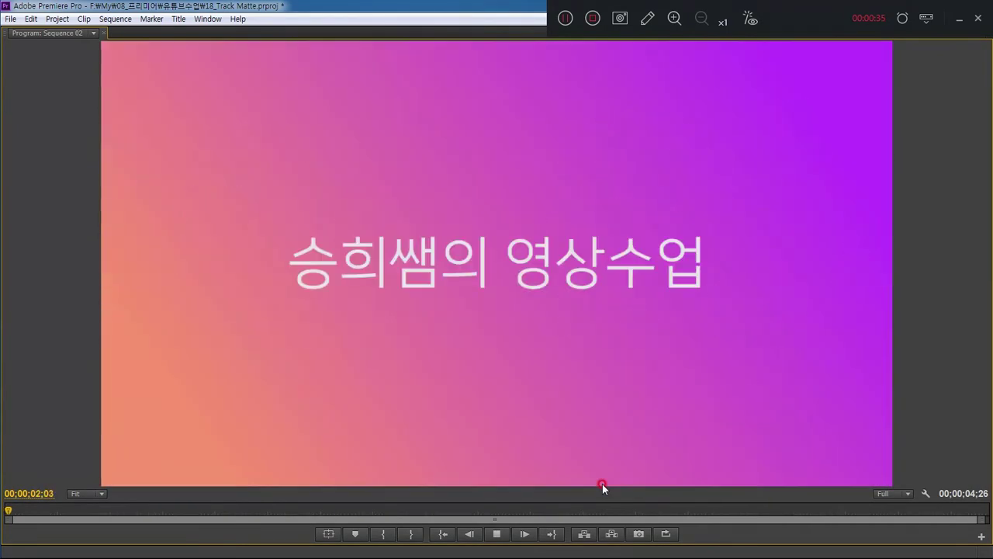
key(space)
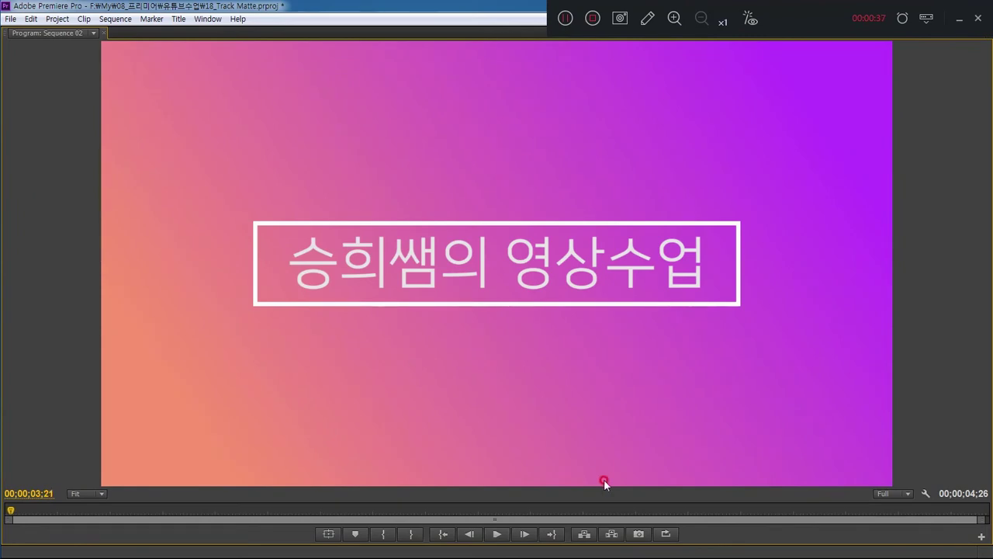
Restore the layout, expand the timeline to show all video tracks, and save the project.
key(grave)
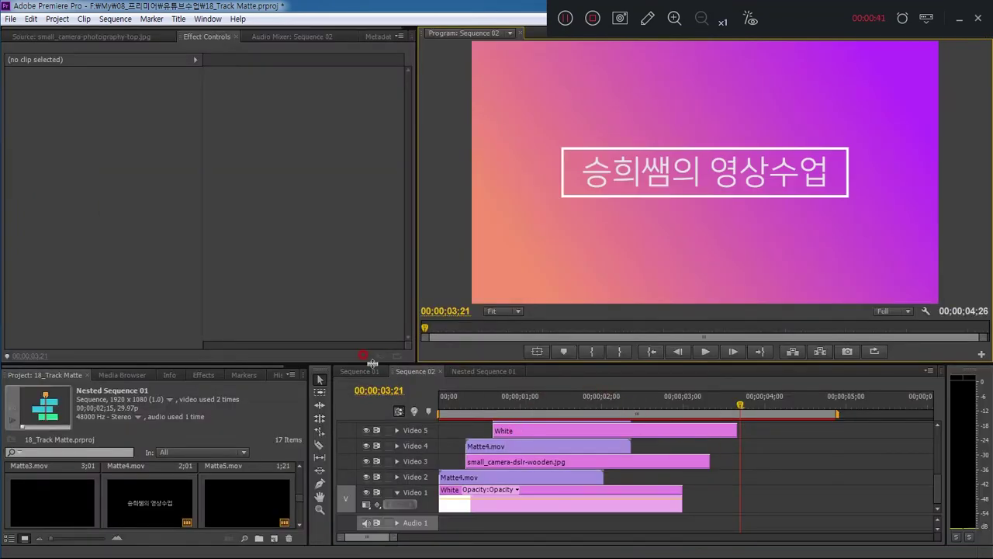
drag(374, 363, 374, 302)
key(ctrl+s)
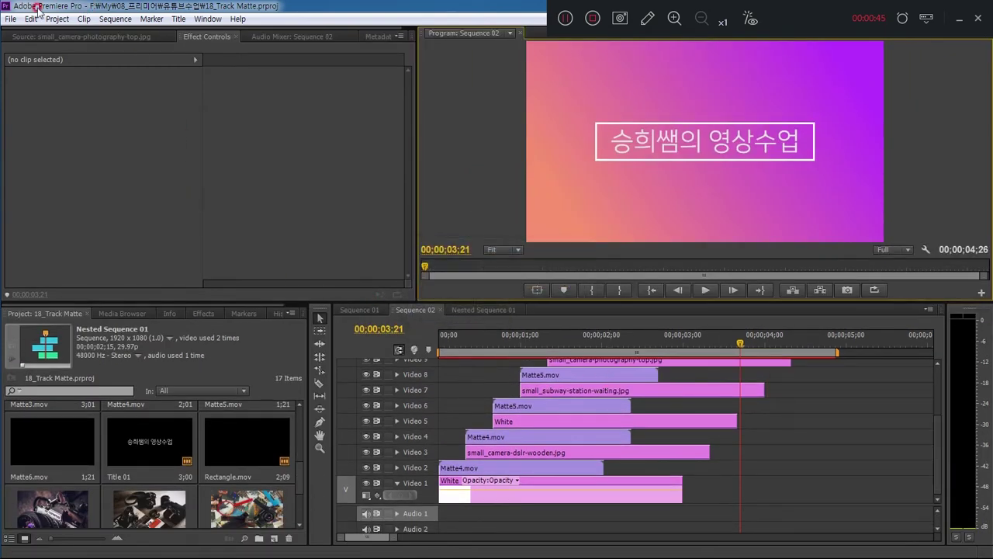
Create a new project named Intro.
click(11, 19)
mouse_move(47, 33)
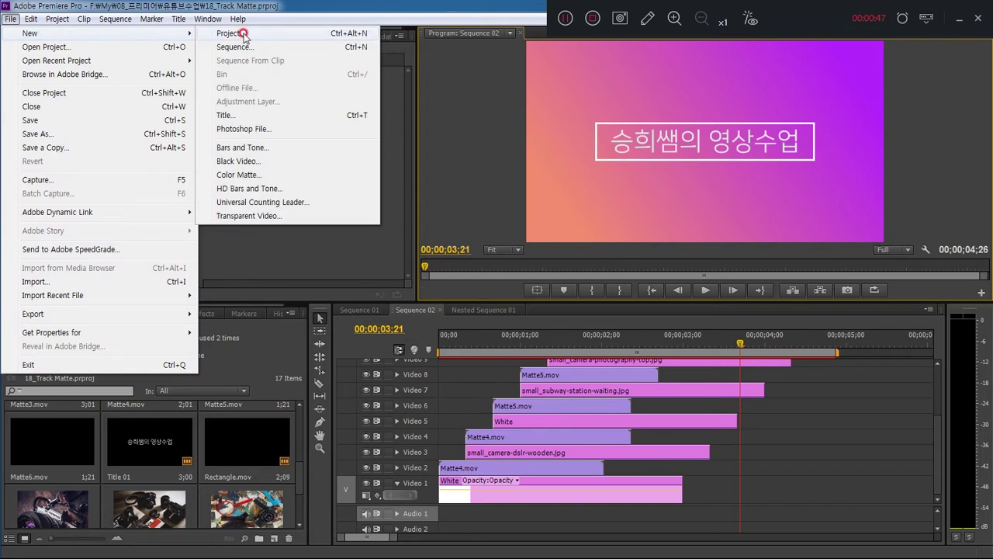
click(295, 33)
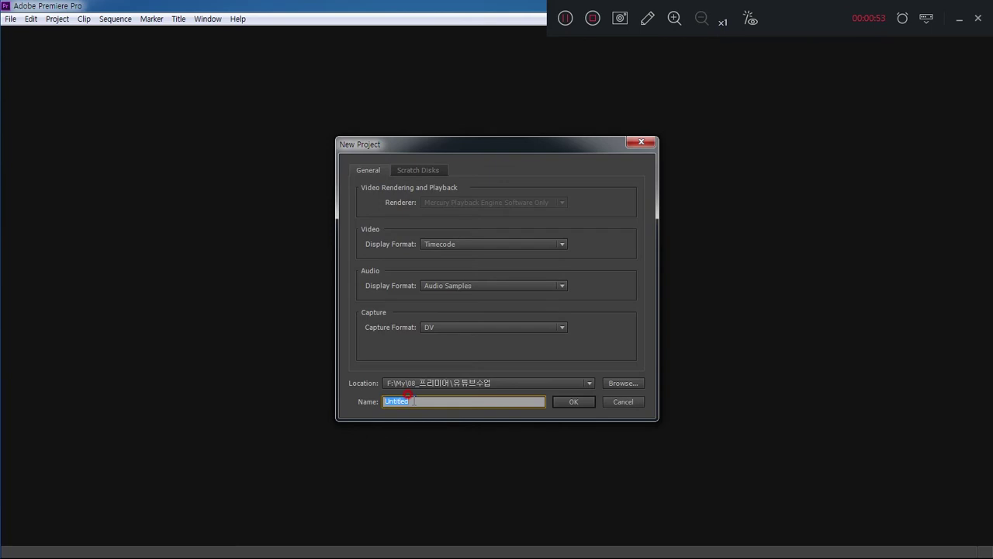
text(ㅏㅜㅅㄱ)
text(ㅐ)
key(Return)
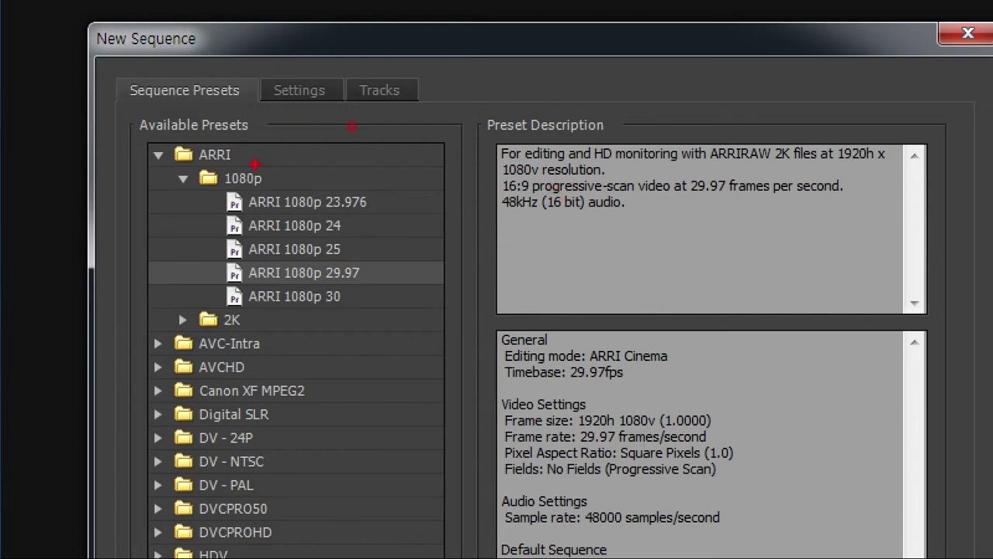
Add Sequence 01 using the ARRI 1080p 29.97 preset.
mouse_move(255, 164)
mouse_down()
mouse_move(197, 187)
mouse_move(268, 187)
mouse_up()
mouse_move(224, 262)
mouse_down()
mouse_move(222, 285)
mouse_move(233, 288)
mouse_up()
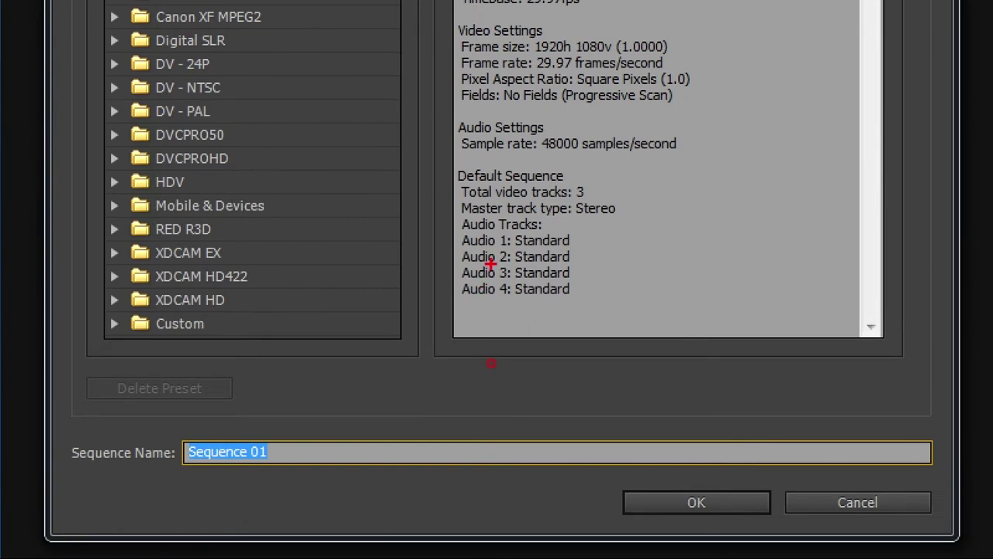
mouse_move(193, 482)
mouse_down()
mouse_move(311, 465)
mouse_move(289, 466)
mouse_up()
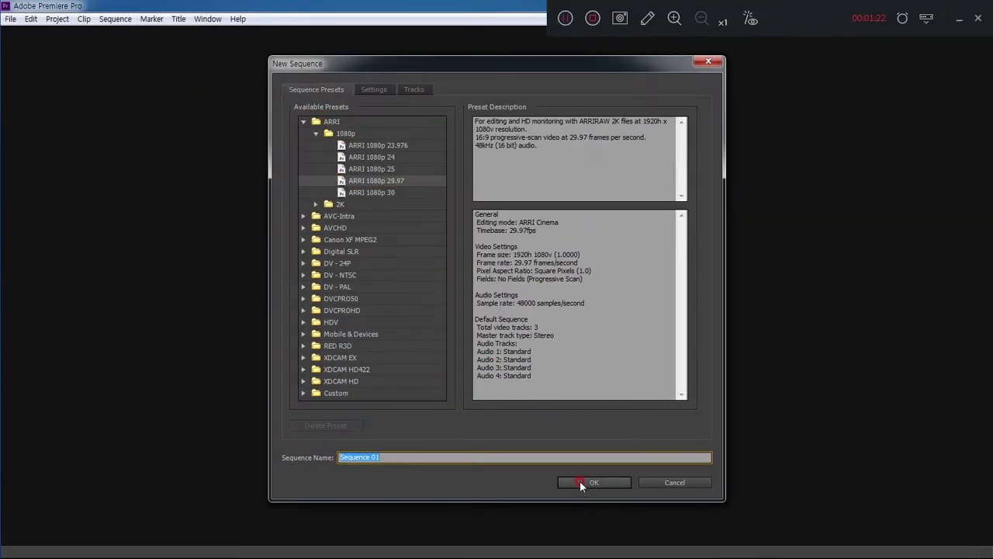
click(581, 482)
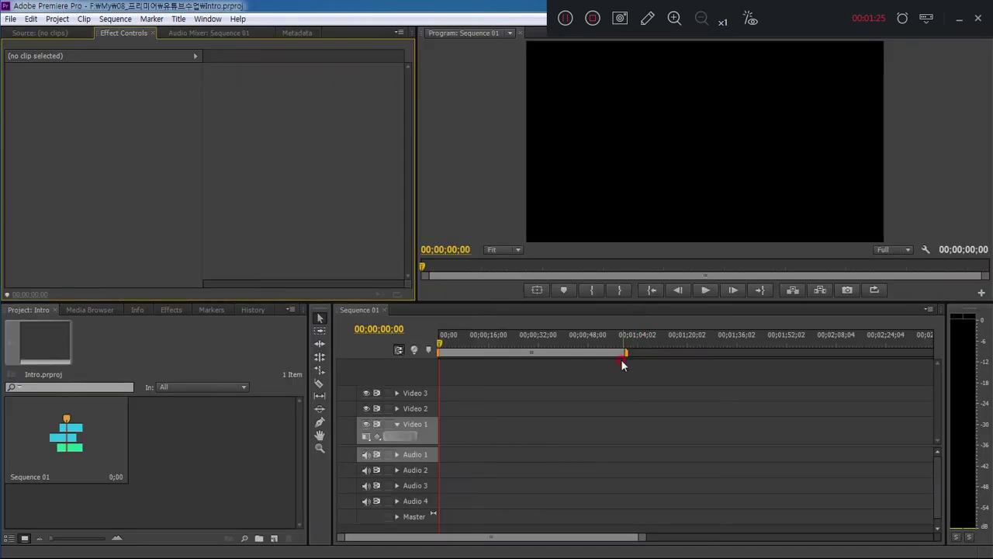
Import the five camera and subway photos into the Project panel.
click(243, 456)
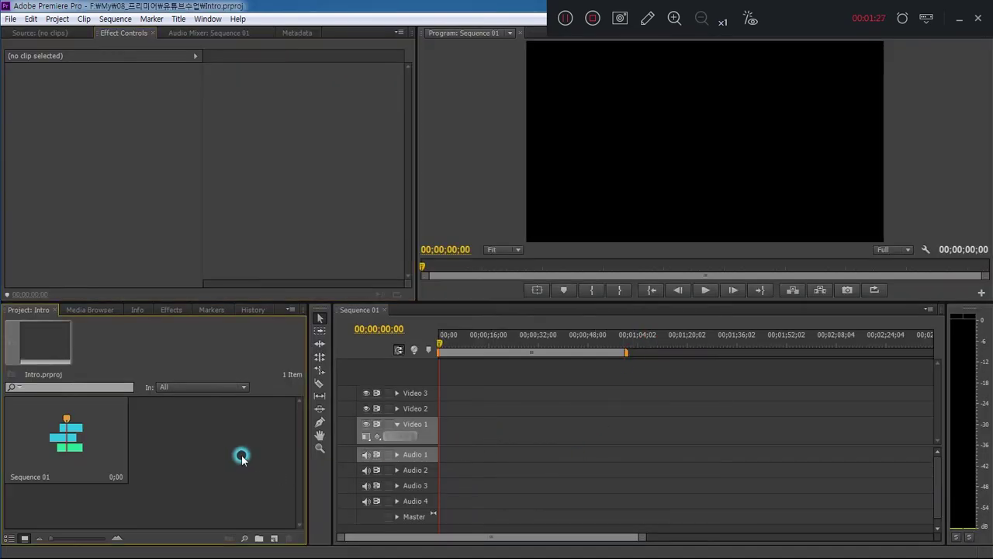
double_click(245, 447)
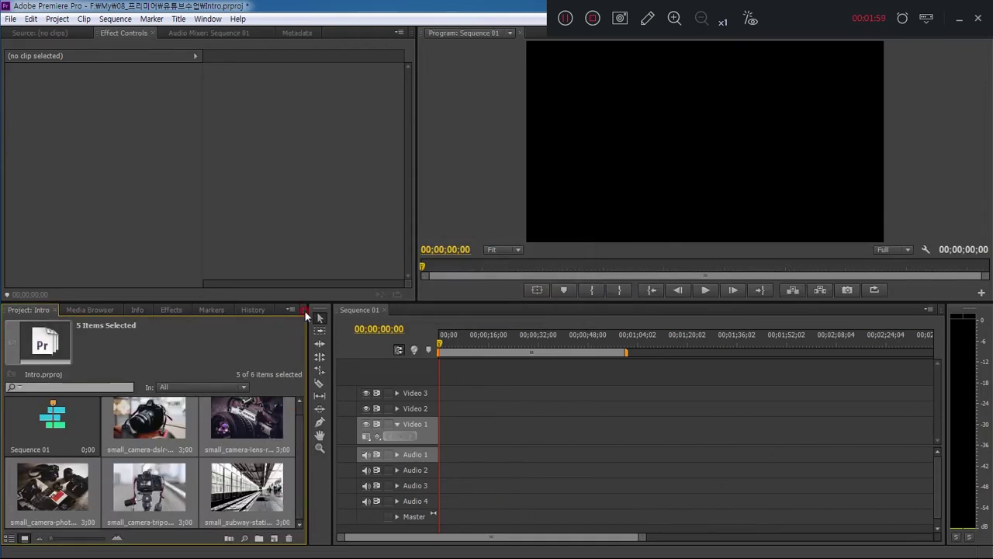
drag(306, 313, 305, 258)
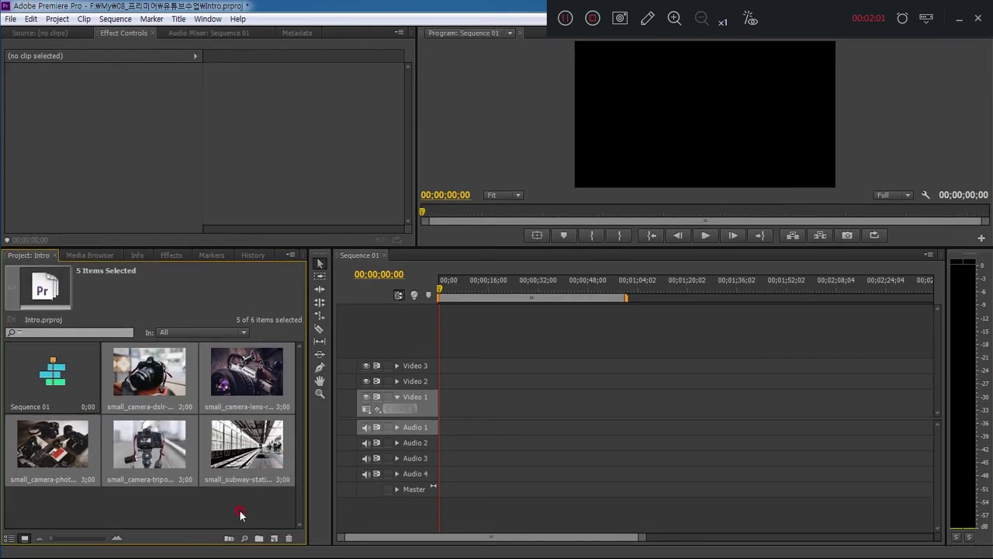
click(239, 514)
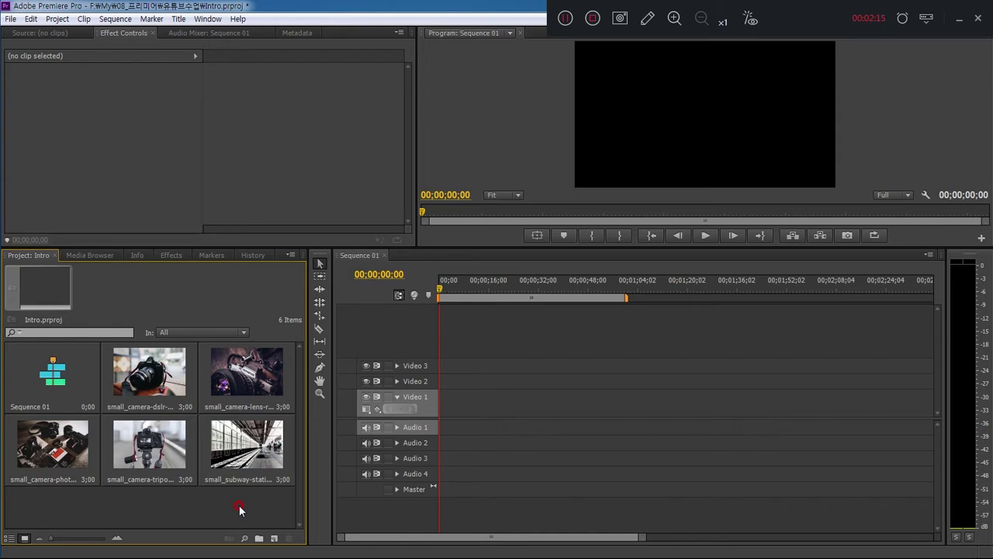
Import the Matte1–6.mov and Rectangle.mov clips into the project.
double_click(239, 508)
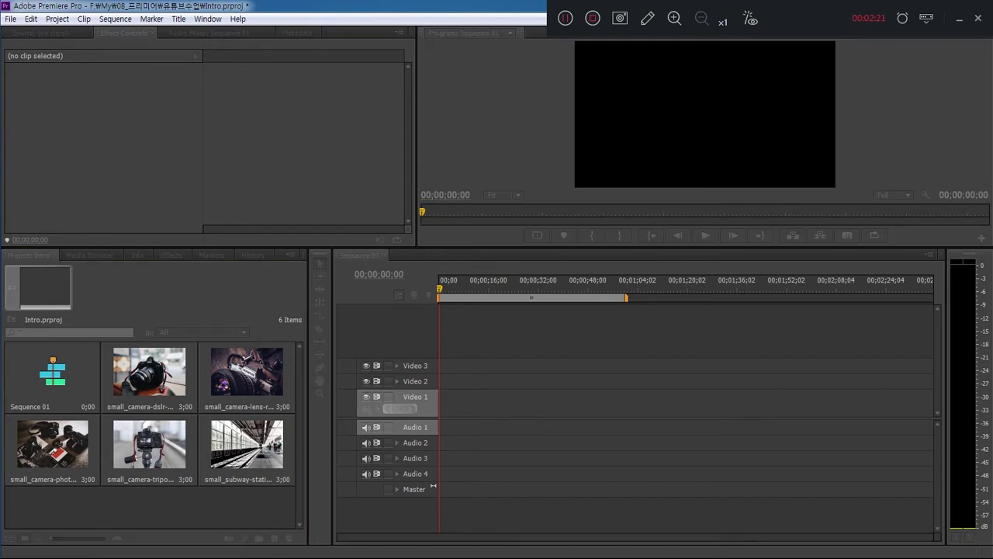
click(225, 498)
mouse_move(300, 466)
mouse_down()
mouse_move(299, 353)
mouse_move(303, 477)
mouse_up()
click(273, 537)
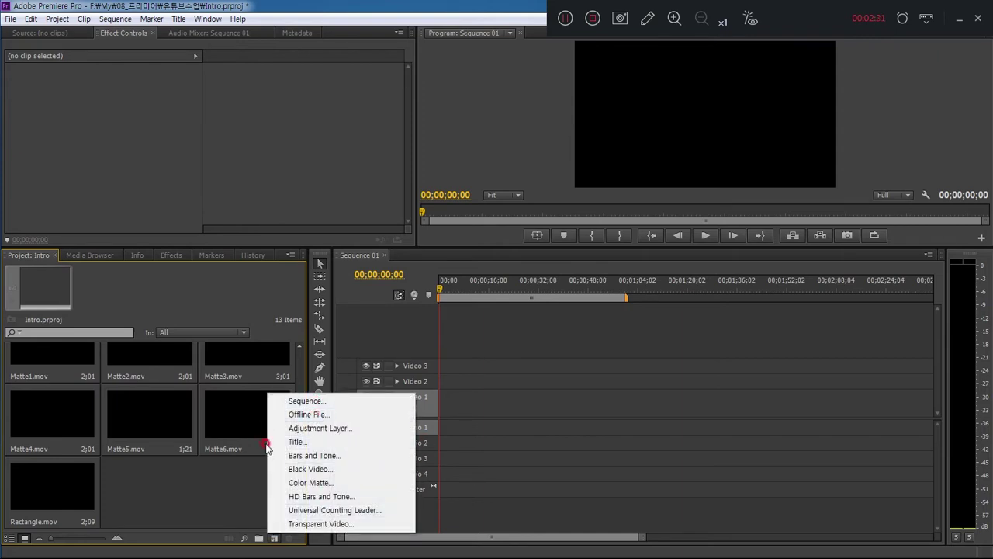
Create a white FFFFFF 1920x1080 Color Matte and place it at the start of Video 1.
click(304, 481)
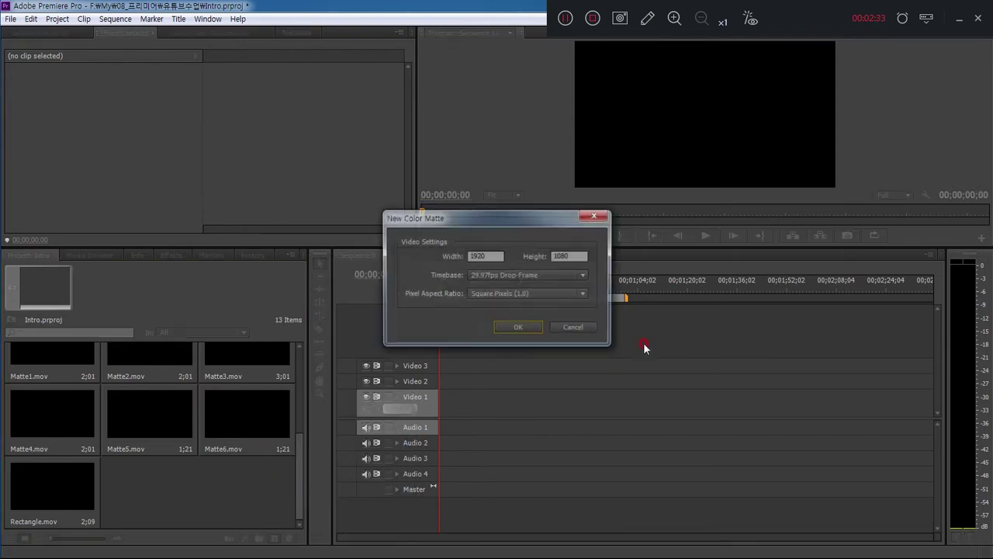
click(517, 333)
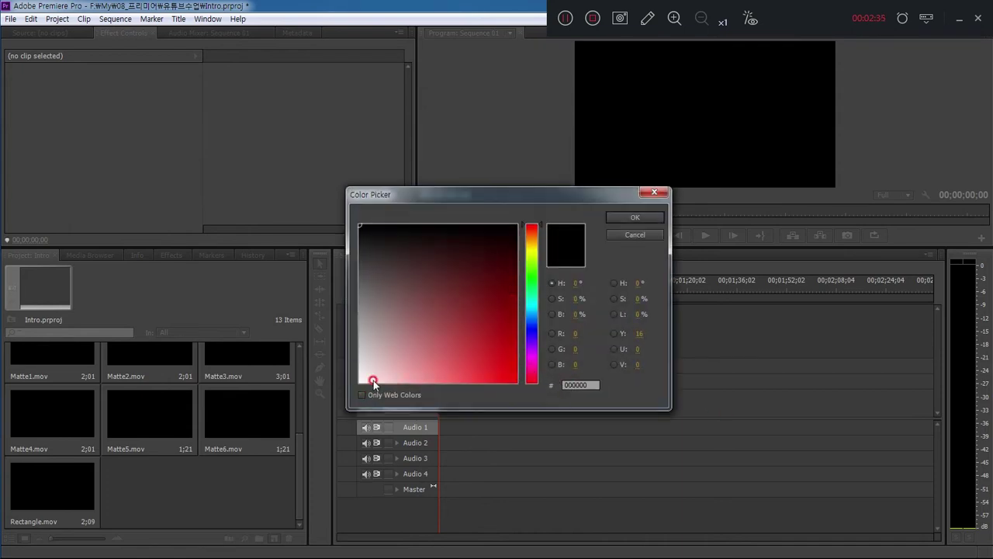
drag(373, 382, 322, 399)
click(631, 219)
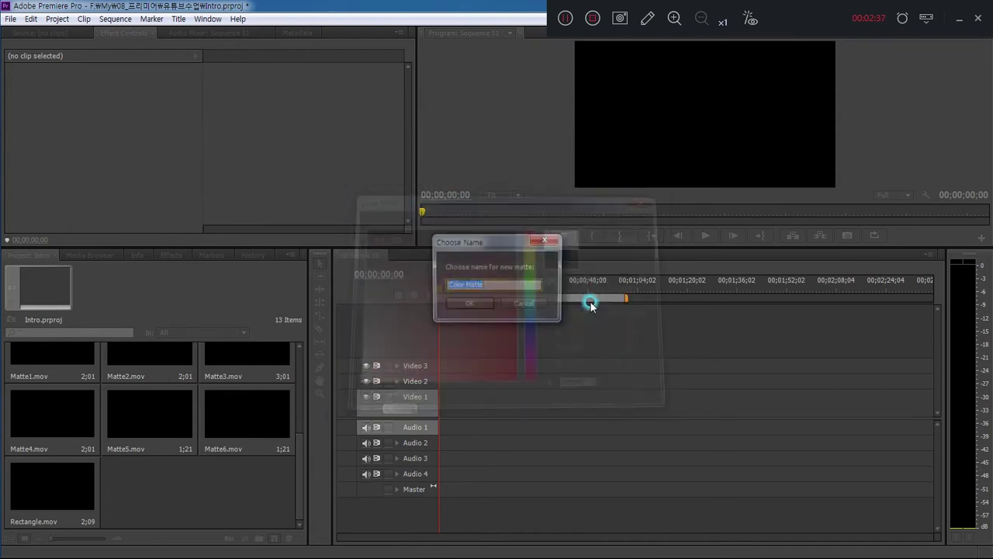
click(475, 308)
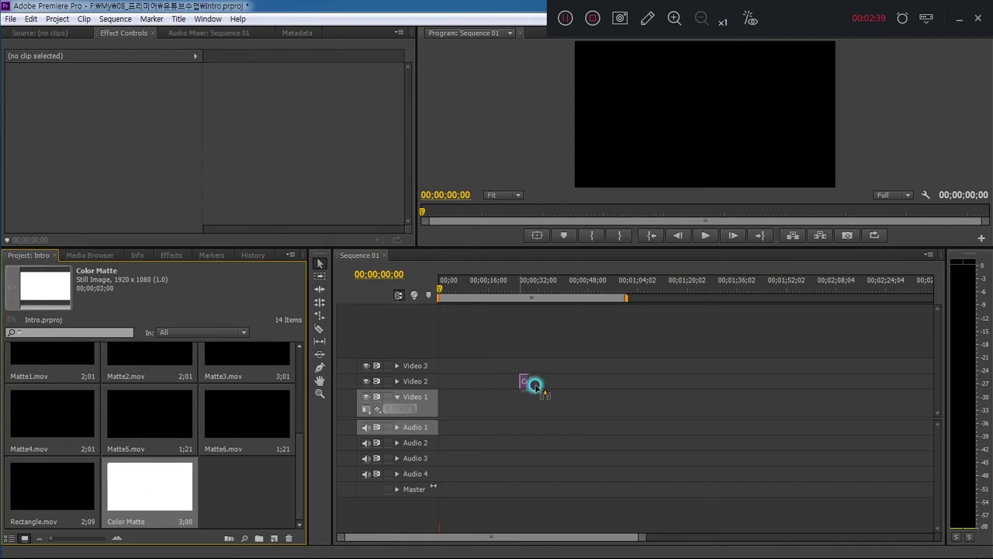
drag(143, 490, 439, 401)
key(backslash)
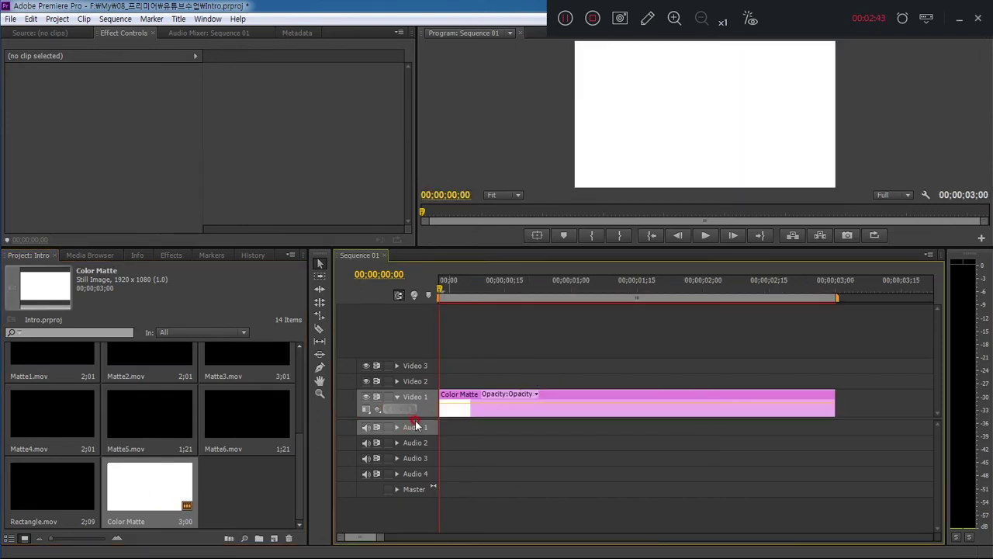
drag(415, 421, 394, 463)
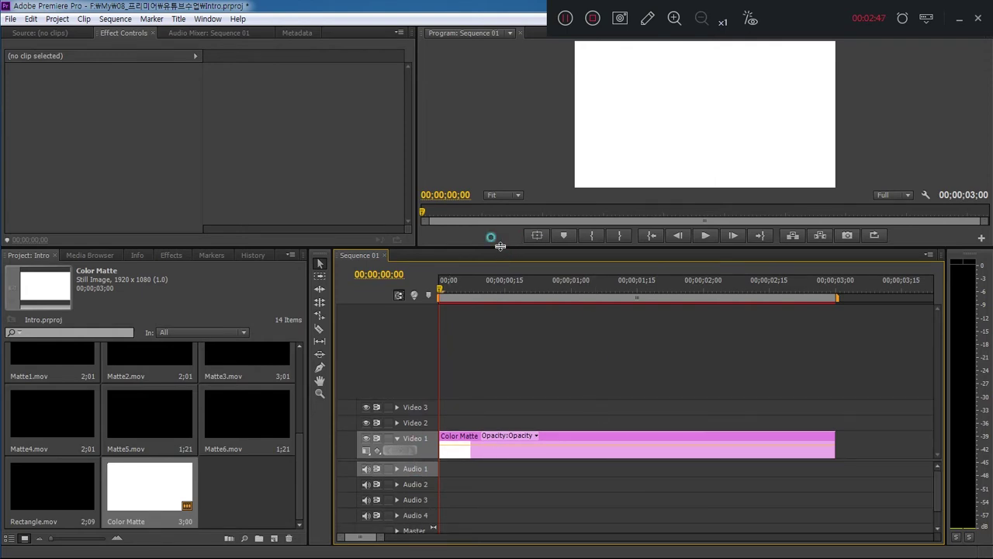
drag(500, 245, 503, 313)
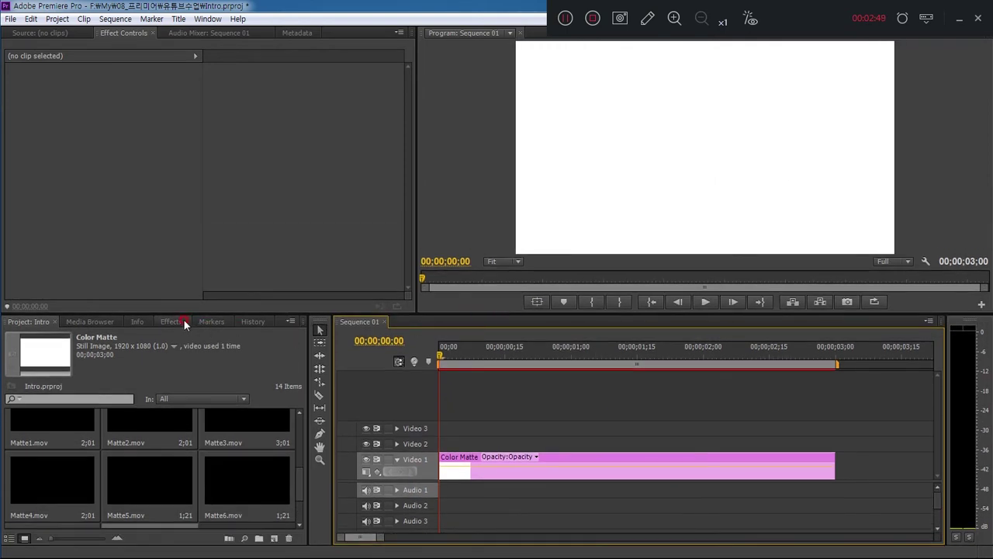
Apply the Ramp effect to the Color Matte clip.
click(184, 320)
click(47, 332)
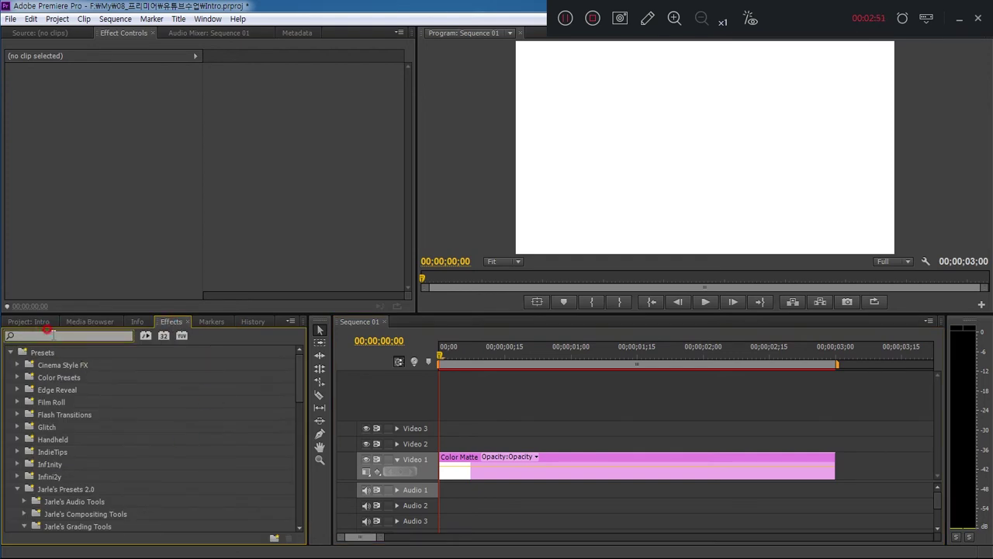
text(ramp)
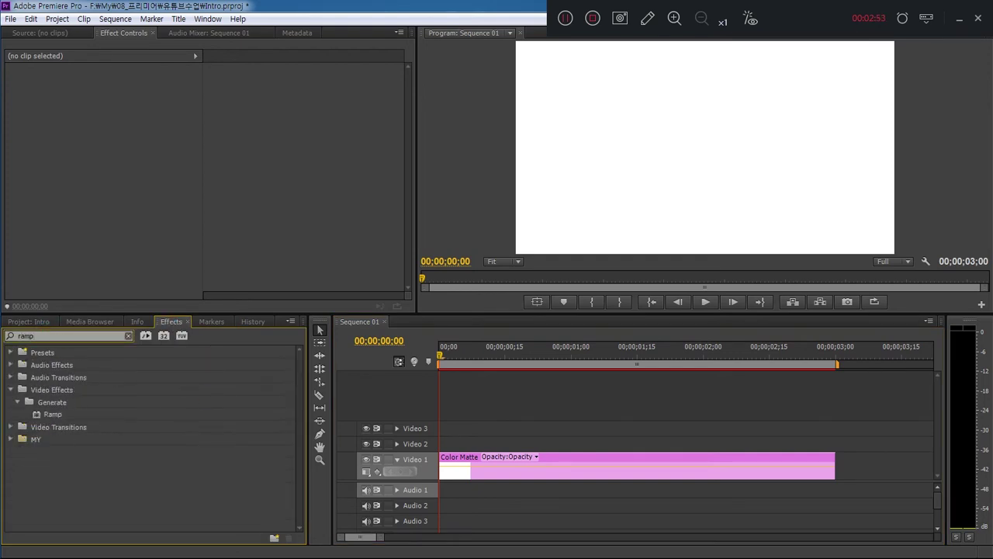
mouse_move(49, 414)
mouse_down()
mouse_move(503, 420)
mouse_move(479, 458)
mouse_up()
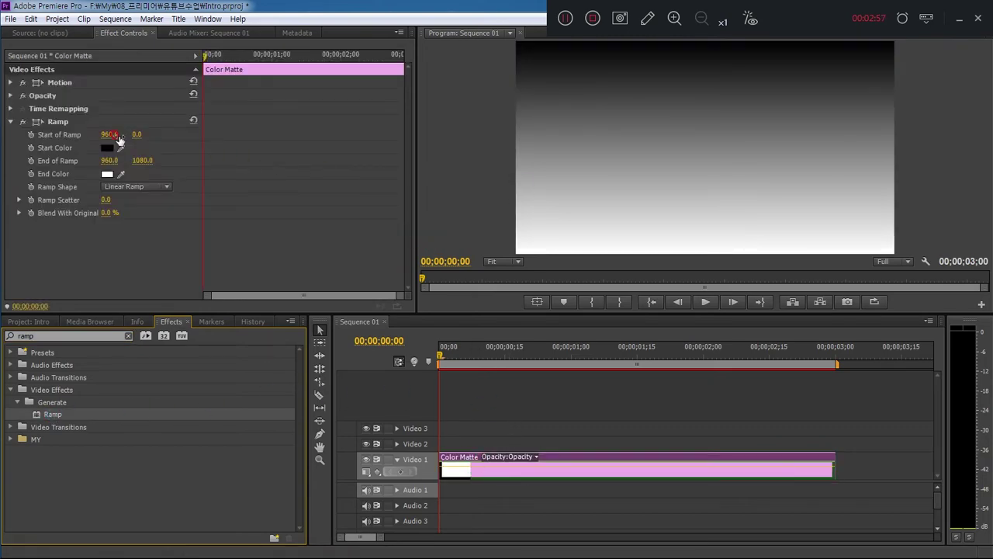
Move the Ramp start point toward the top right and the end point upward.
click(59, 124)
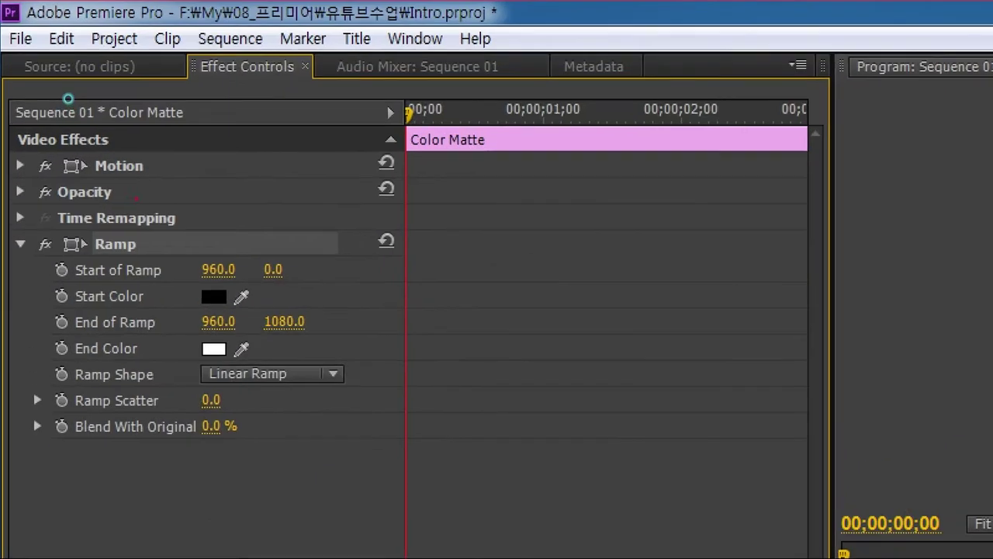
drag(64, 121, 66, 122)
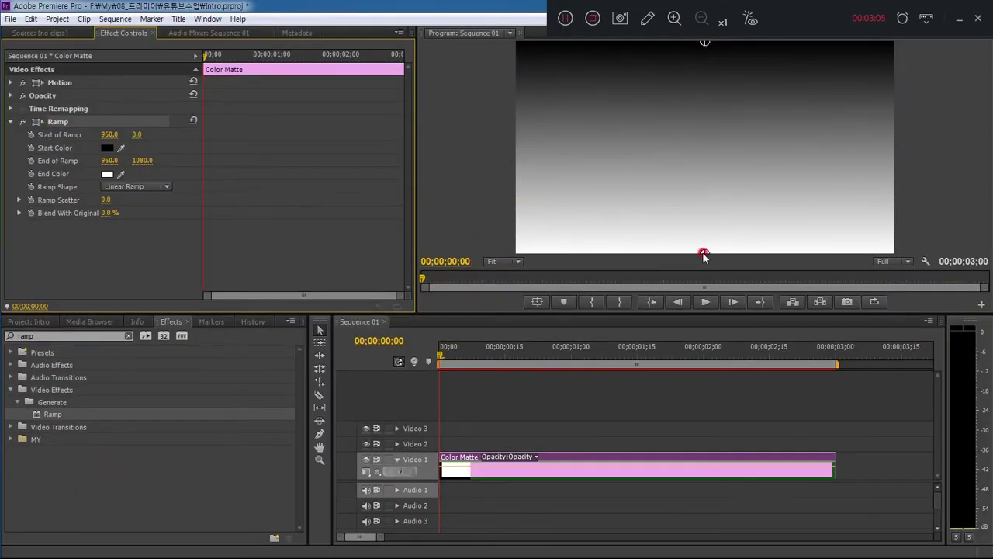
drag(705, 253, 587, 210)
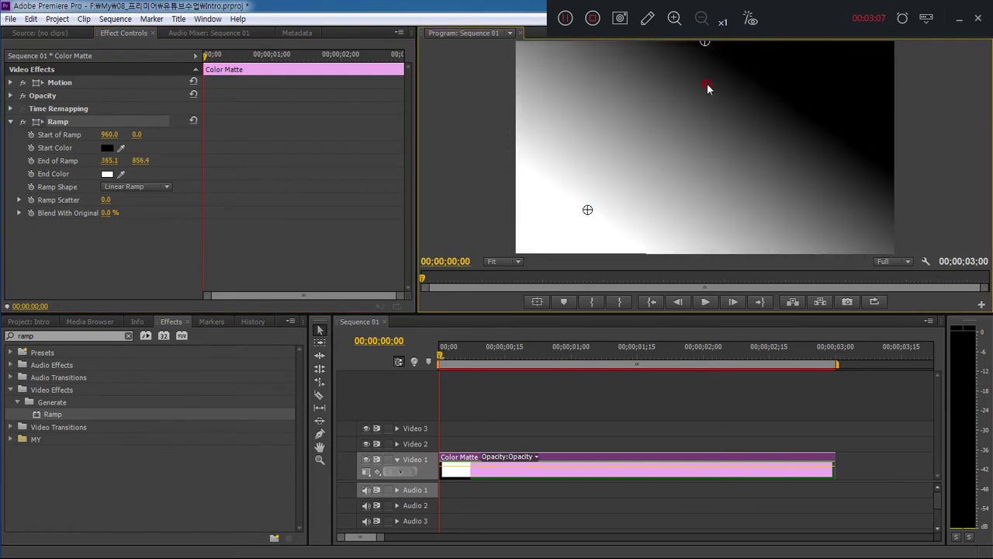
drag(708, 47, 802, 78)
key(ctrl+z)
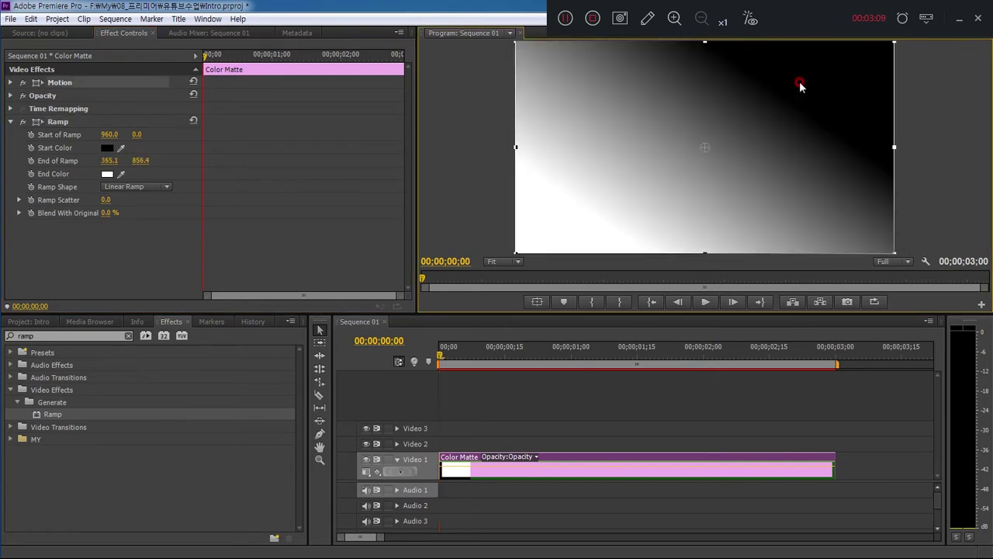
click(56, 122)
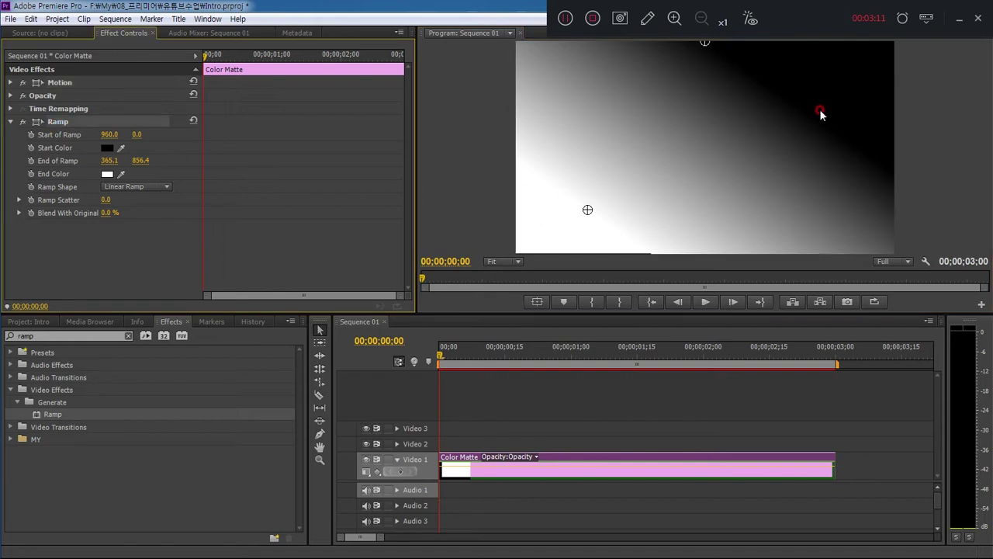
drag(707, 47, 831, 69)
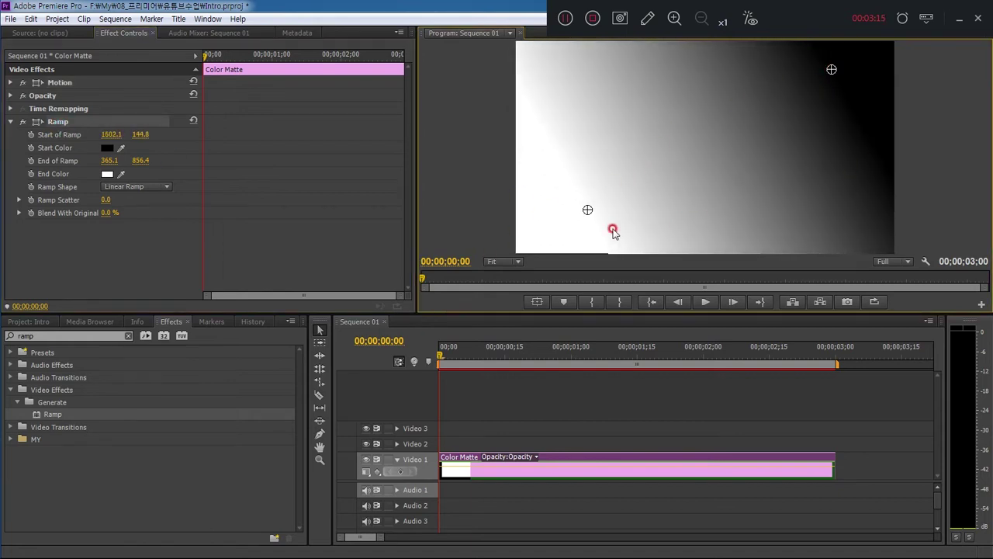
Set the Ramp start colour to bright blue and end colour to bright green.
click(107, 147)
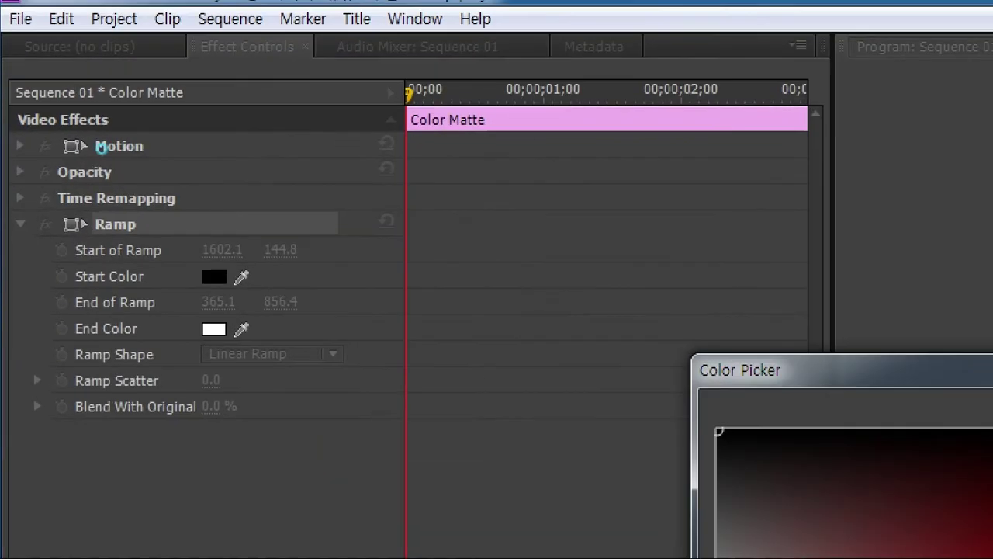
drag(113, 132, 113, 157)
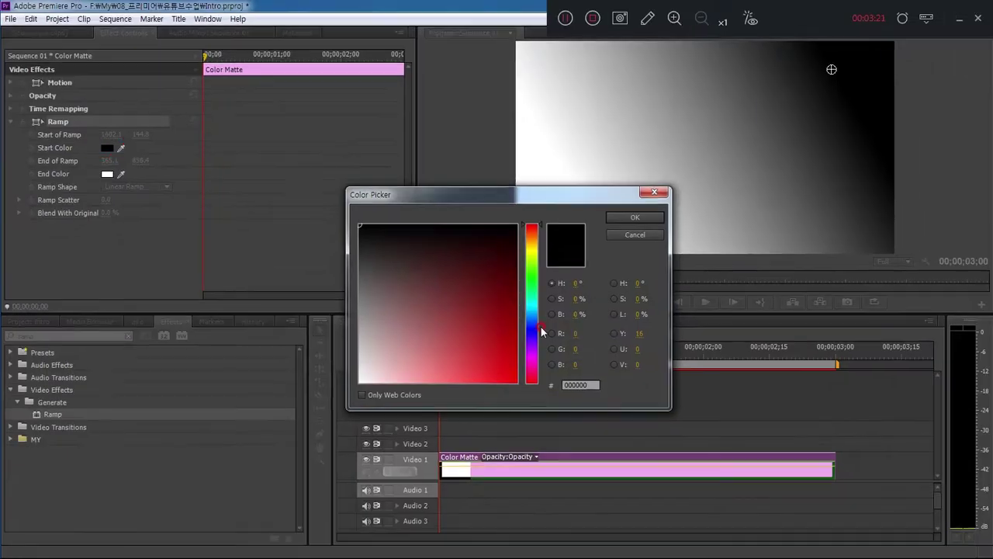
drag(532, 307, 533, 328)
click(475, 383)
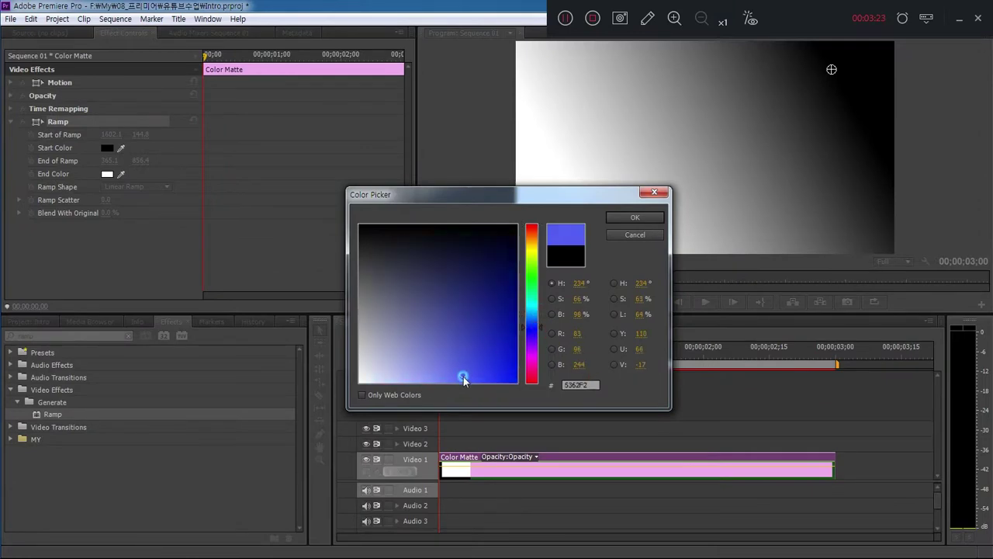
click(643, 218)
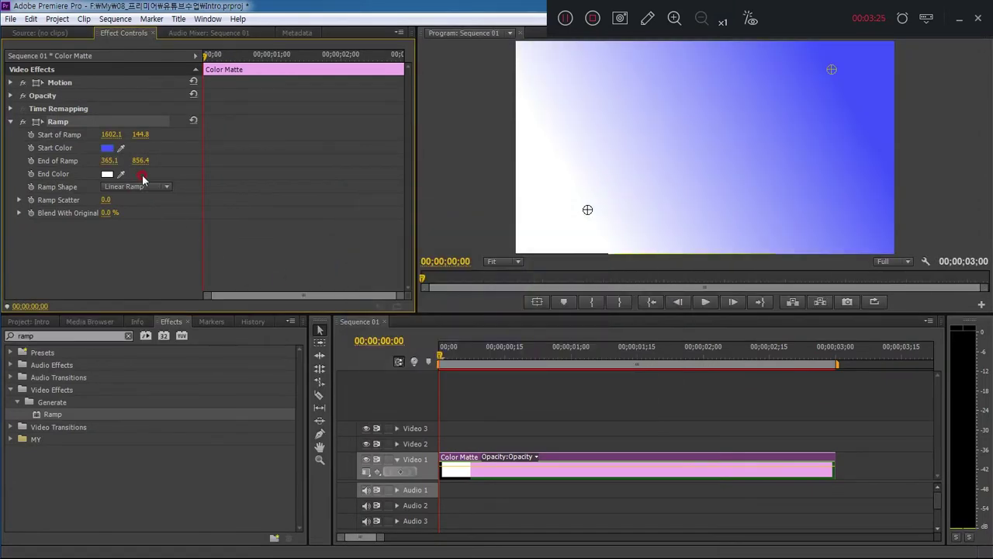
click(107, 175)
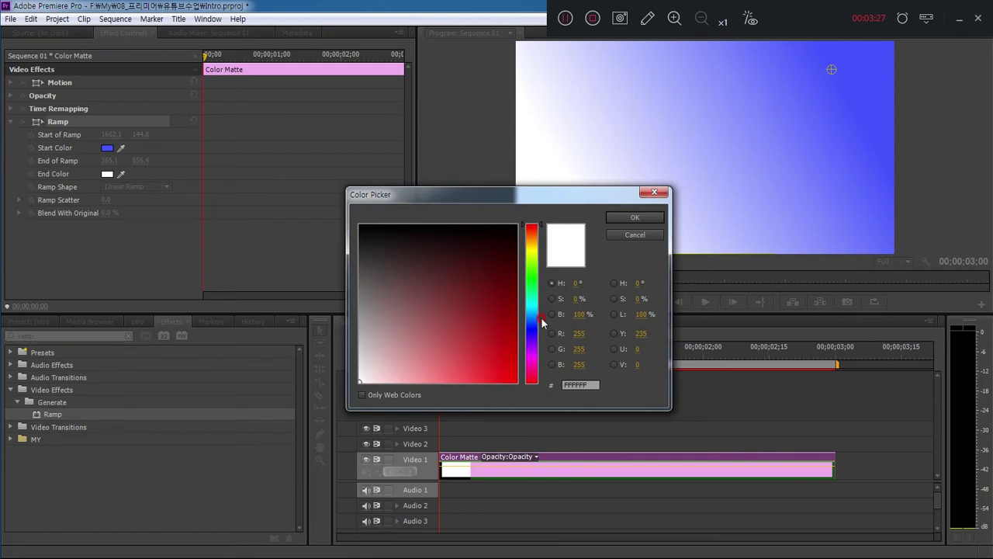
drag(542, 323, 543, 286)
click(479, 369)
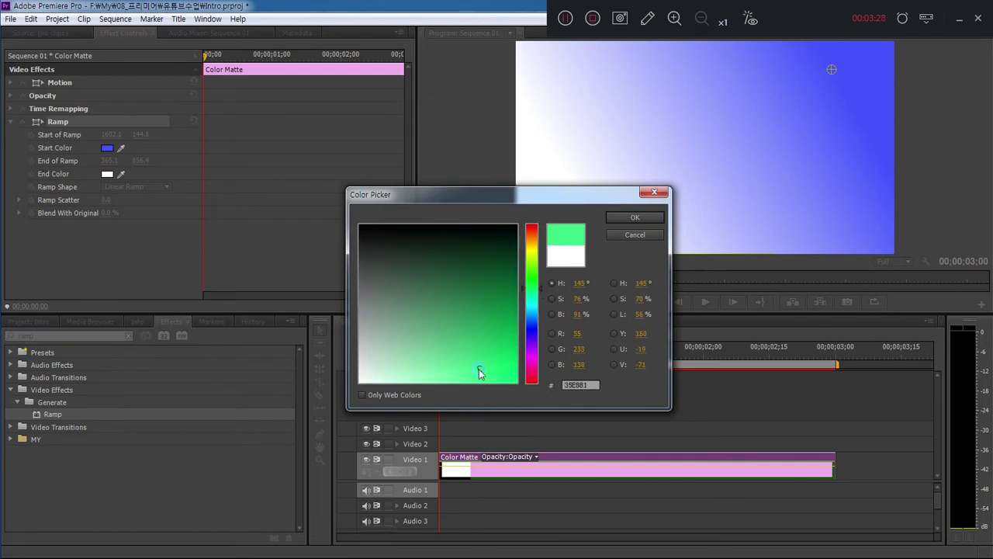
click(637, 218)
Fine-tune the ramp handles so blue sits top-right and green bottom-left.
drag(822, 91, 857, 52)
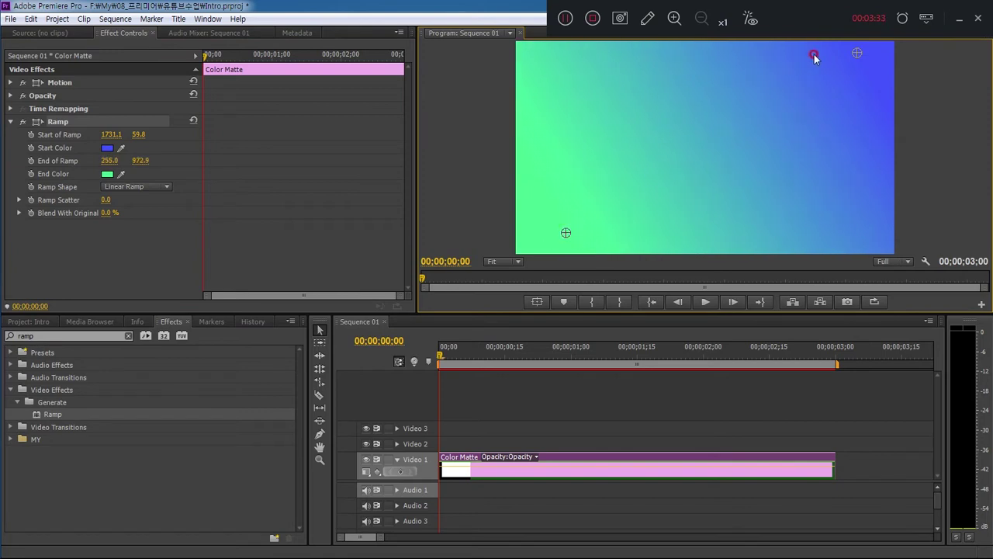
drag(857, 53, 819, 43)
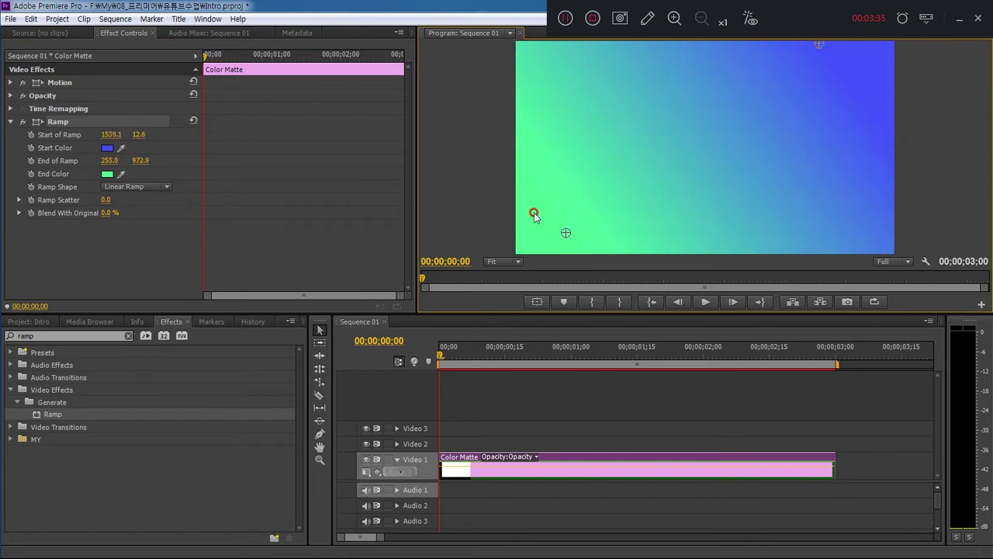
drag(565, 233, 610, 247)
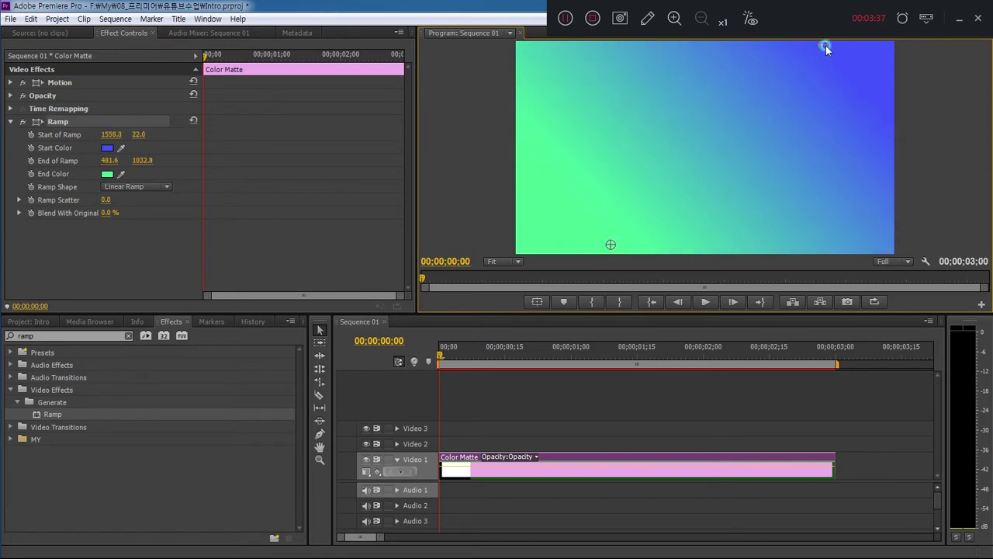
mouse_move(611, 246)
mouse_down()
mouse_move(547, 247)
mouse_move(545, 232)
mouse_up()
drag(863, 52, 846, 60)
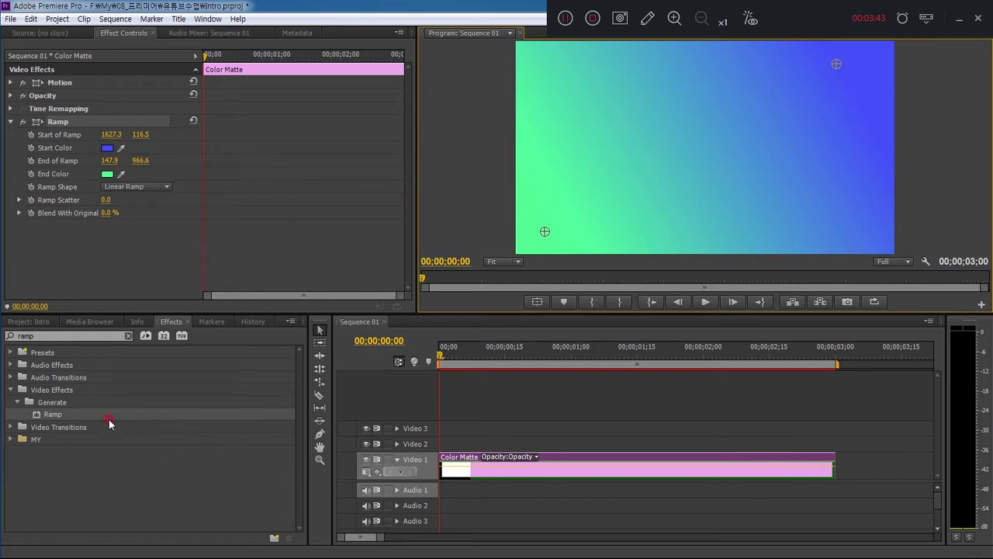
click(30, 321)
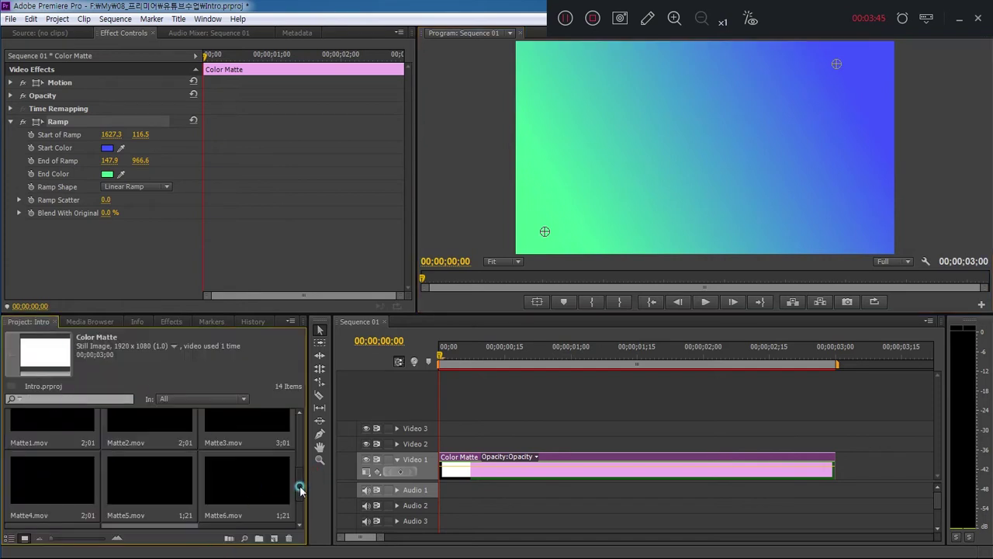
Place small_camera-tripod-blurred.jpg on Video 2 above the gradient.
drag(300, 488, 308, 431)
drag(154, 504, 427, 449)
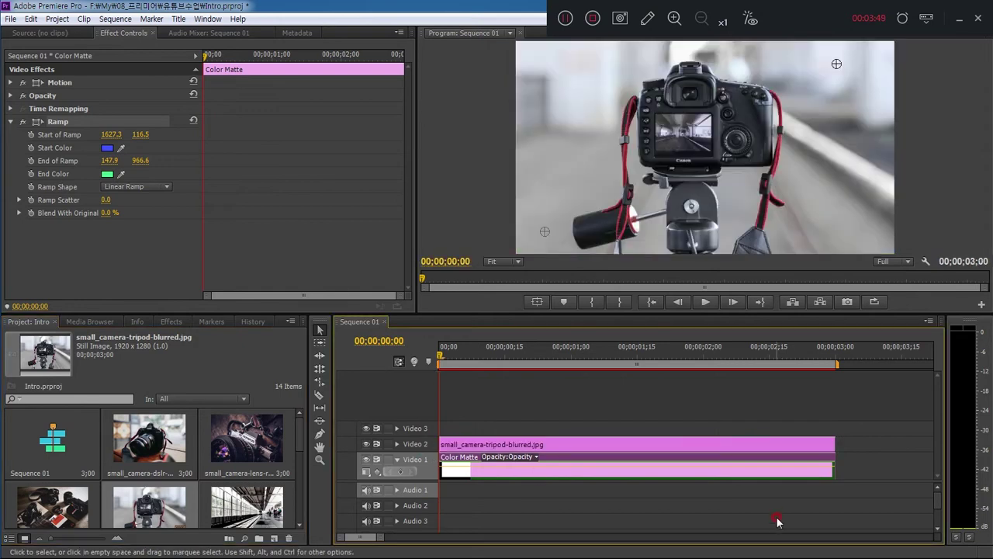
click(502, 445)
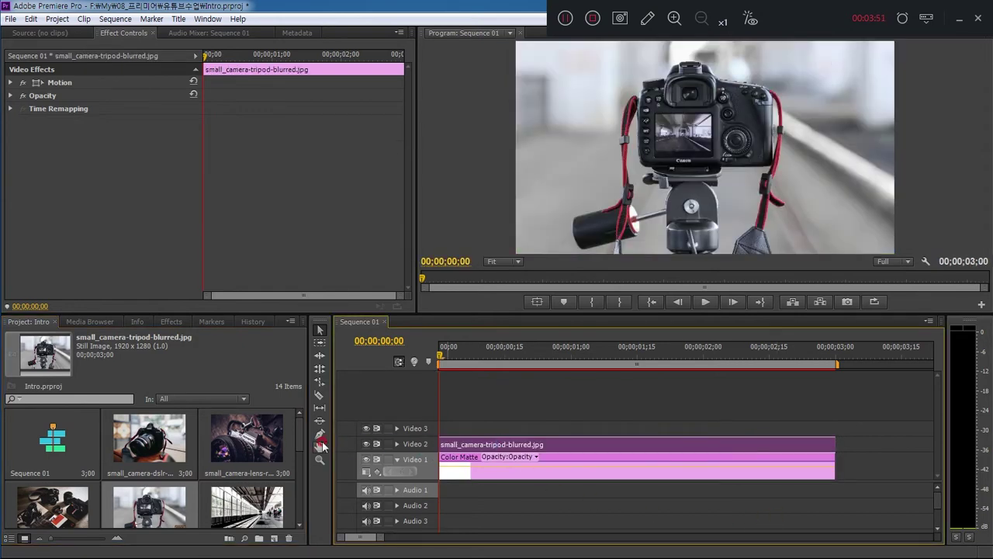
Preview Matte1.mov in the Source Monitor from its beginning.
drag(304, 438, 301, 470)
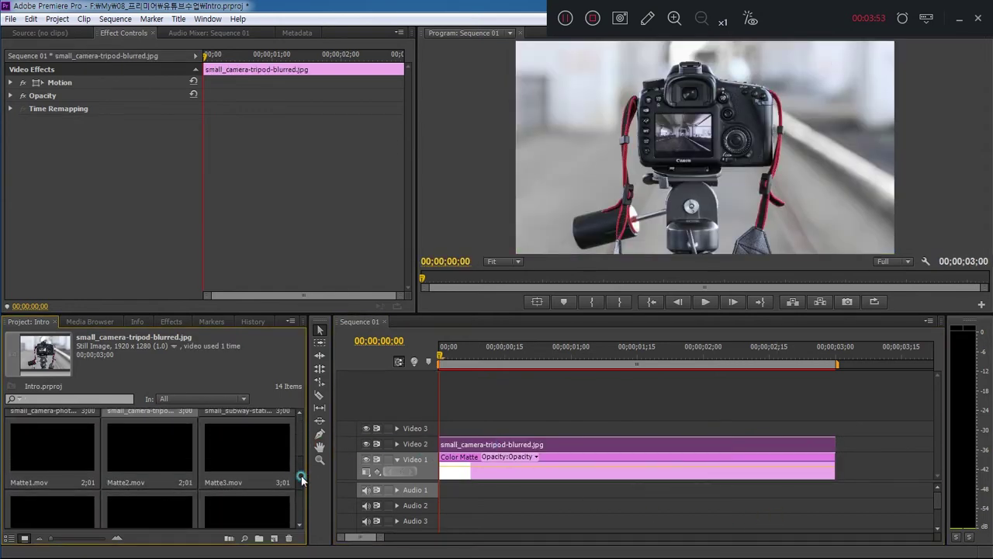
double_click(15, 469)
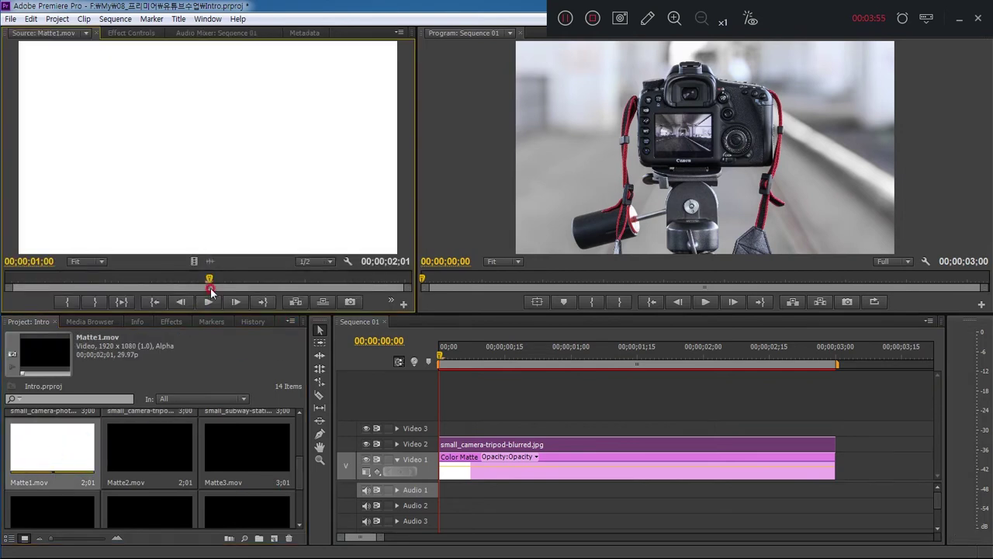
click(207, 303)
click(301, 277)
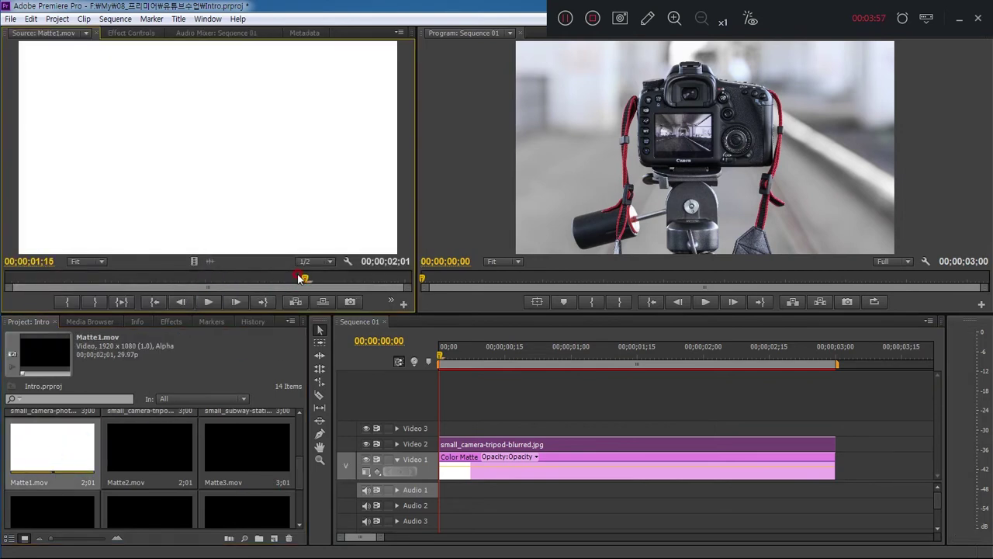
drag(305, 278, 9, 278)
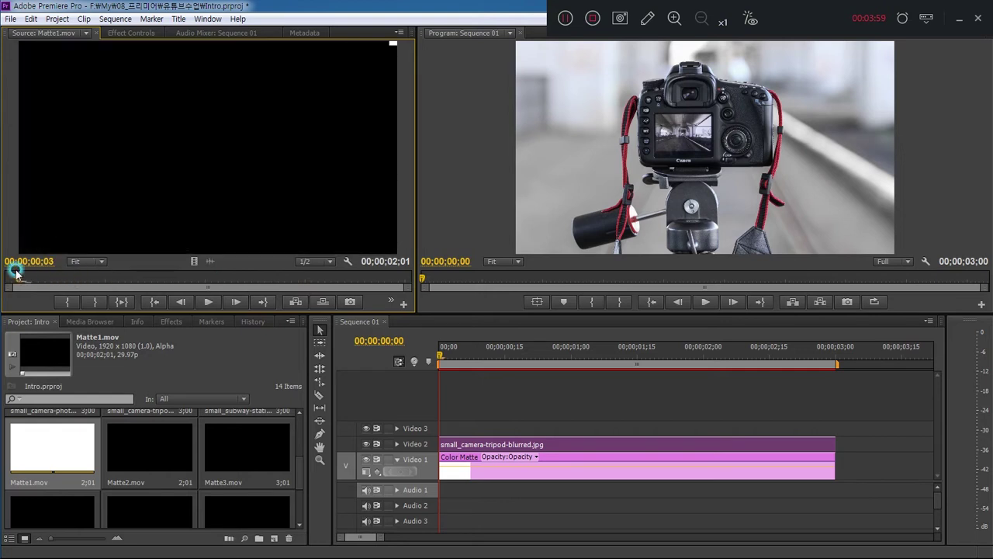
click(208, 306)
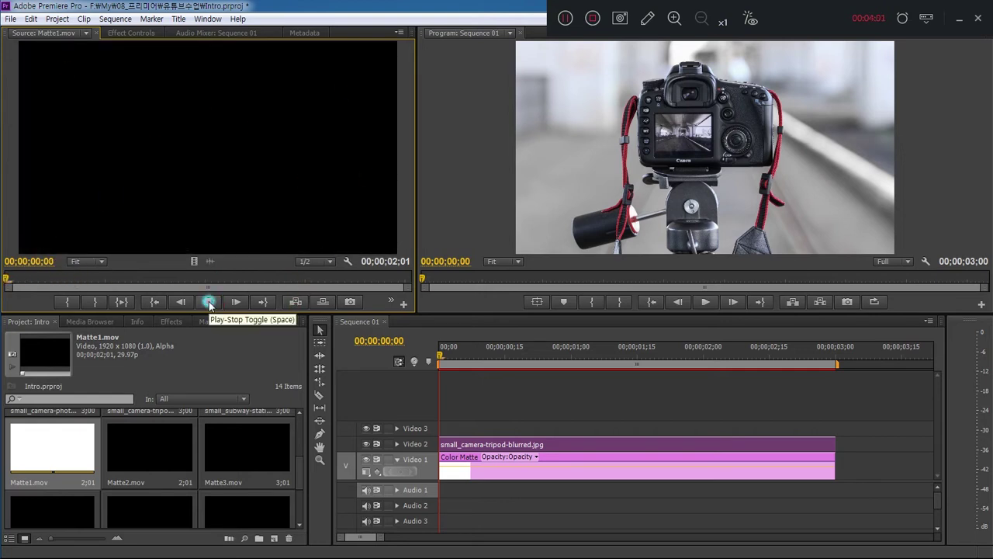
click(276, 289)
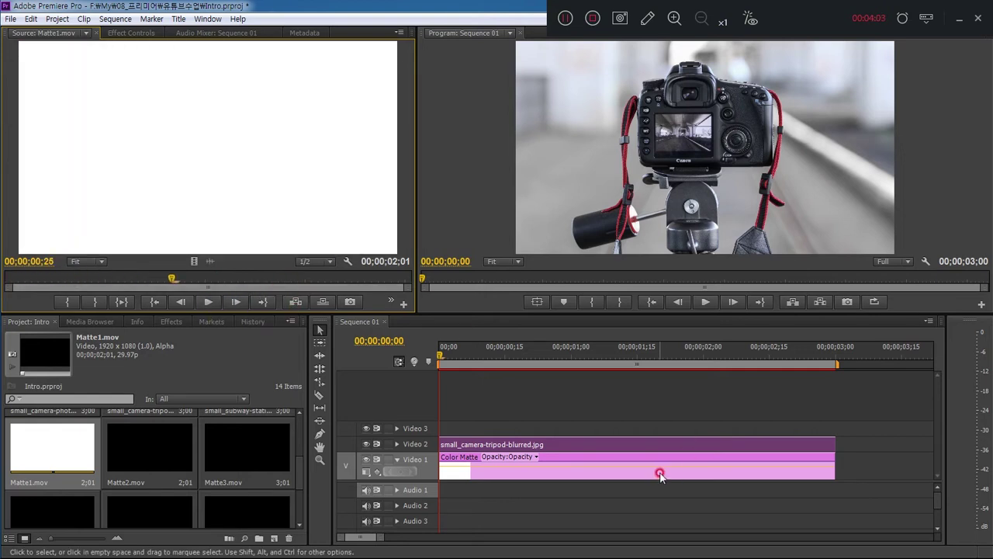
Put Matte1.mov at the start of Video 3 and trim the tripod photo to match.
mouse_move(77, 450)
mouse_down()
mouse_move(523, 421)
mouse_move(446, 443)
mouse_up()
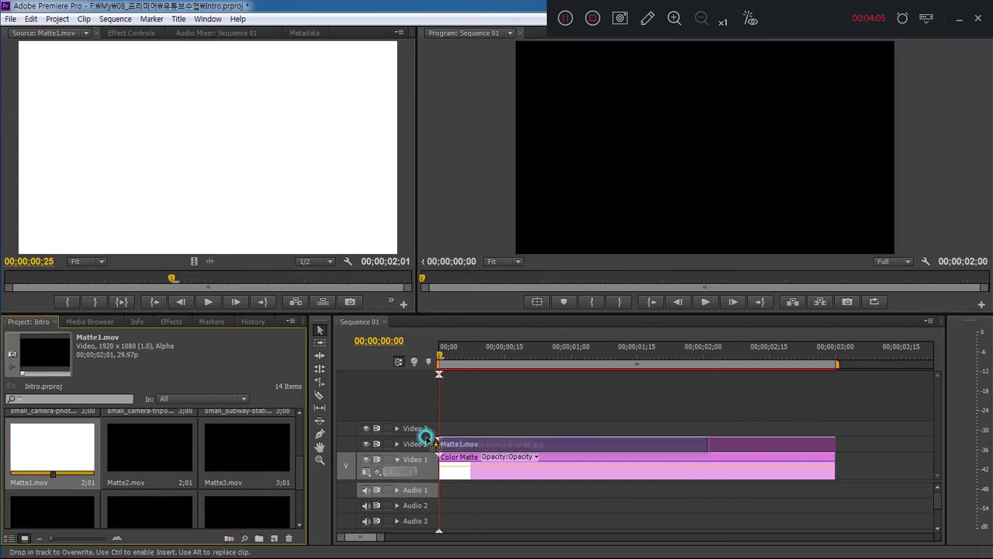
key(ctrl+z)
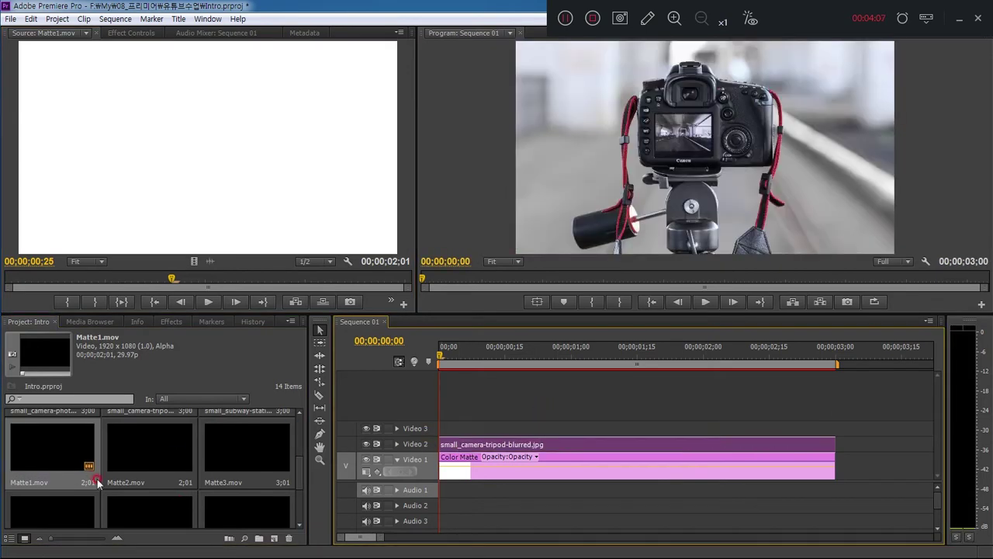
drag(39, 448, 434, 428)
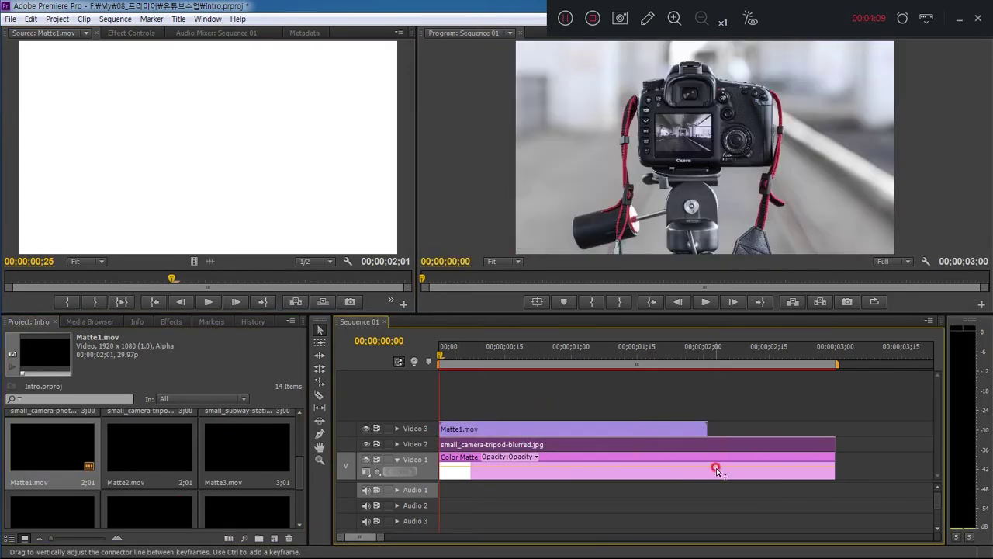
drag(828, 441, 706, 442)
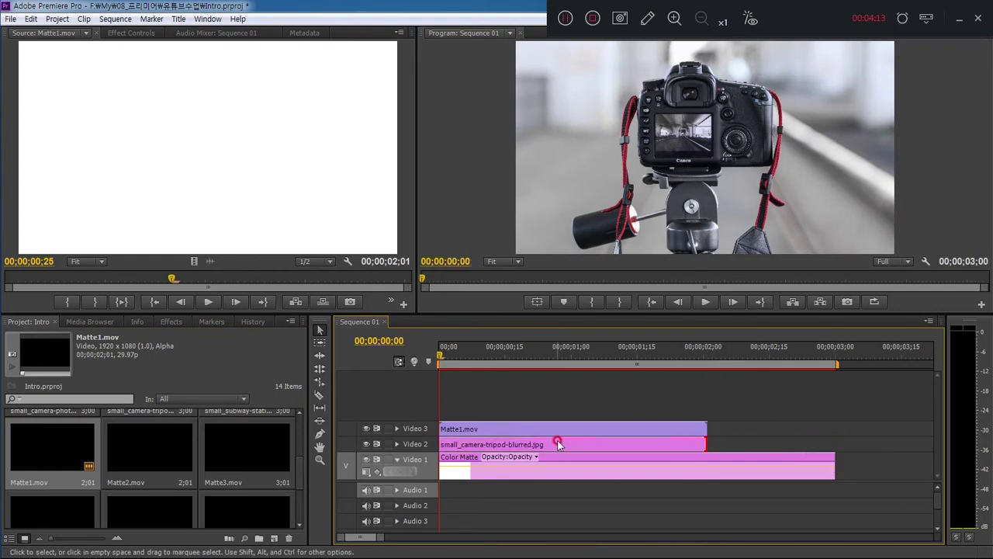
click(203, 322)
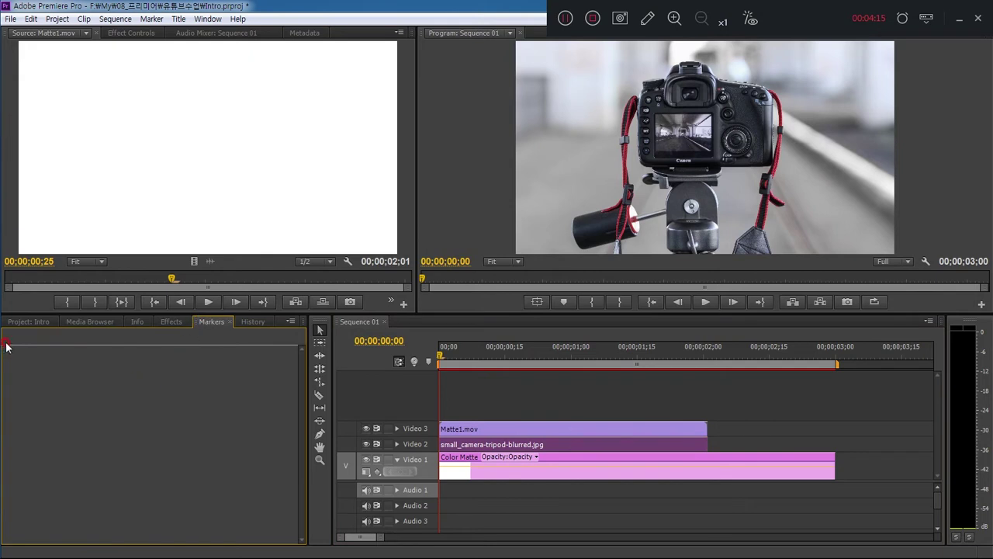
Search Effects for 'track' and apply Track Matte Key to the camera-tripod photo.
click(171, 321)
double_click(39, 335)
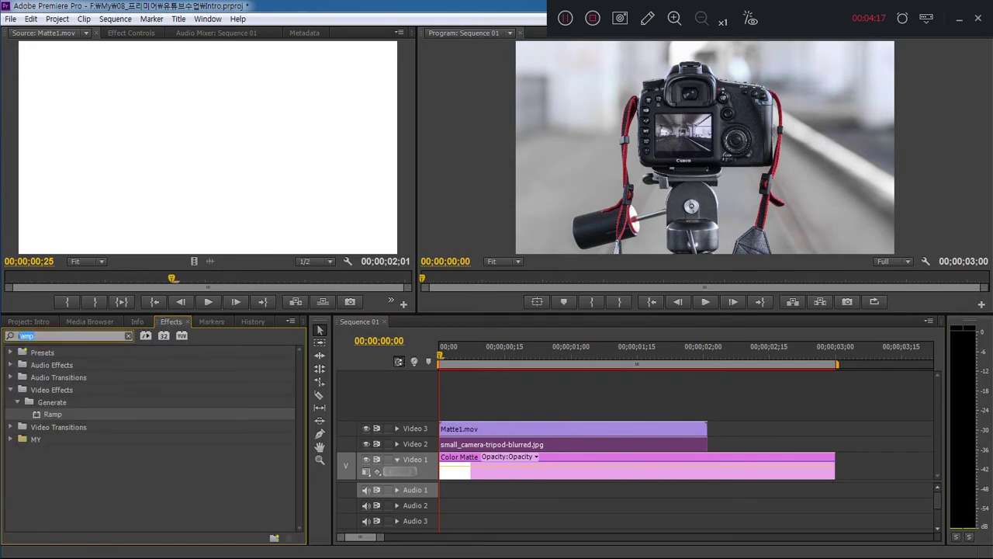
text(tra)
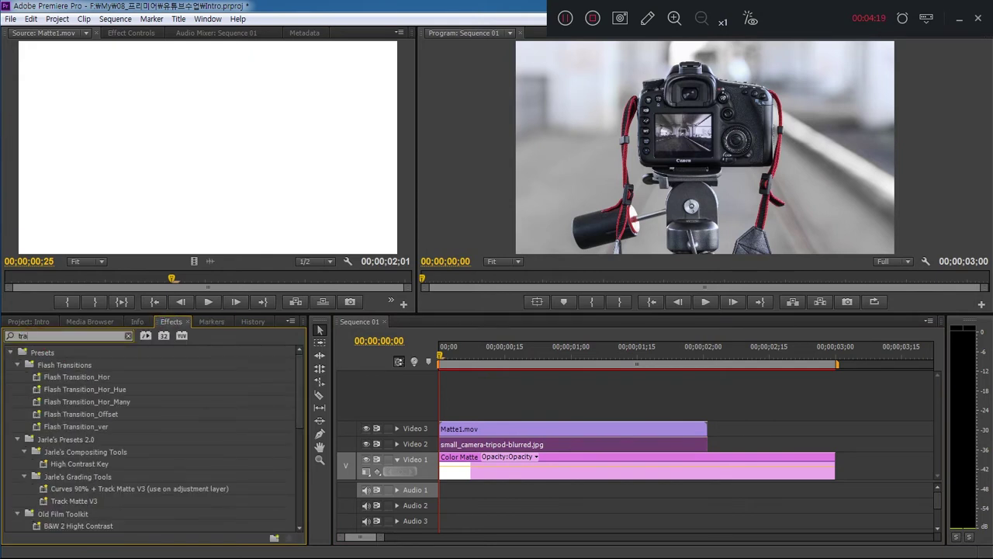
text(x)
key(BackSpace)
text(ck)
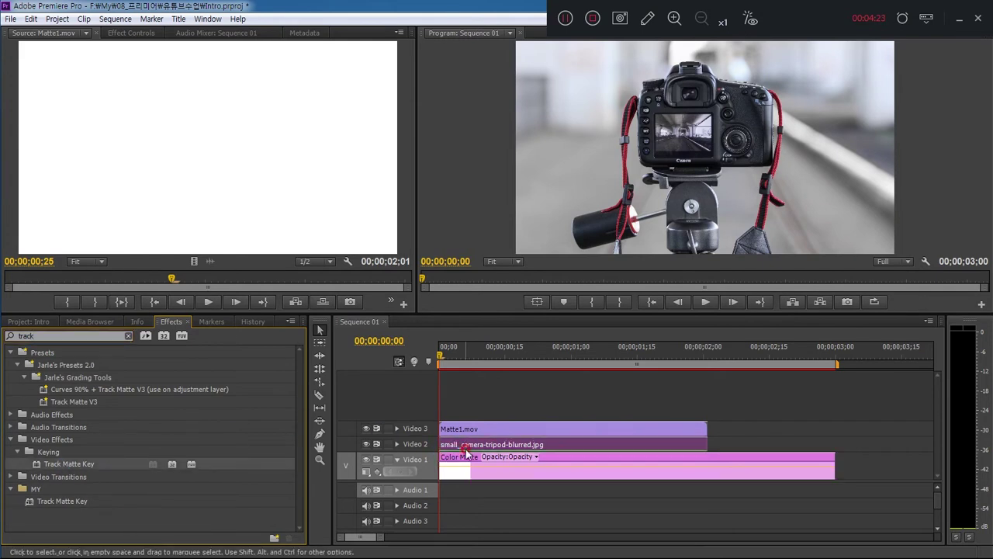
drag(61, 465, 462, 446)
Set the Track Matte Key's matte to Video 3 and play through to check it.
click(130, 33)
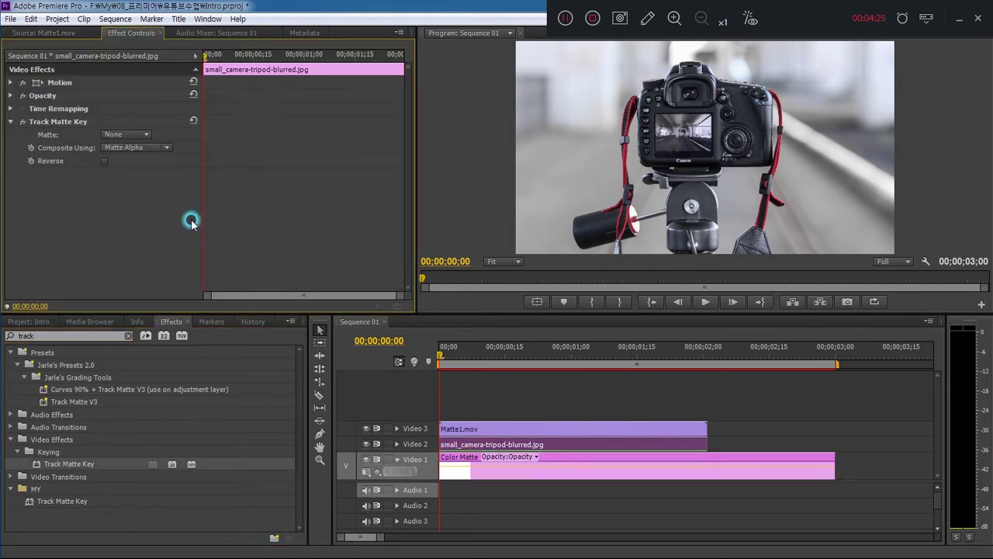
click(128, 134)
click(144, 166)
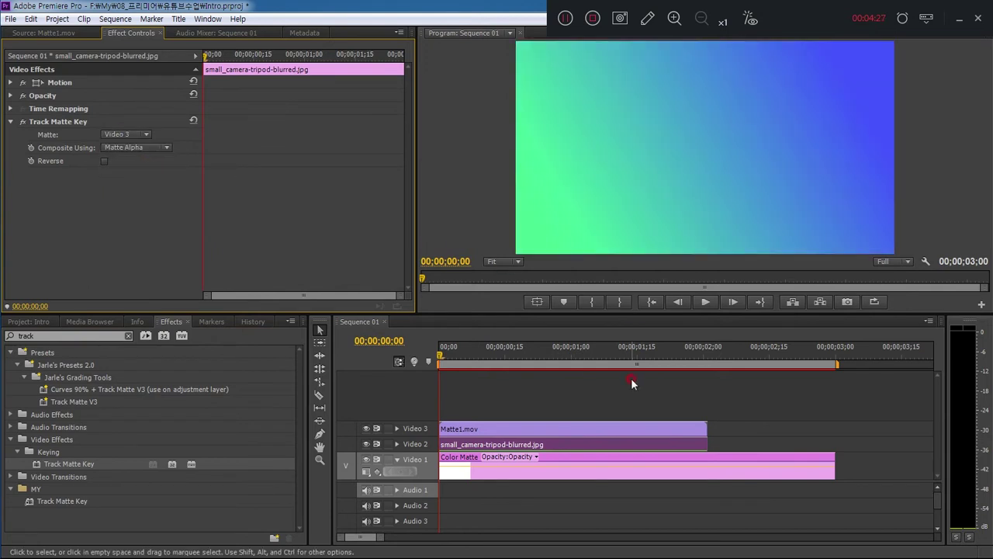
click(497, 388)
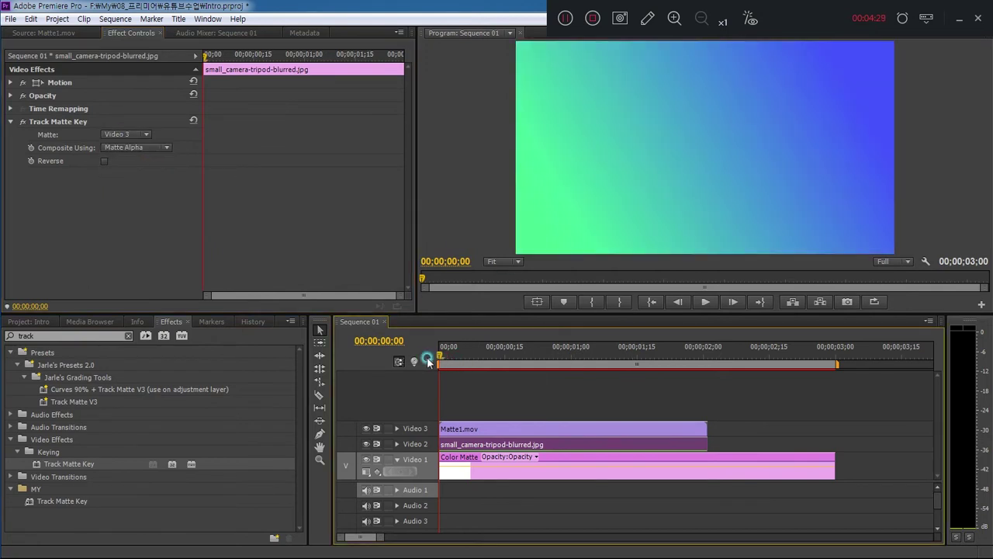
key(space)
key(space)
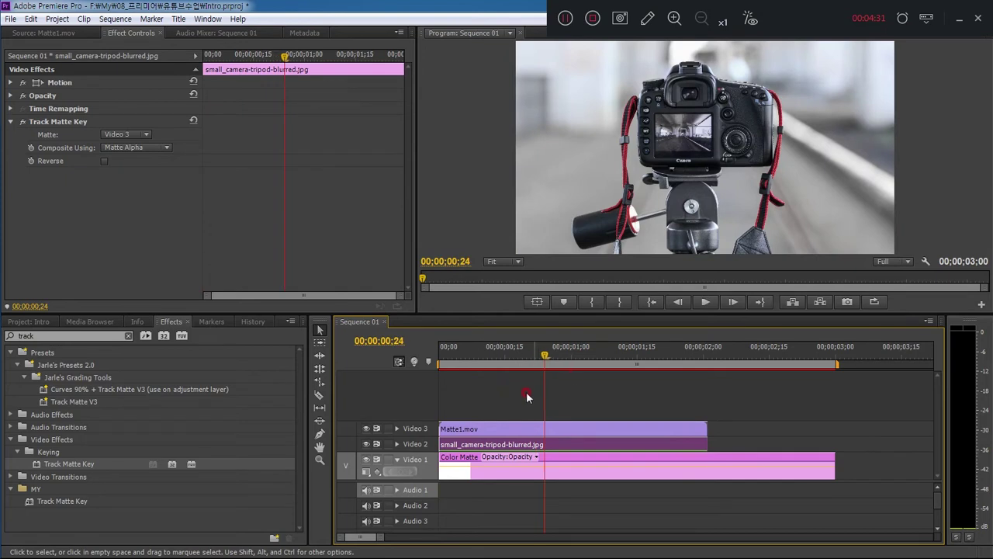
click(435, 372)
click(546, 372)
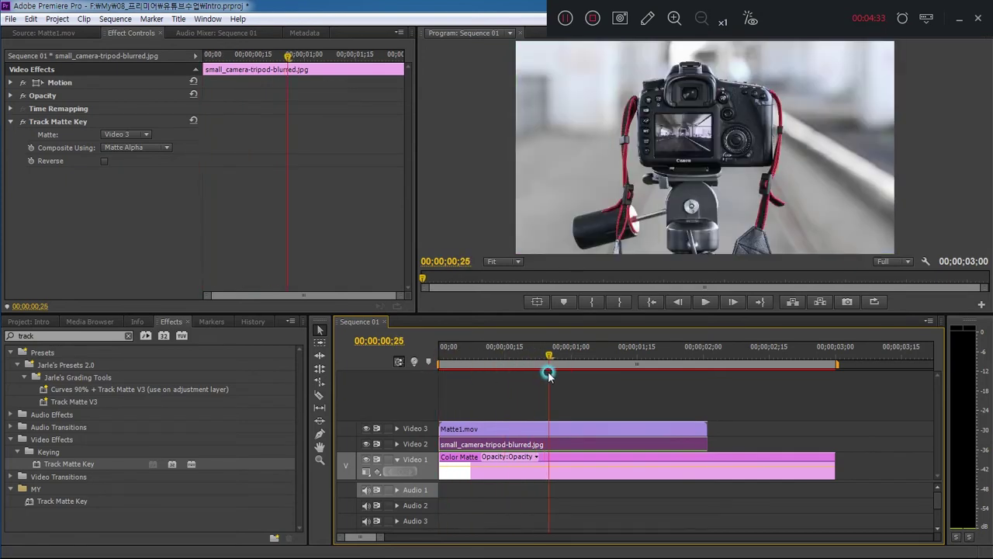
drag(546, 373, 382, 371)
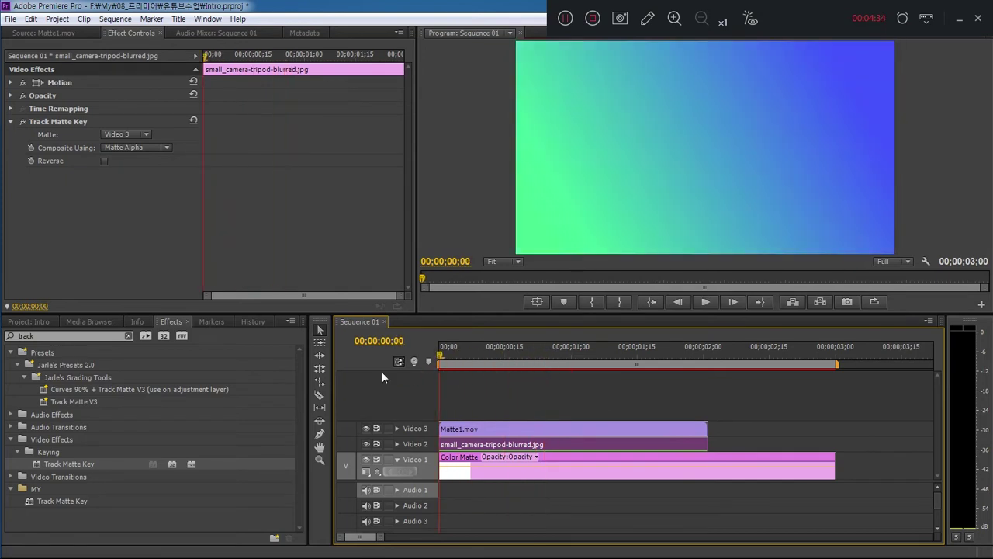
Put small_subway-station-waiting.jpg on Video 4 and Matte2.mov on Video 5, trimmed to end together.
click(32, 321)
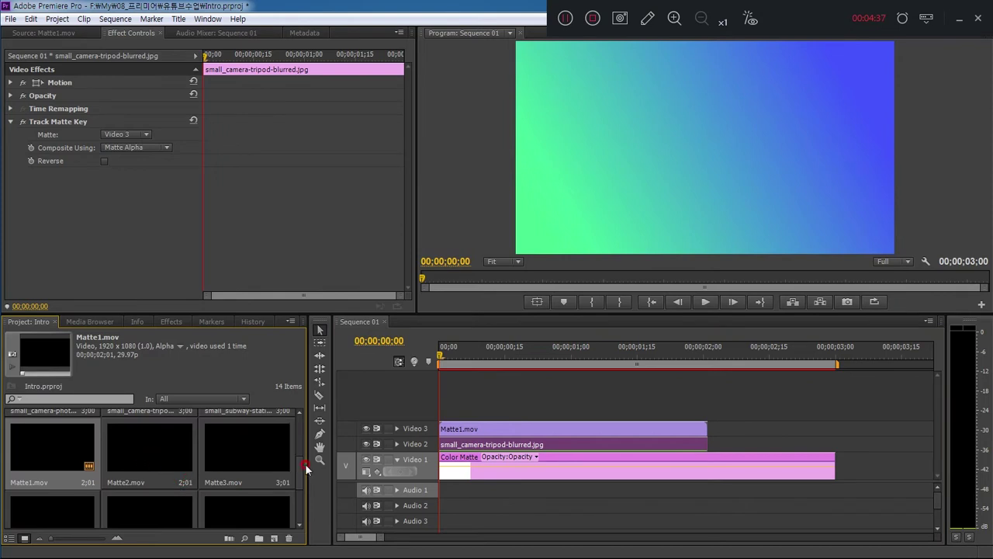
scroll(301, 475, up, 2)
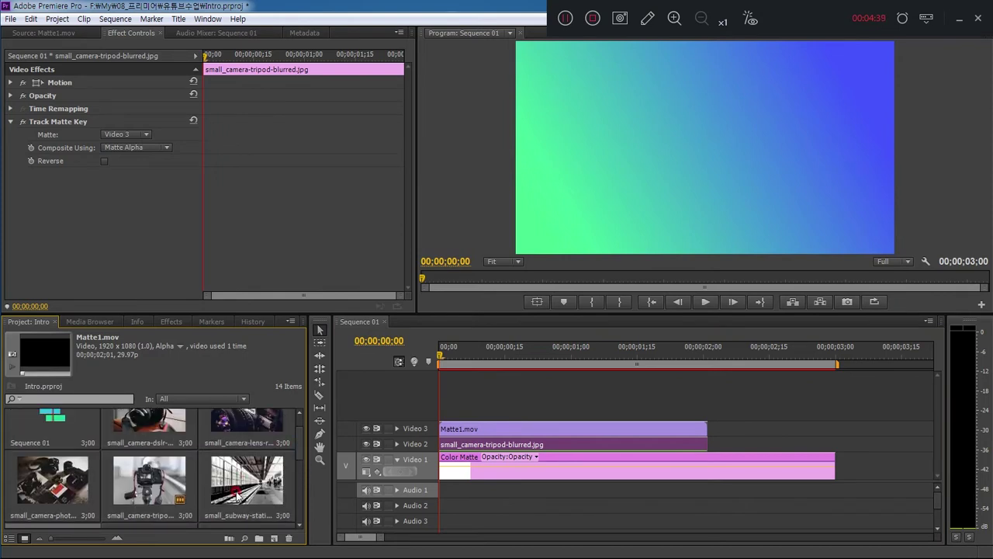
drag(237, 497, 438, 396)
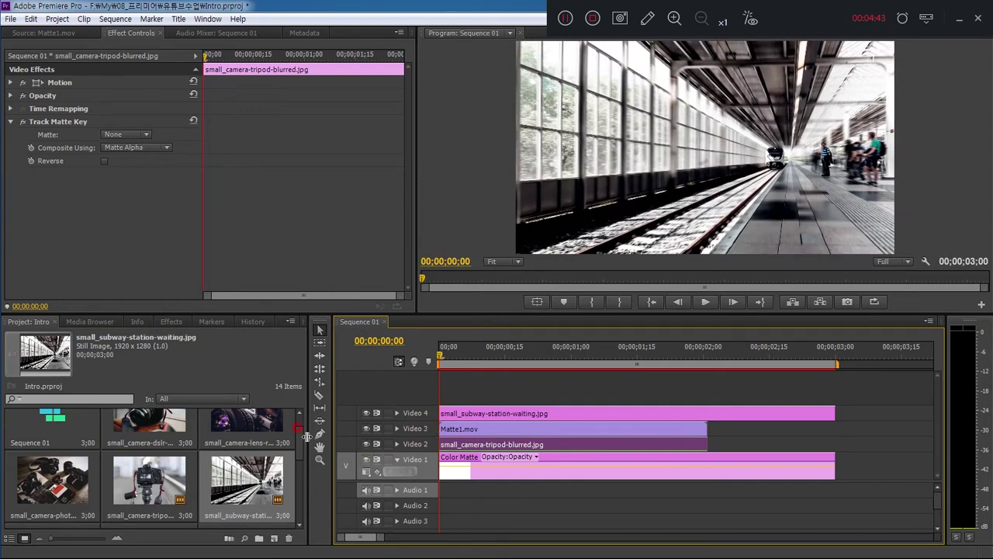
scroll(297, 474, up, 3)
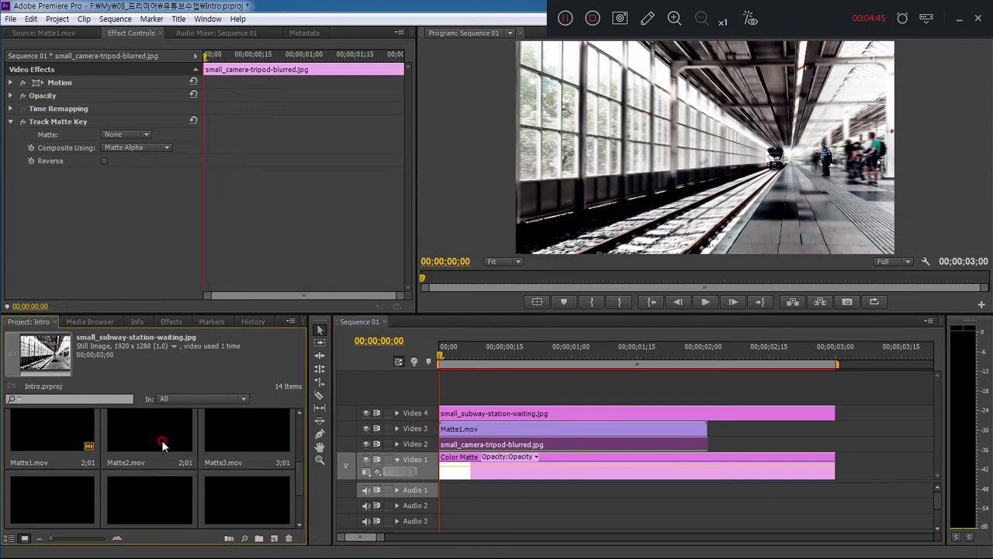
drag(160, 443, 422, 405)
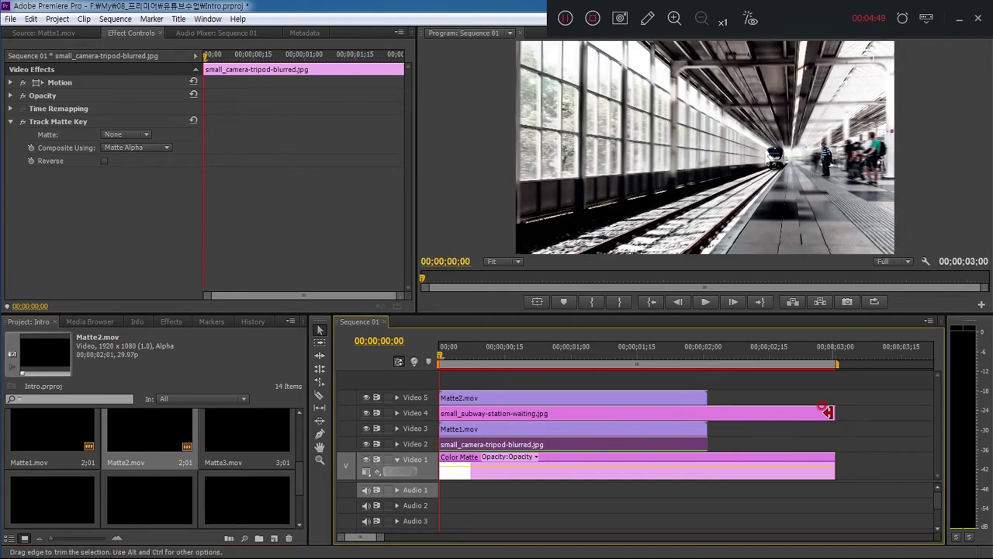
drag(829, 412, 706, 412)
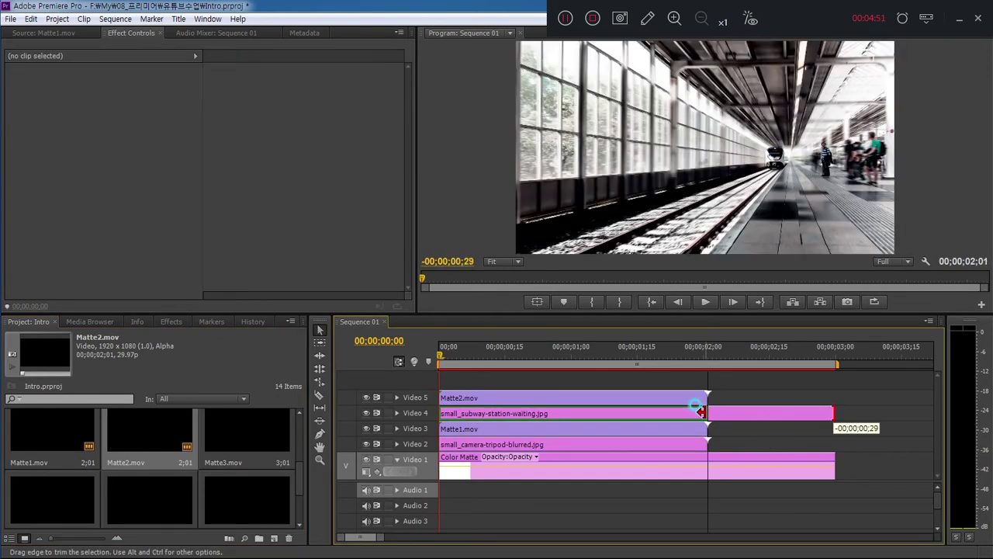
Add Track Matte Key to the subway photo with Video 5 as matte, checking frames 22 and 1:06.
click(531, 415)
click(180, 321)
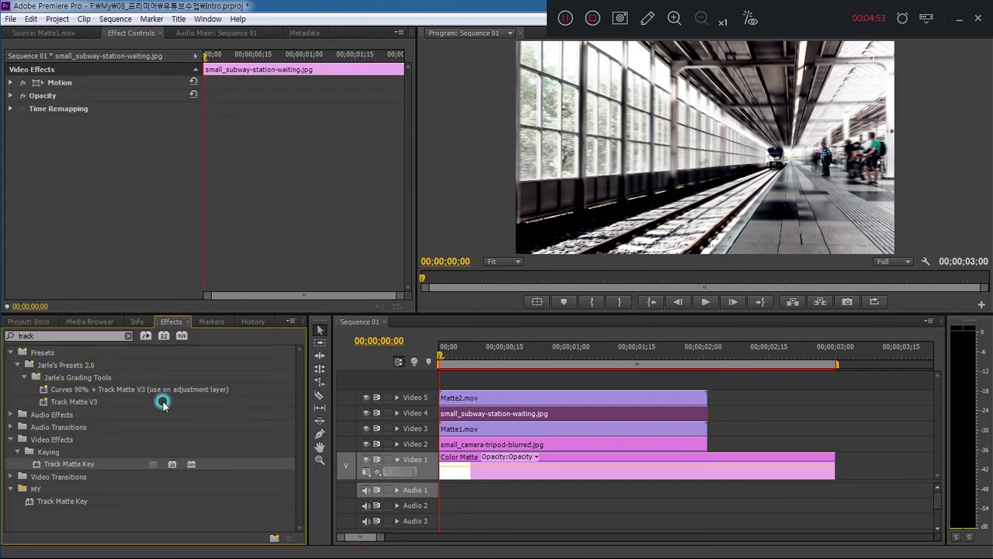
drag(62, 463, 476, 412)
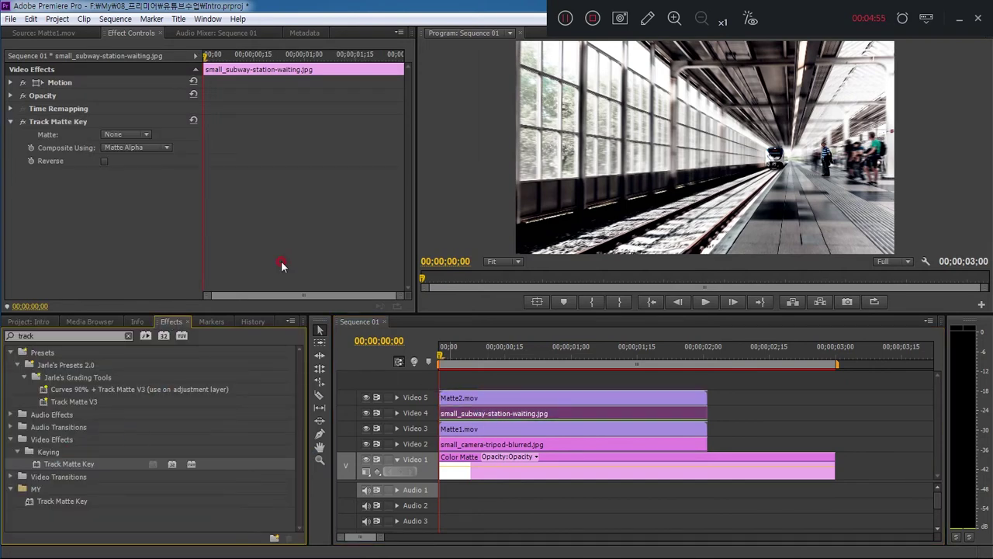
click(126, 135)
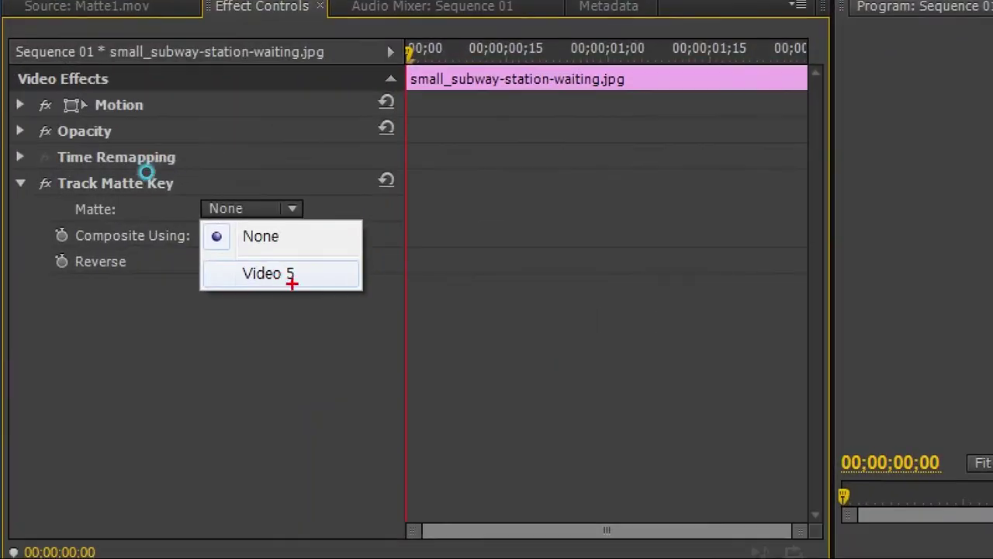
drag(144, 171, 138, 161)
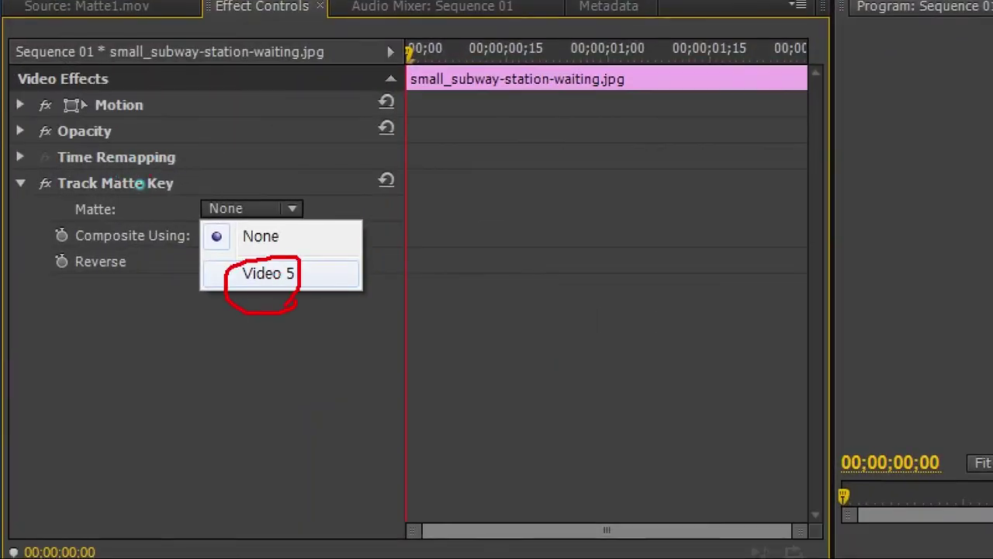
click(137, 170)
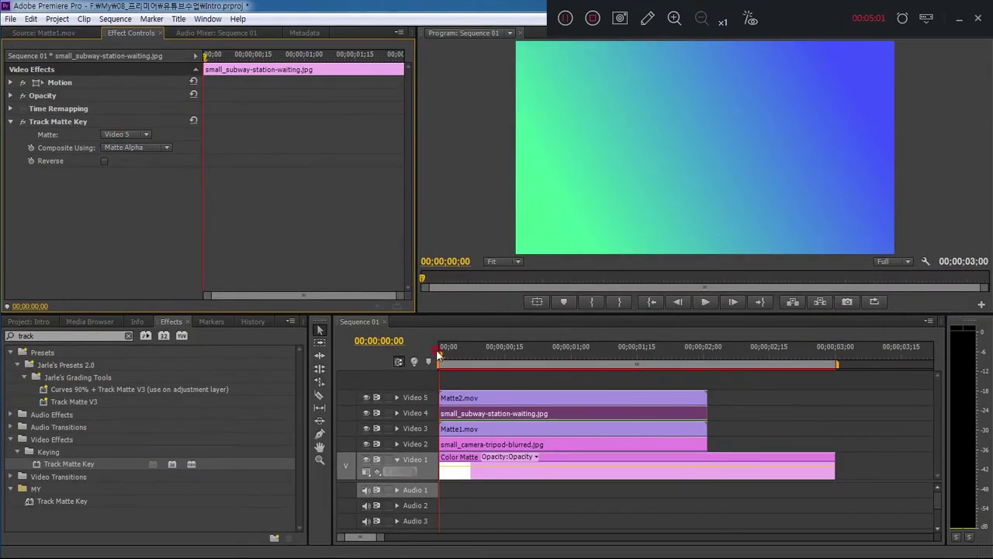
drag(439, 357, 535, 367)
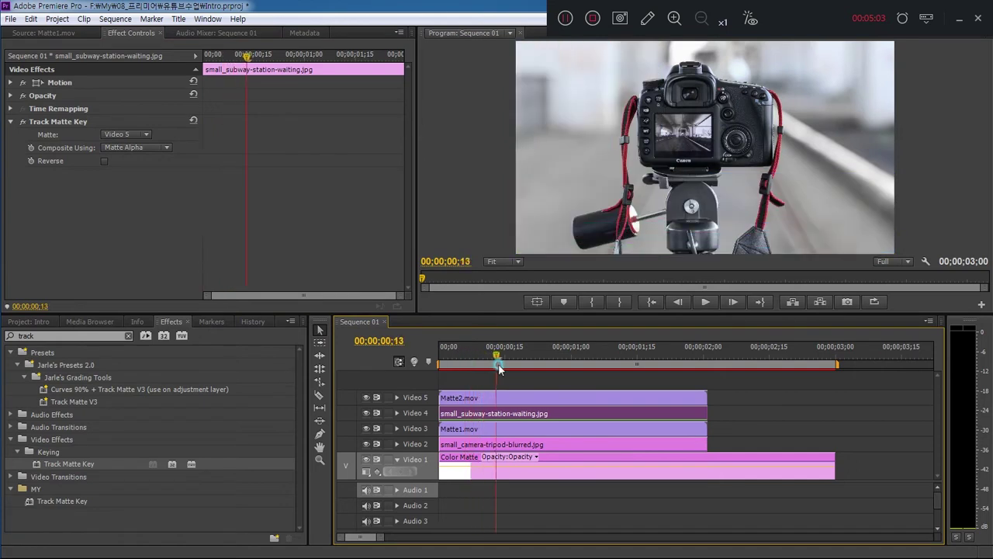
drag(536, 367, 598, 363)
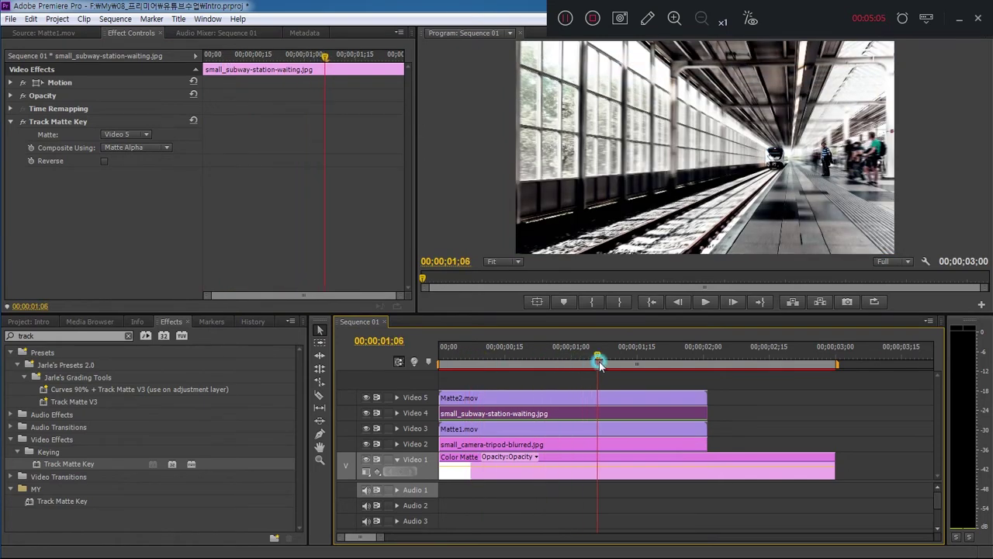
click(31, 321)
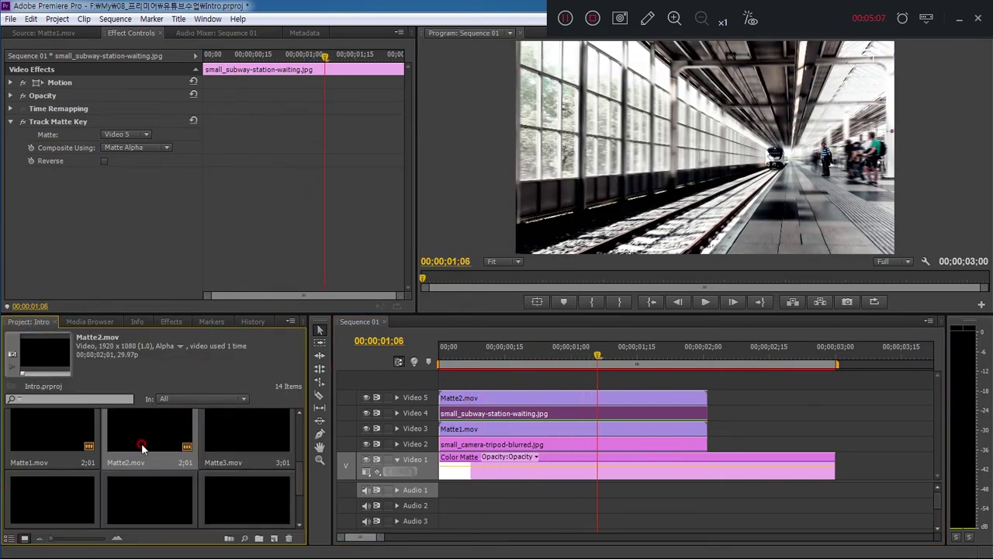
Preview the Matte2.mov animation in the Source monitor.
double_click(144, 439)
click(207, 303)
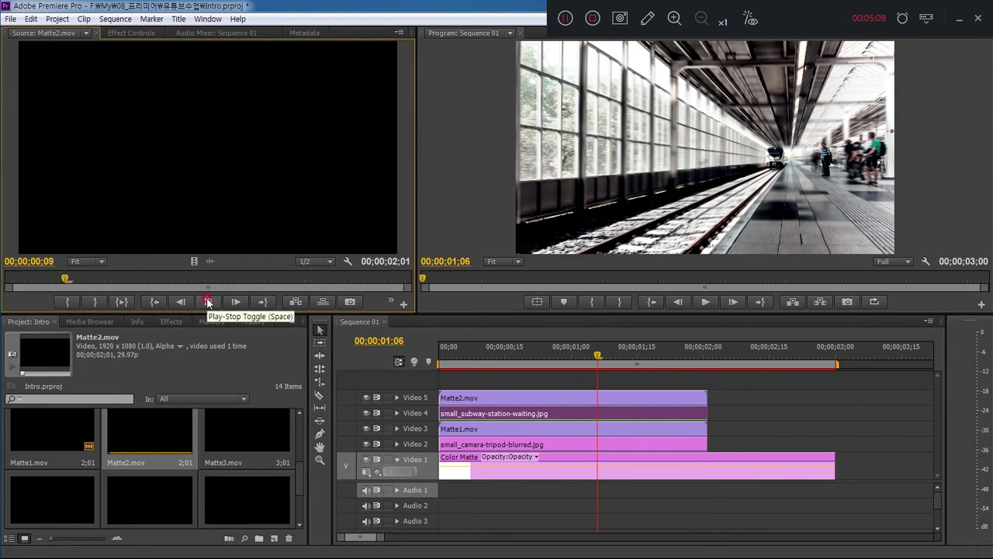
click(207, 302)
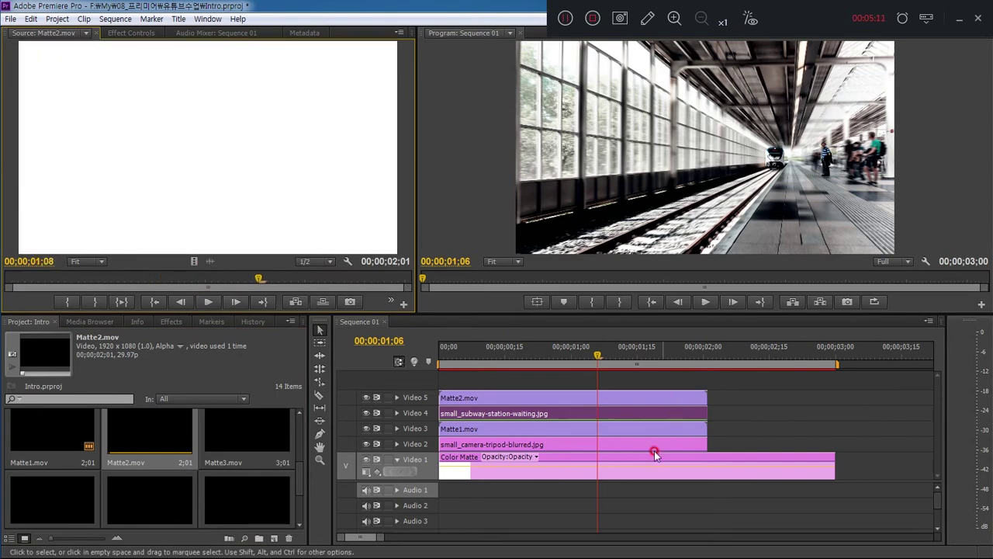
Enlarge the timeline tracks, return the playhead to frame 17, and add Matte3.mov on a new top track.
drag(412, 311, 412, 272)
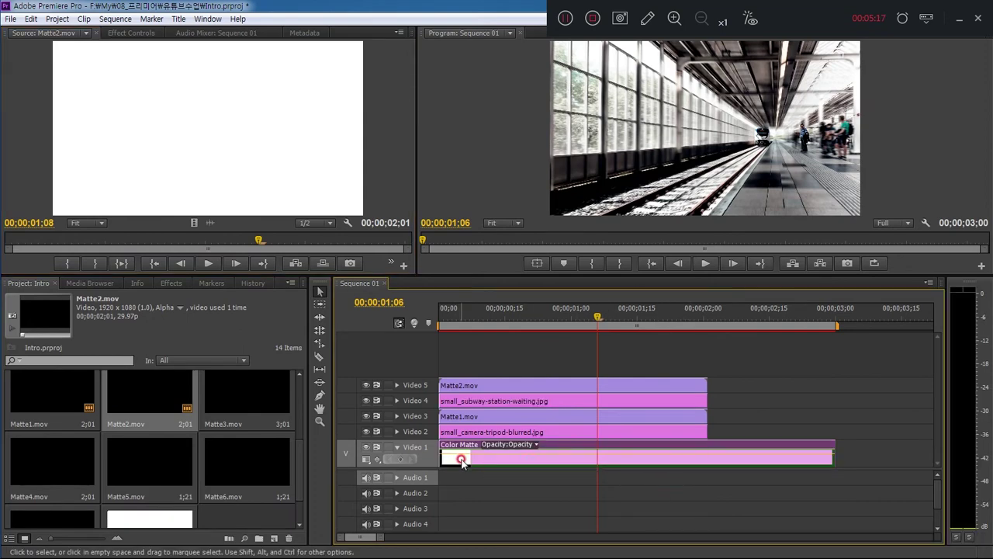
mouse_move(461, 458)
mouse_down()
mouse_move(476, 459)
mouse_move(473, 369)
mouse_up()
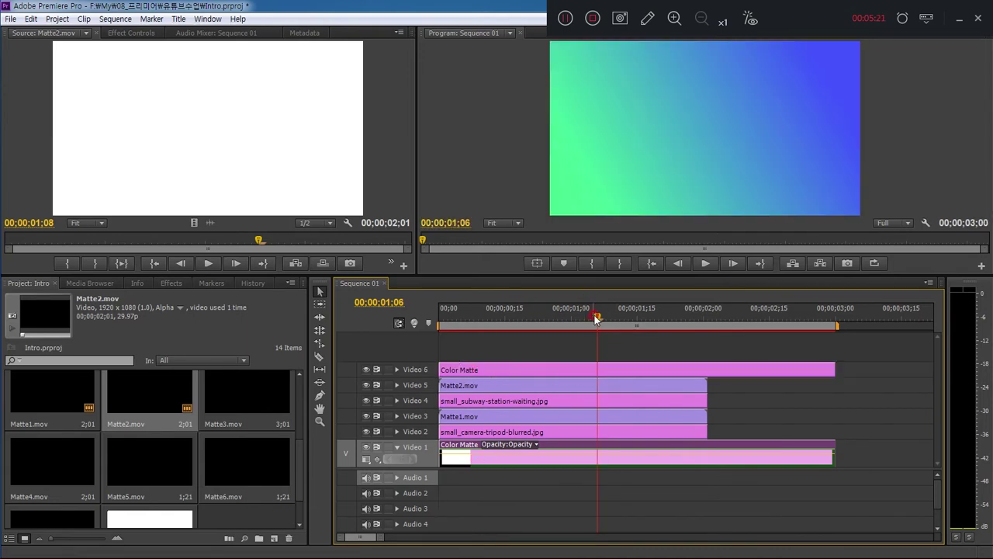
drag(596, 319, 514, 319)
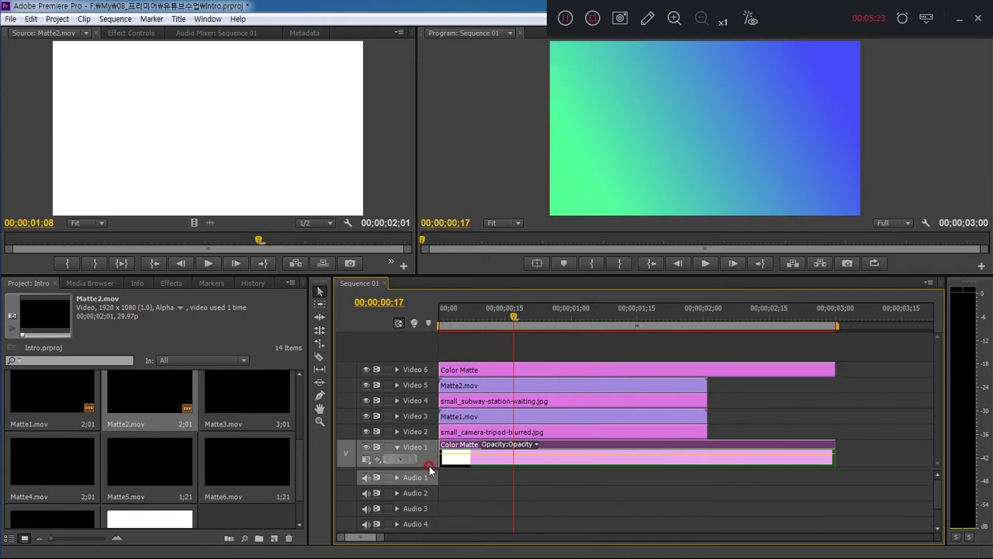
drag(429, 468, 431, 516)
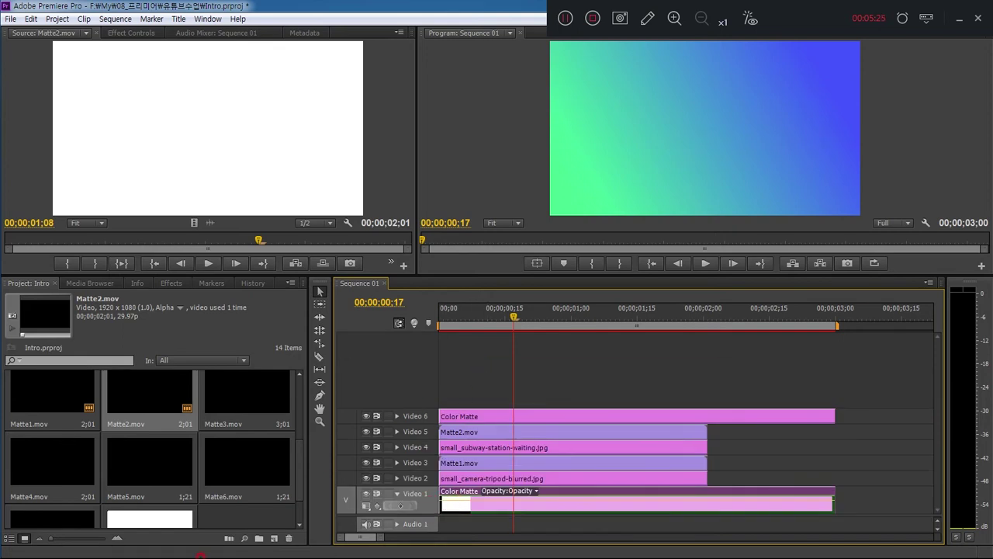
click(245, 525)
drag(229, 417, 440, 395)
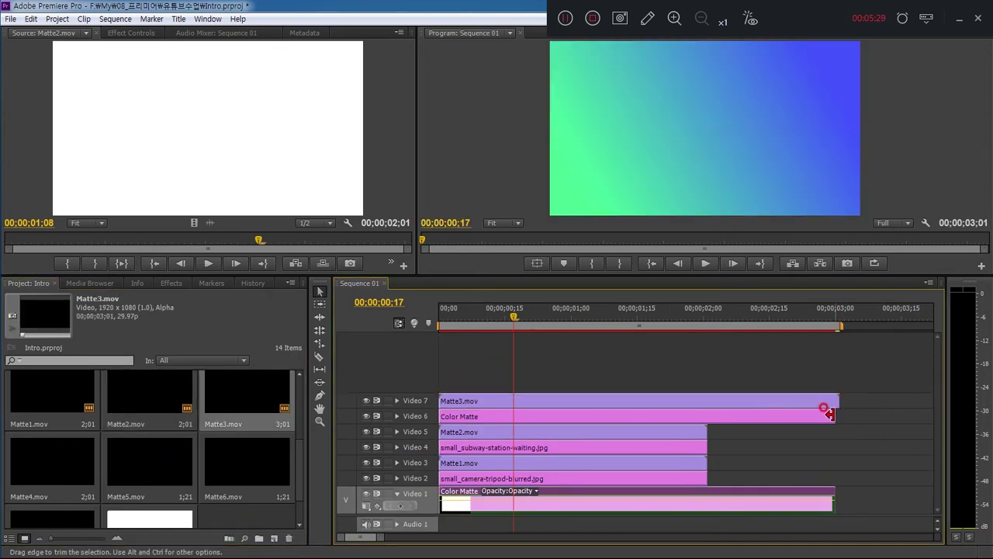
Trim the Video 6 Color Matte to end with Matte3.mov, preview Matte3, then select the Color Matte.
drag(834, 414, 838, 414)
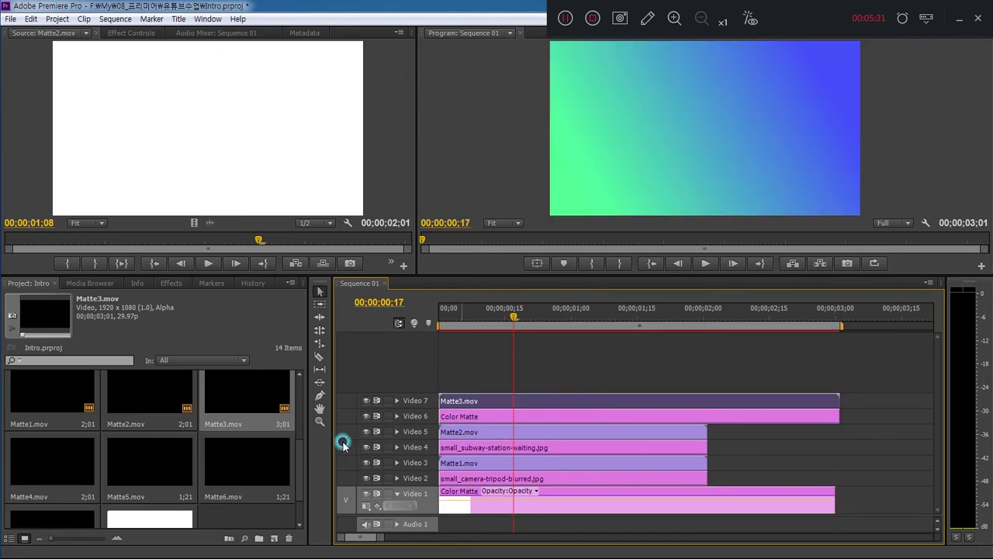
double_click(219, 400)
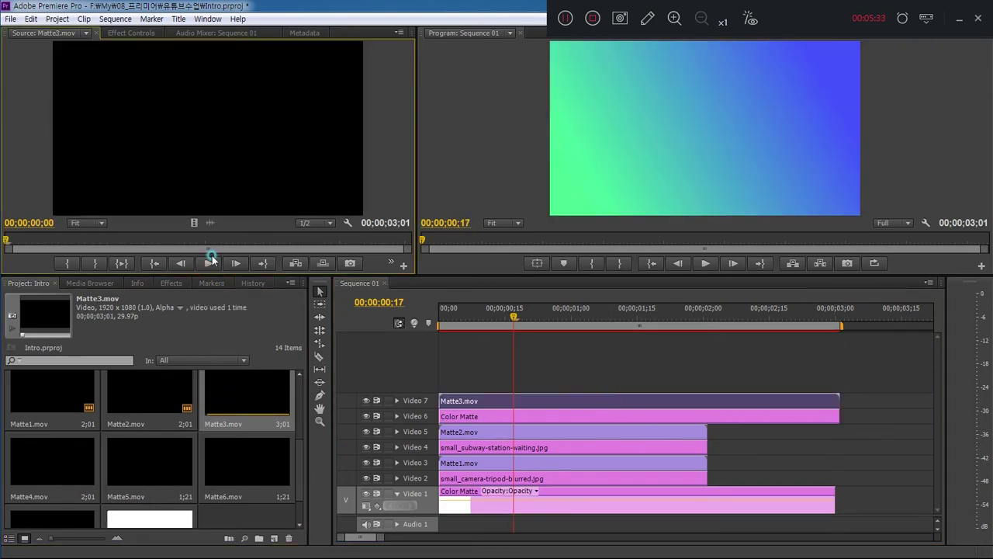
click(209, 264)
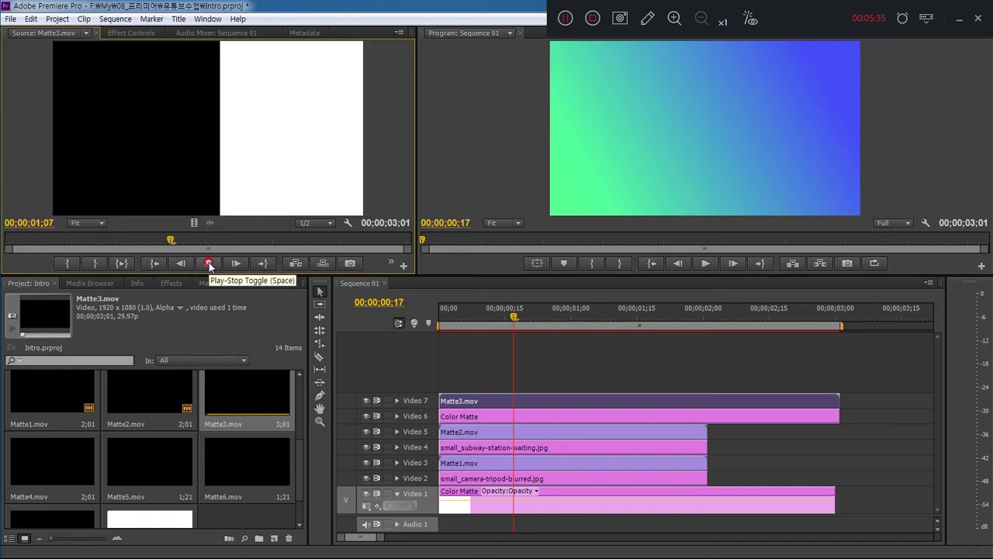
click(208, 264)
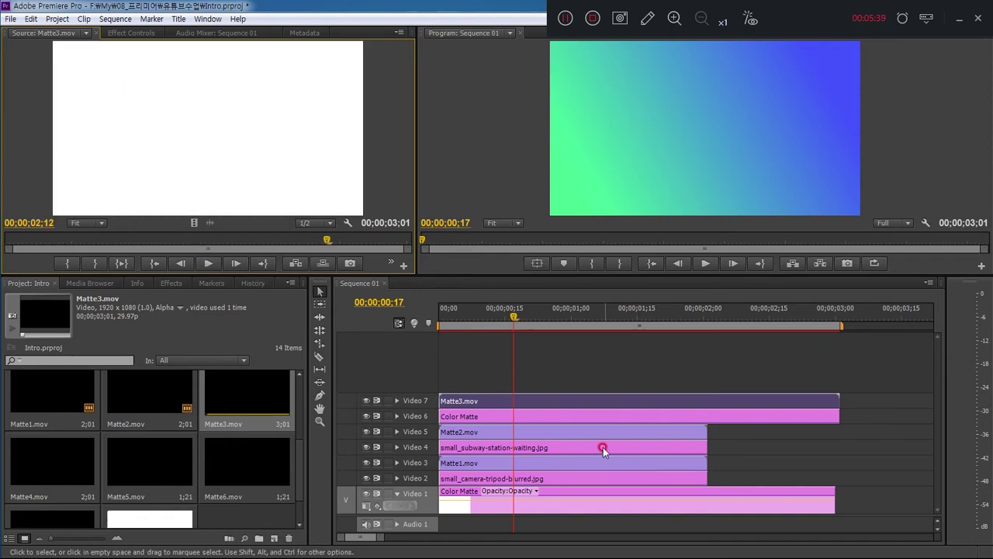
click(499, 418)
click(131, 32)
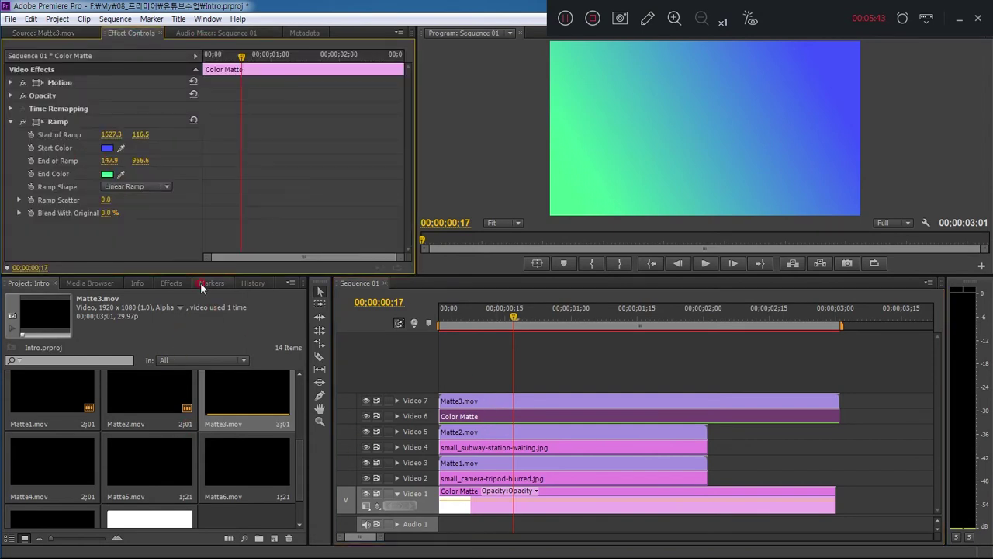
Apply Track Matte Key to the Video 6 Color Matte with Video 7 as the matte.
click(173, 283)
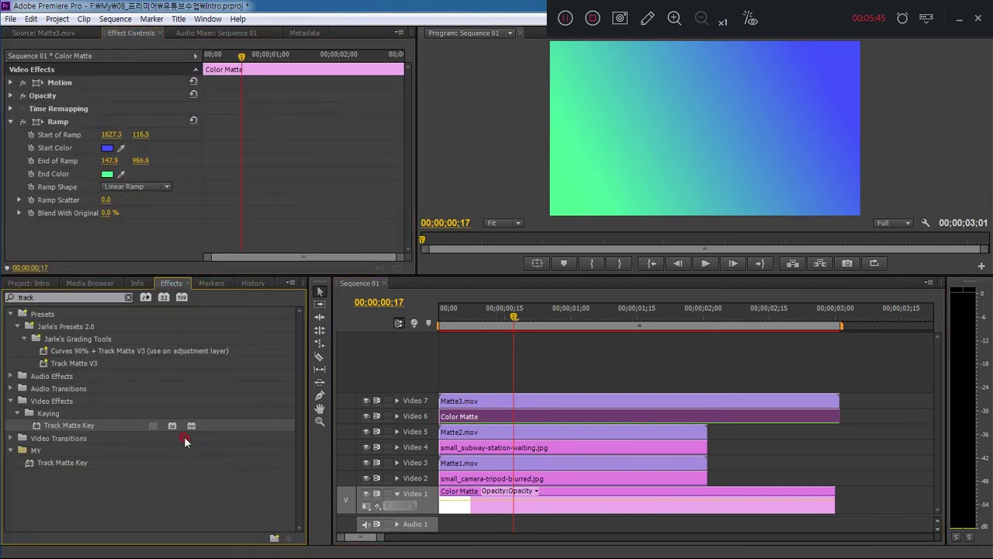
drag(40, 428, 466, 416)
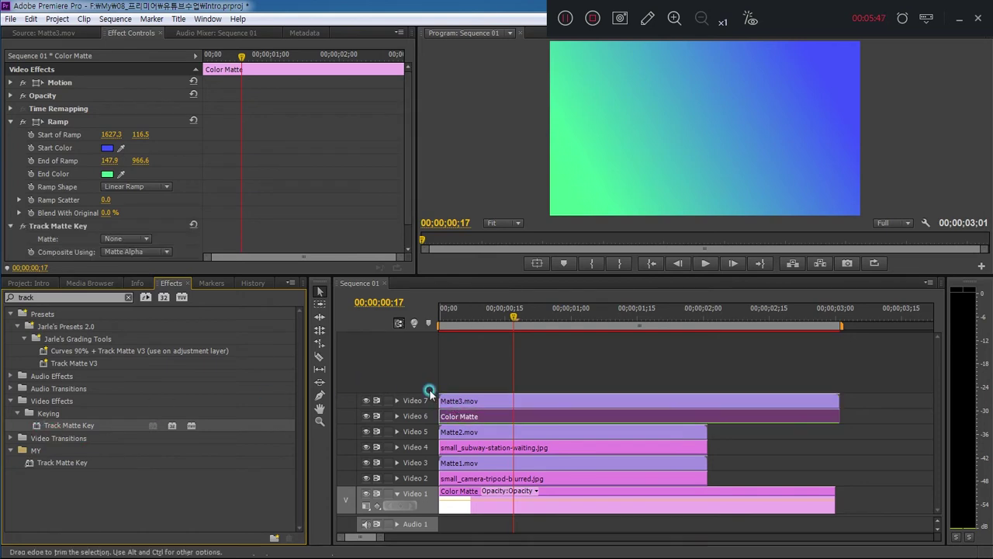
click(130, 239)
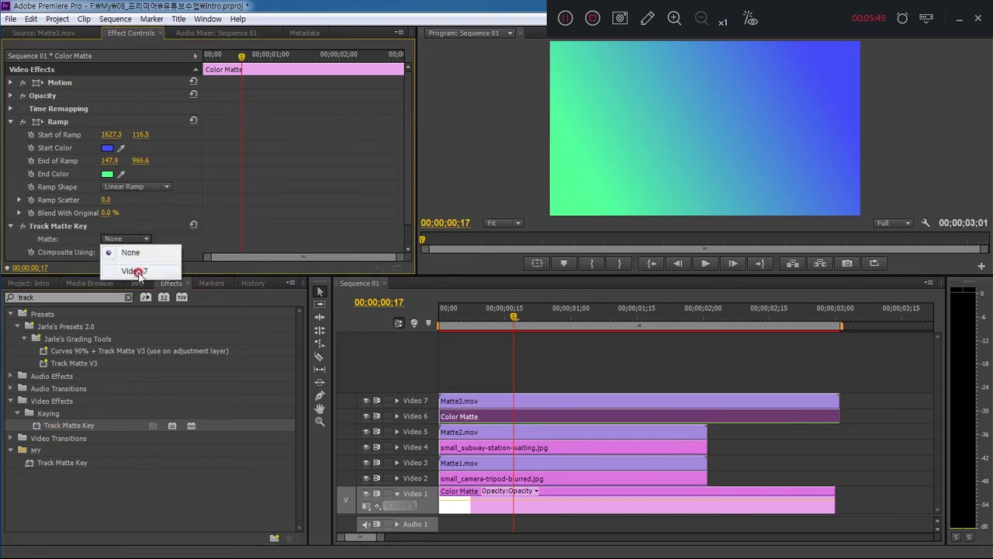
click(136, 270)
Play back the sequence from the start to check the masked gradient, stopping at 00;00;02;15.
drag(512, 320, 422, 325)
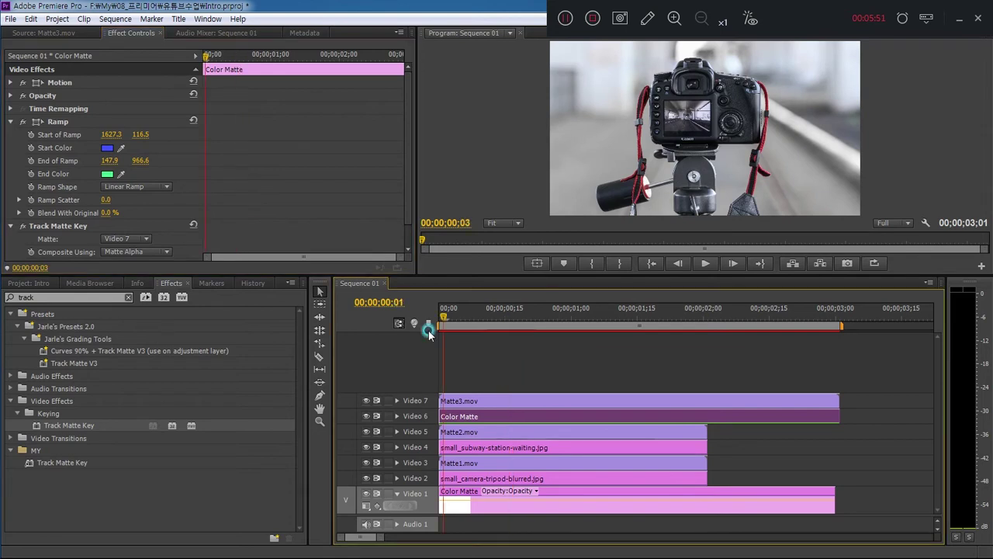
key(space)
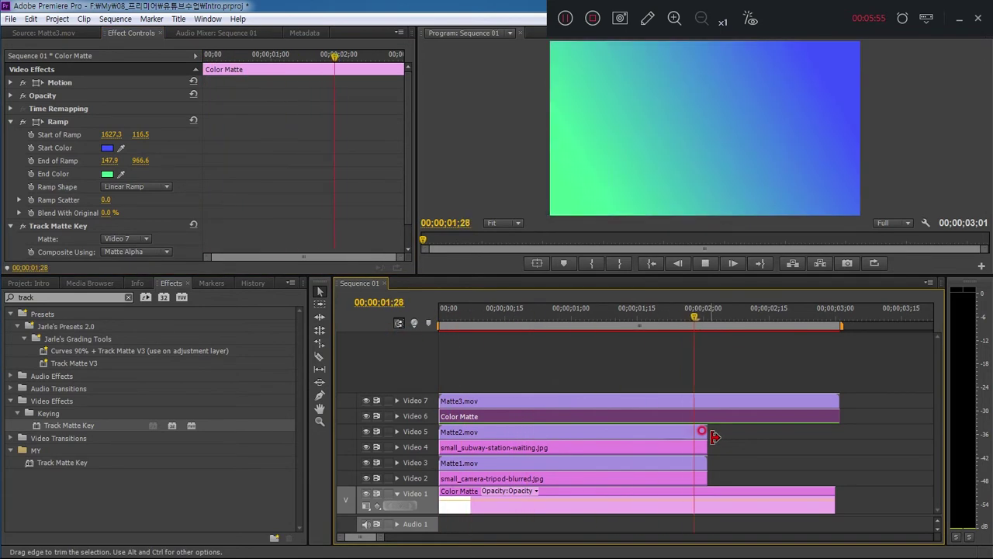
click(721, 314)
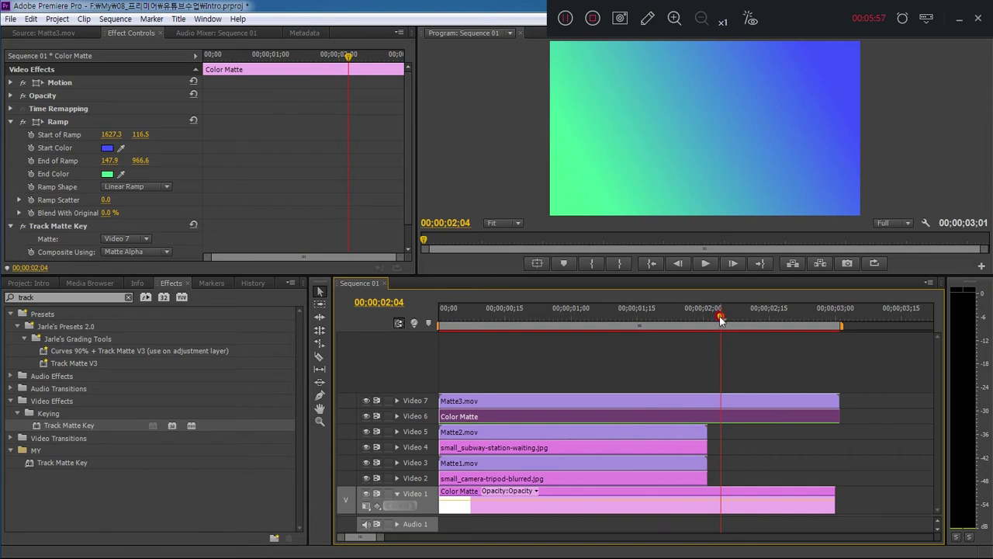
mouse_move(719, 315)
mouse_down()
mouse_move(761, 323)
mouse_move(748, 327)
mouse_up()
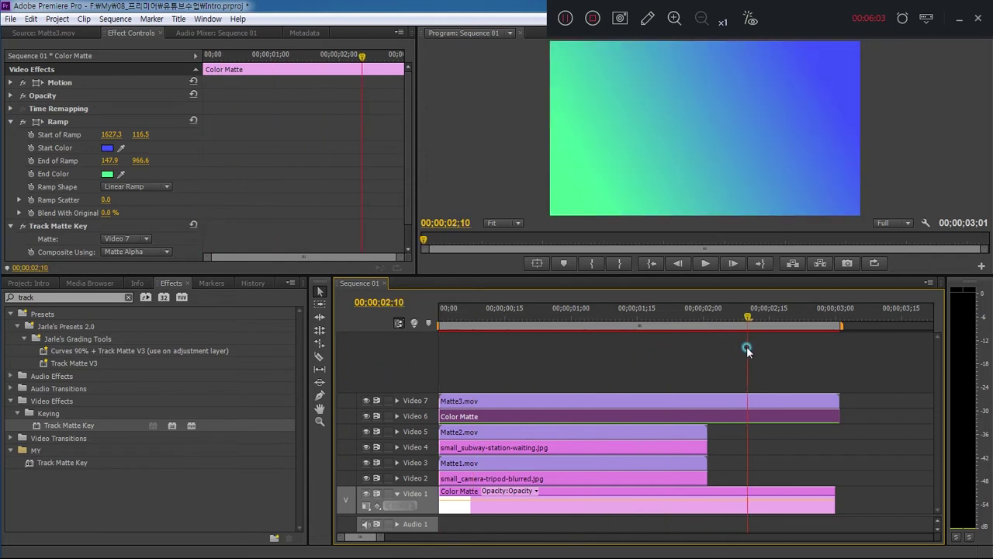
drag(747, 350, 772, 350)
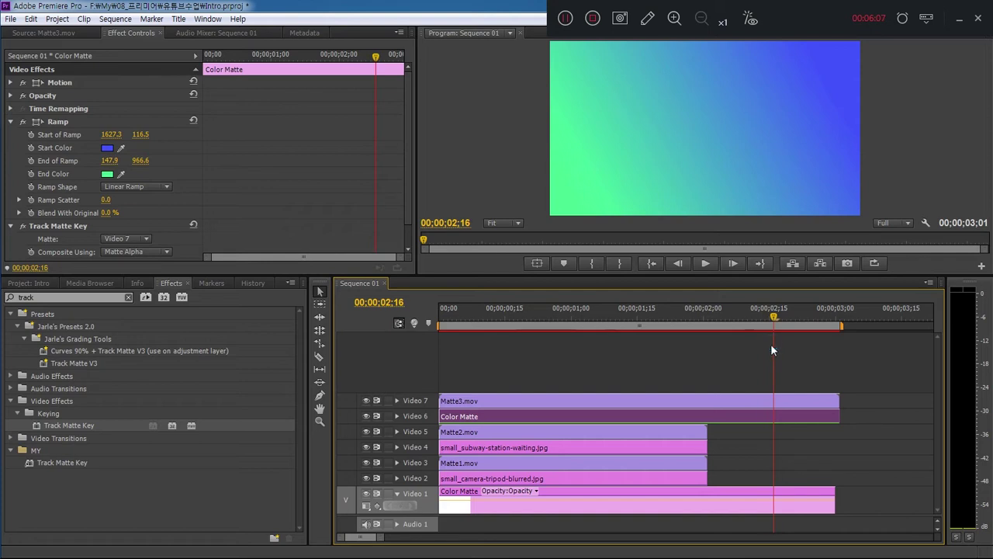
click(768, 347)
click(39, 283)
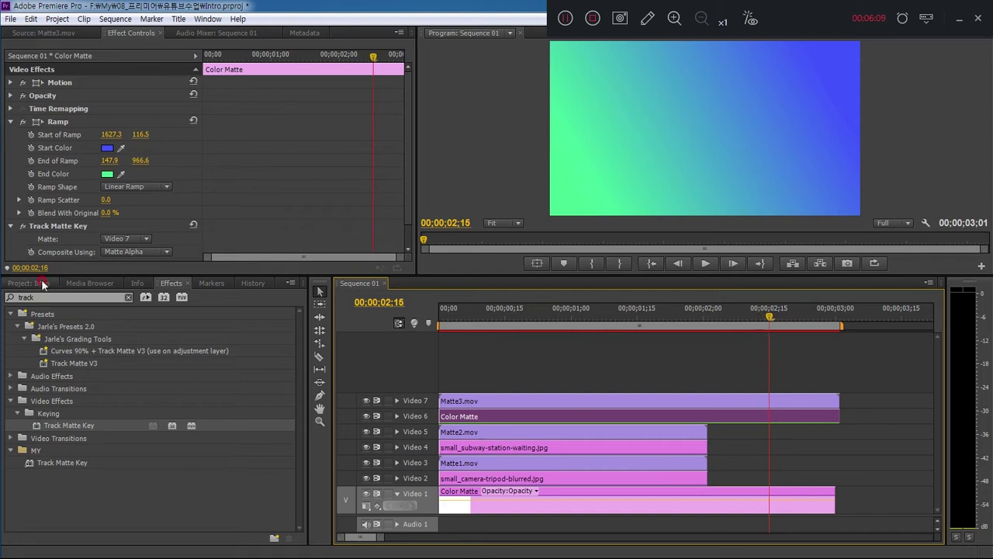
click(248, 525)
Create a new title named Title 01 and place a horizontal text insertion point on the canvas.
click(273, 538)
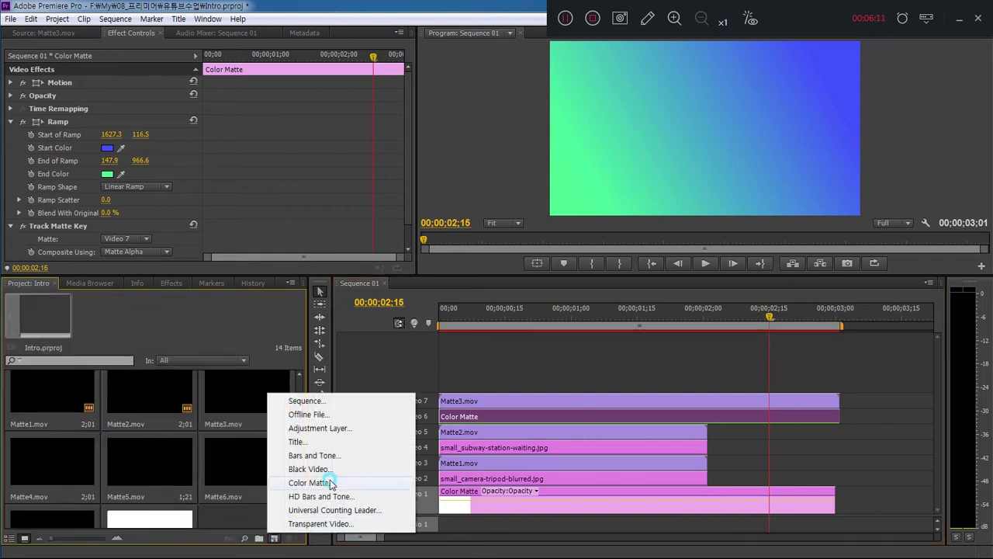
click(300, 441)
click(508, 343)
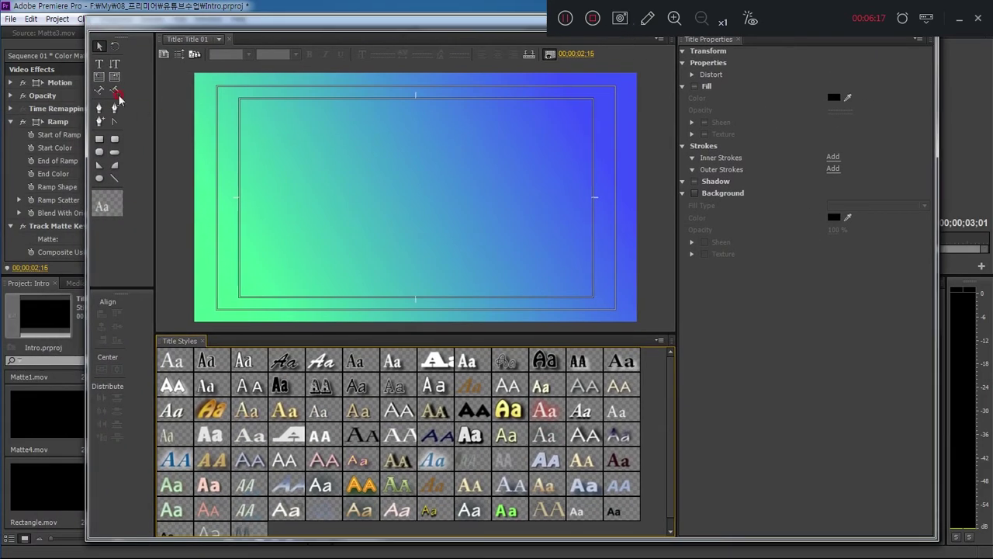
click(99, 64)
click(327, 189)
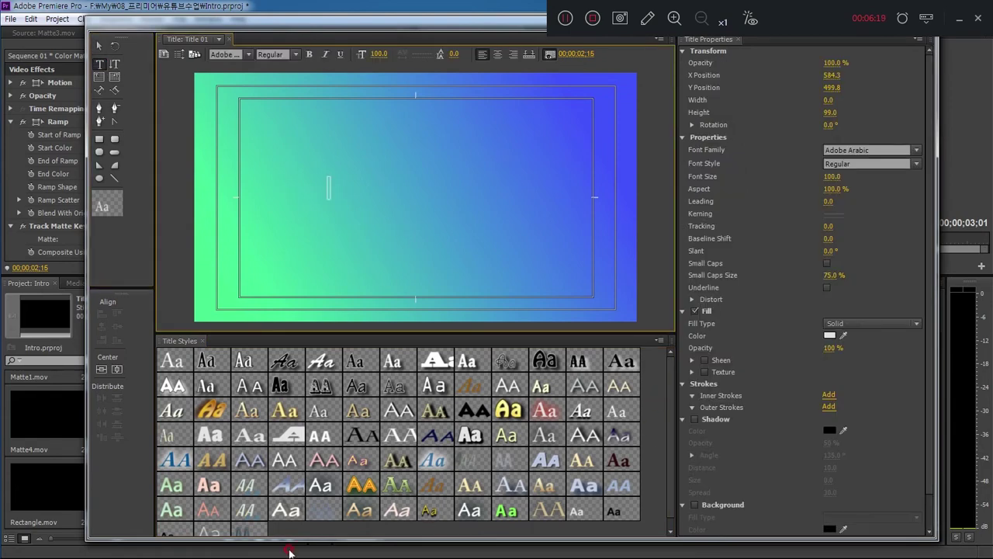
Apply a NanumSquare title style and type the heading 승희쌤의 영상수업.
drag(672, 437, 672, 491)
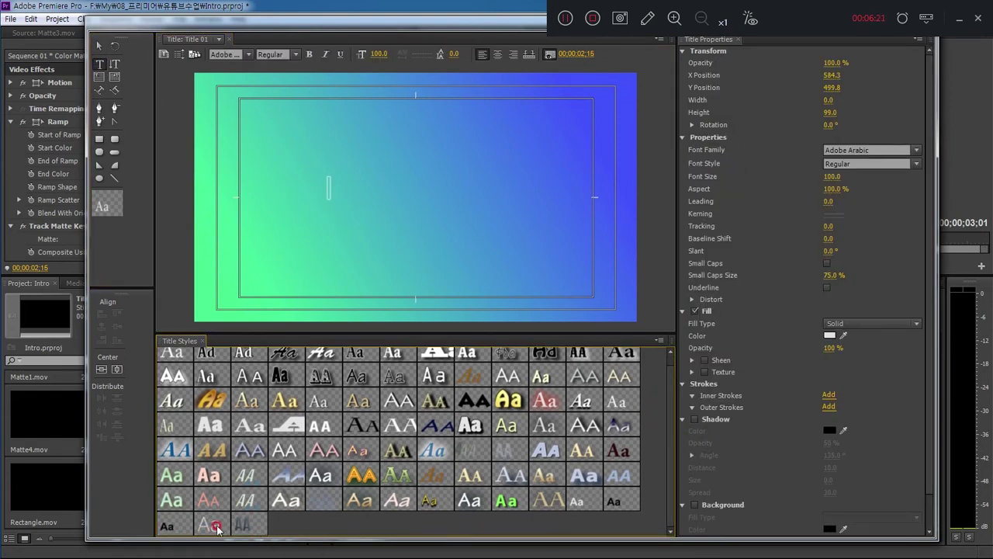
click(303, 292)
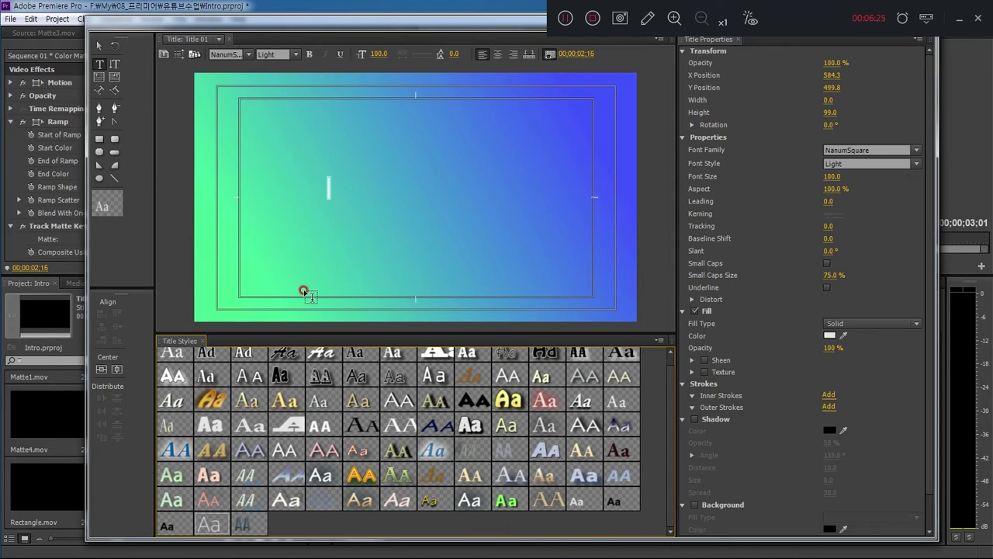
click(329, 180)
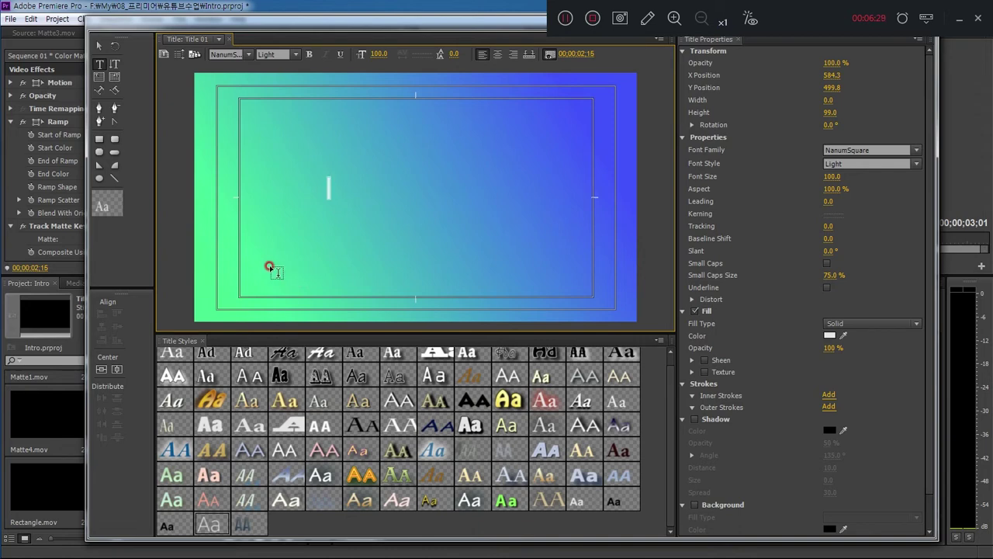
click(100, 45)
double_click(348, 193)
text(승)
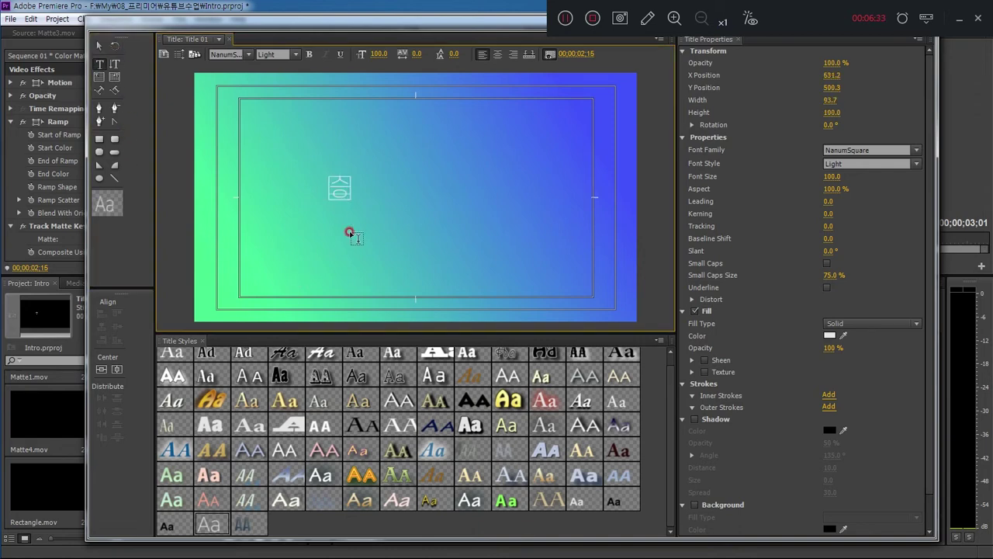
text(희)
text(쌤의 영)
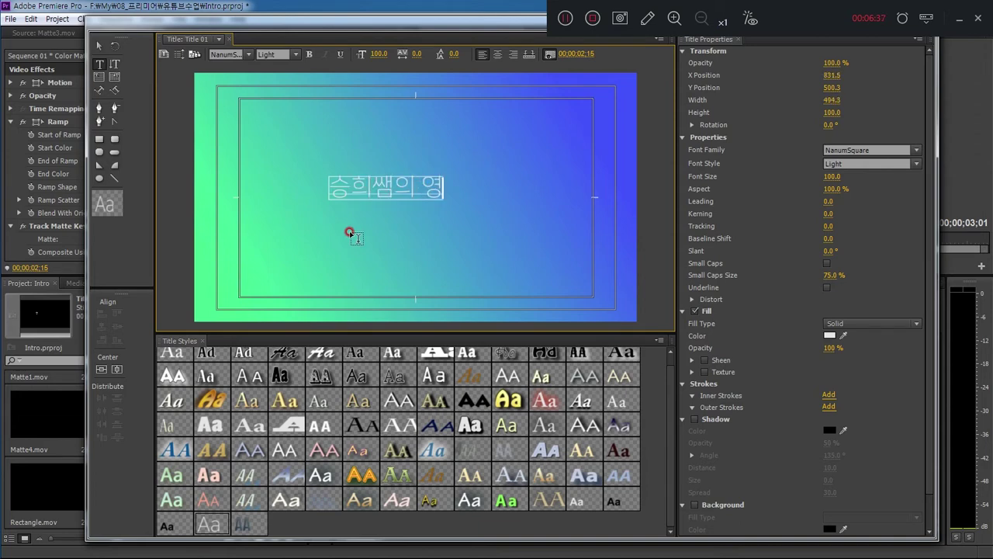
text(상)
text(업)
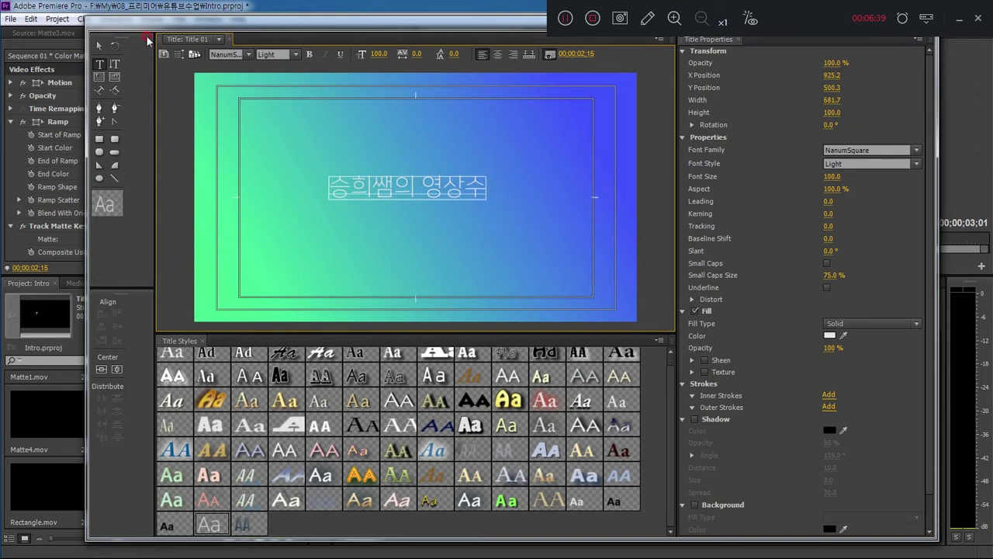
key(Escape)
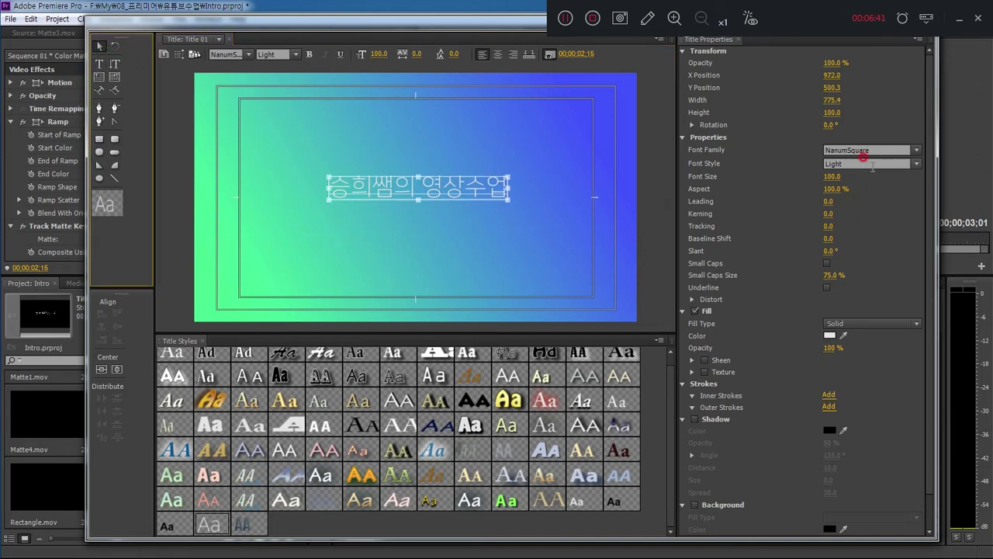
Set the title text to Regular style at size 117 and centre it on the canvas.
click(917, 167)
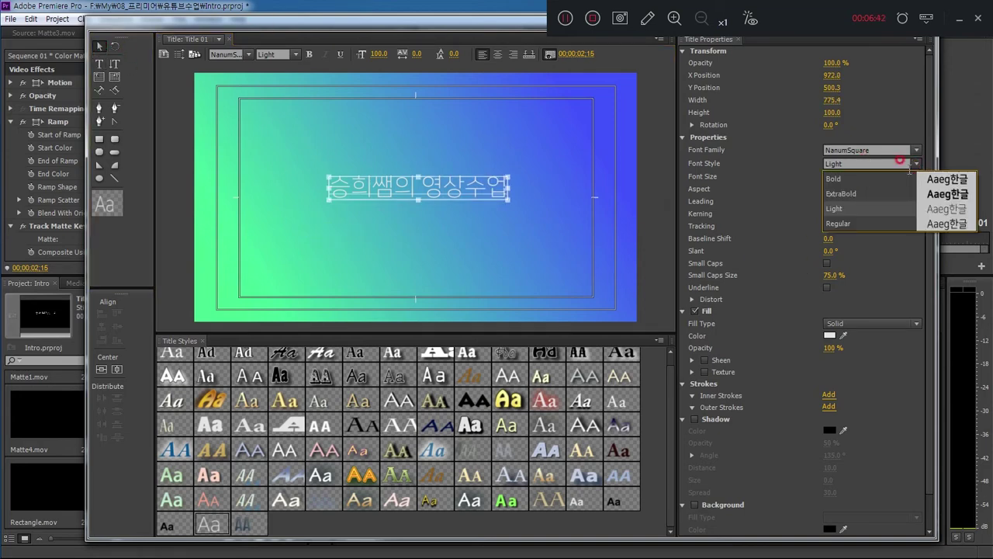
click(852, 223)
drag(427, 187, 420, 196)
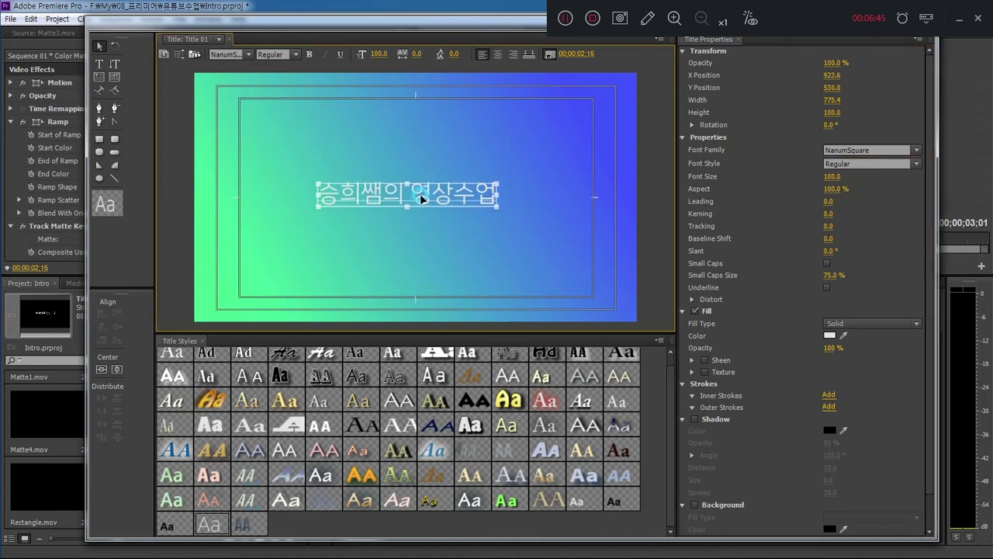
drag(827, 176, 740, 162)
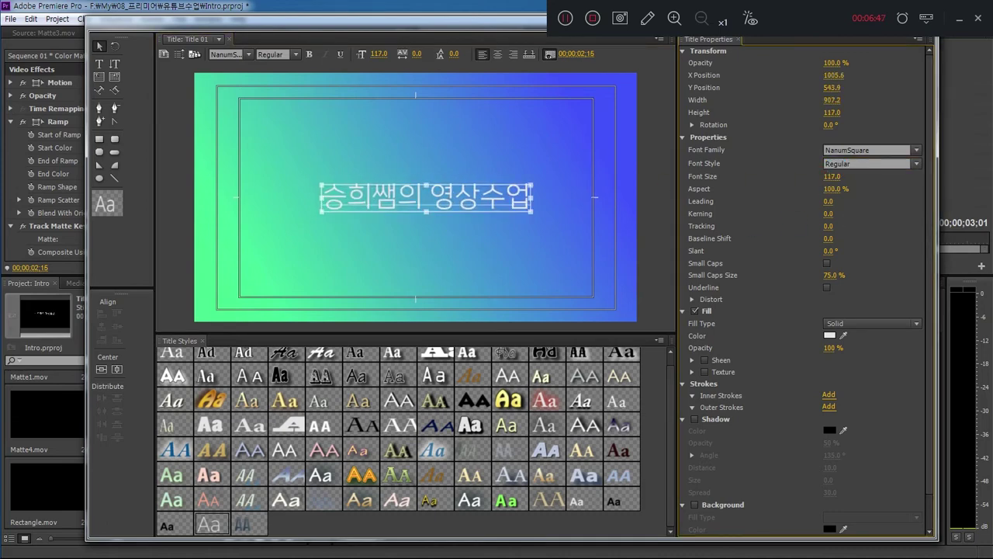
click(503, 56)
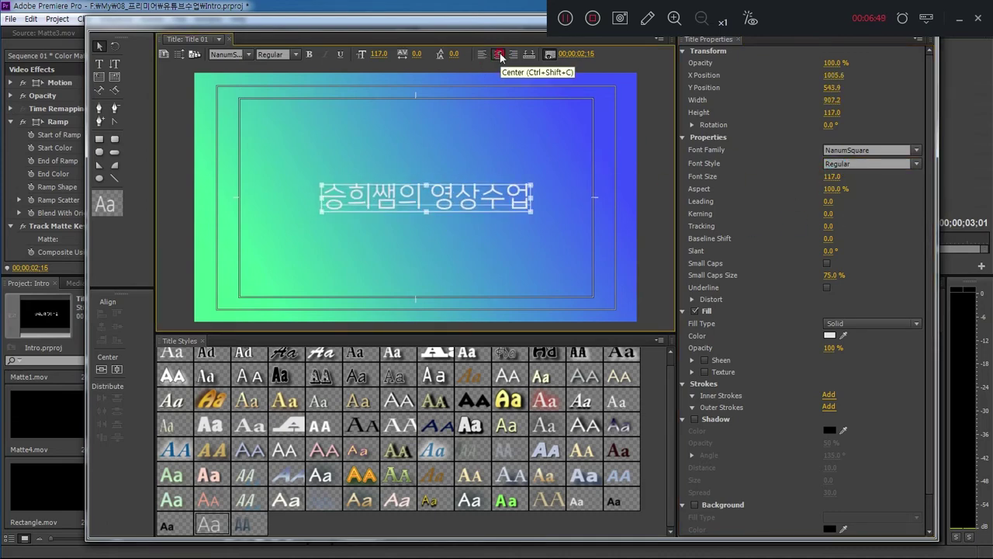
drag(433, 203, 417, 202)
click(100, 370)
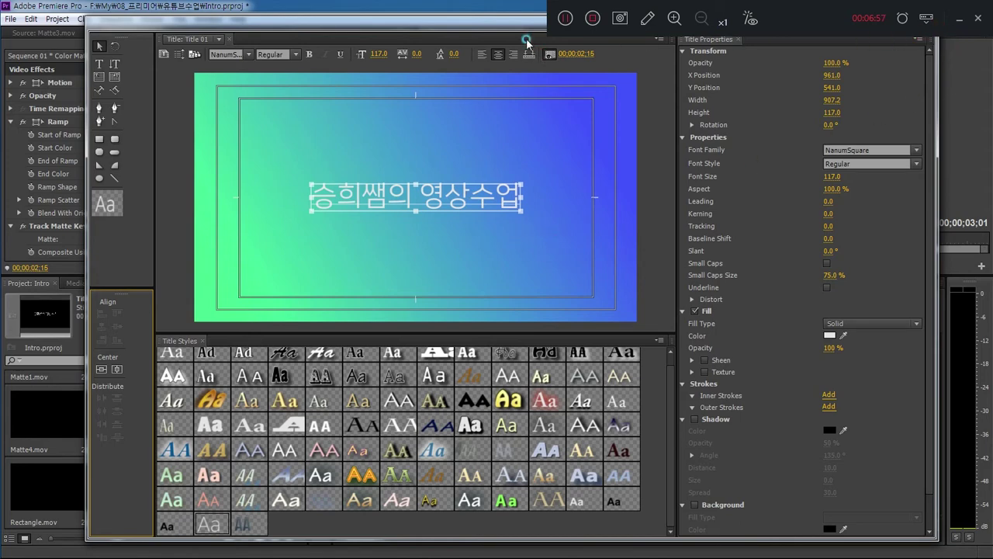
Put Title 01 on a new Video 8 track above Matte3.mov and move the playhead to 00;00;02;20.
drag(179, 29, 97, 132)
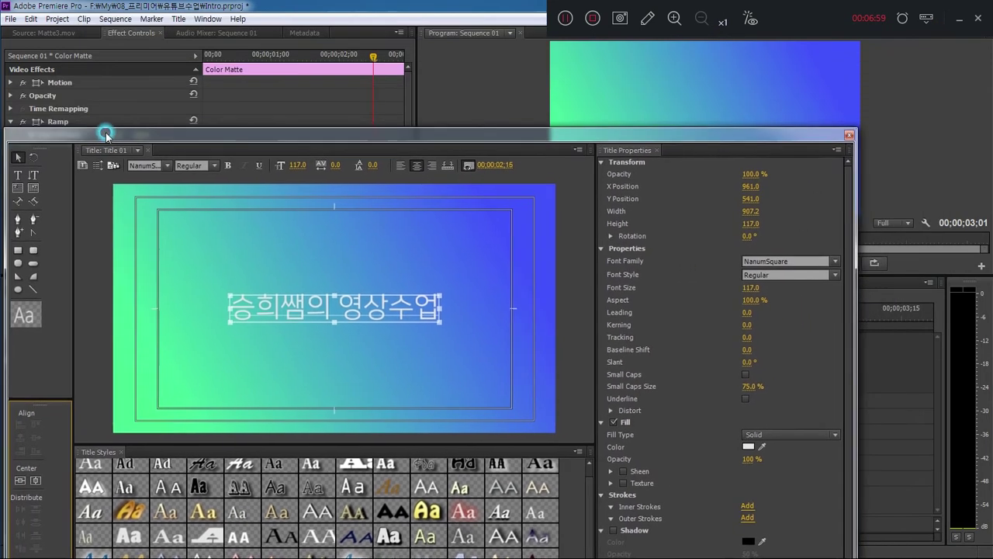
click(849, 137)
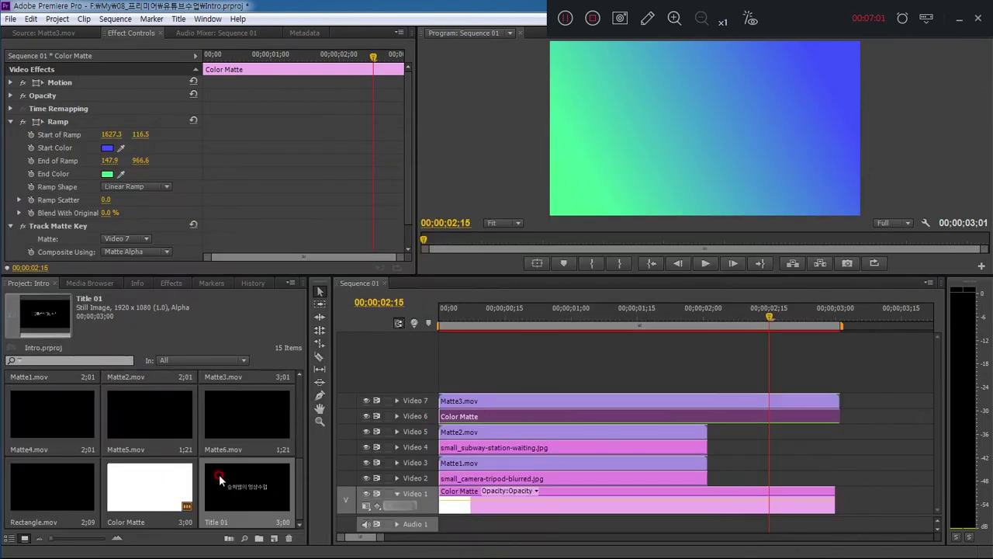
mouse_move(236, 493)
mouse_down()
mouse_move(697, 353)
mouse_move(776, 385)
mouse_up()
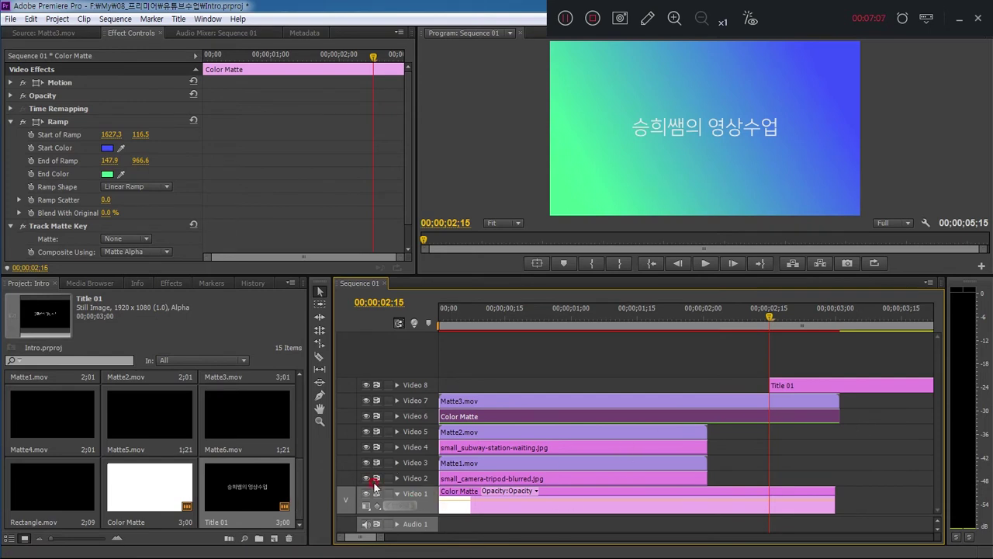
click(779, 385)
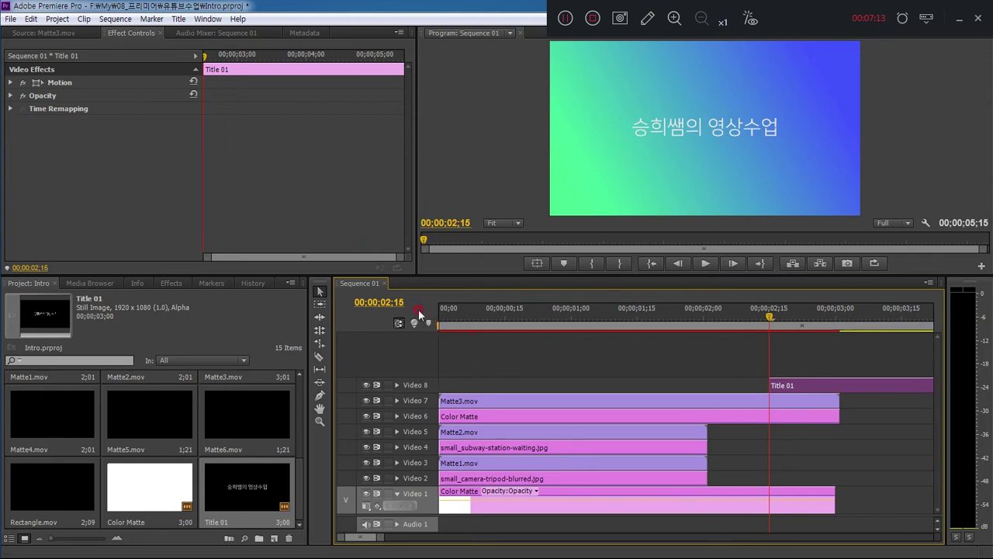
click(393, 305)
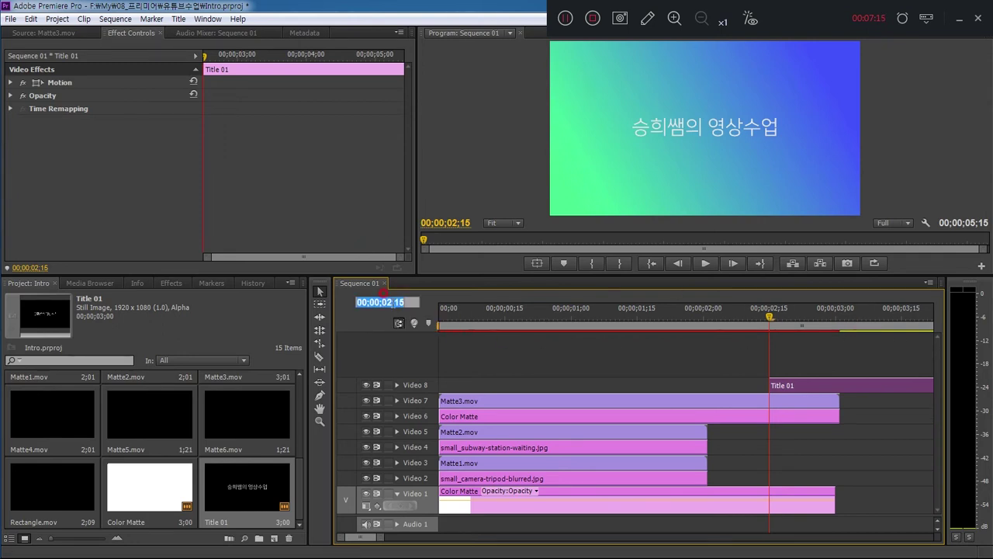
text(220)
key(Return)
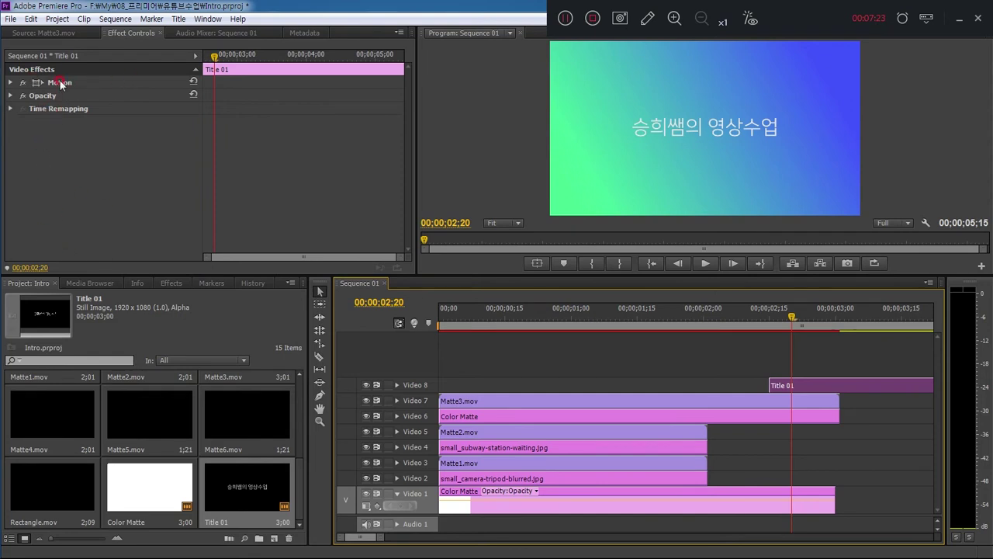
Keyframe Title 01's Scale at 2;20 and set Scale to 600 at about 2;15.
click(59, 82)
click(10, 83)
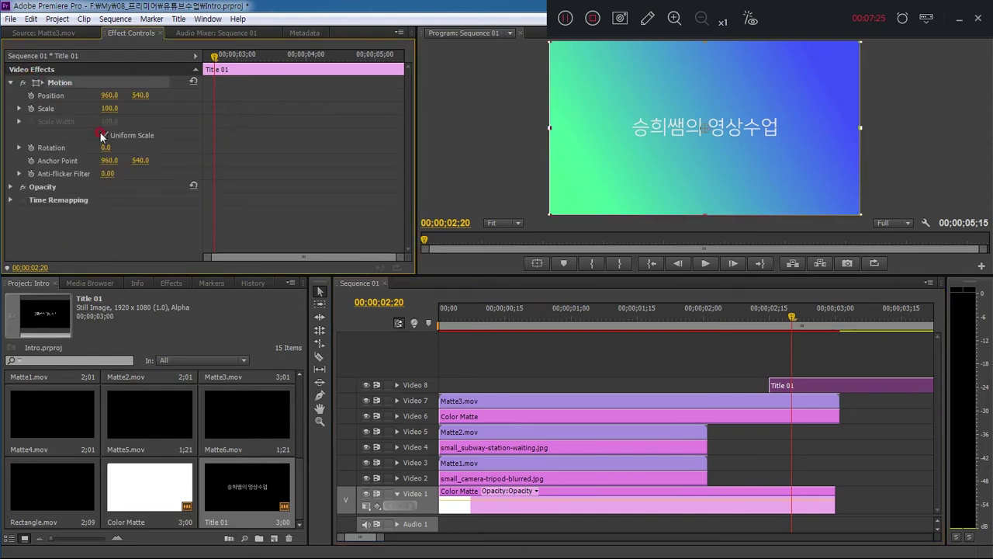
click(32, 110)
drag(213, 58, 190, 62)
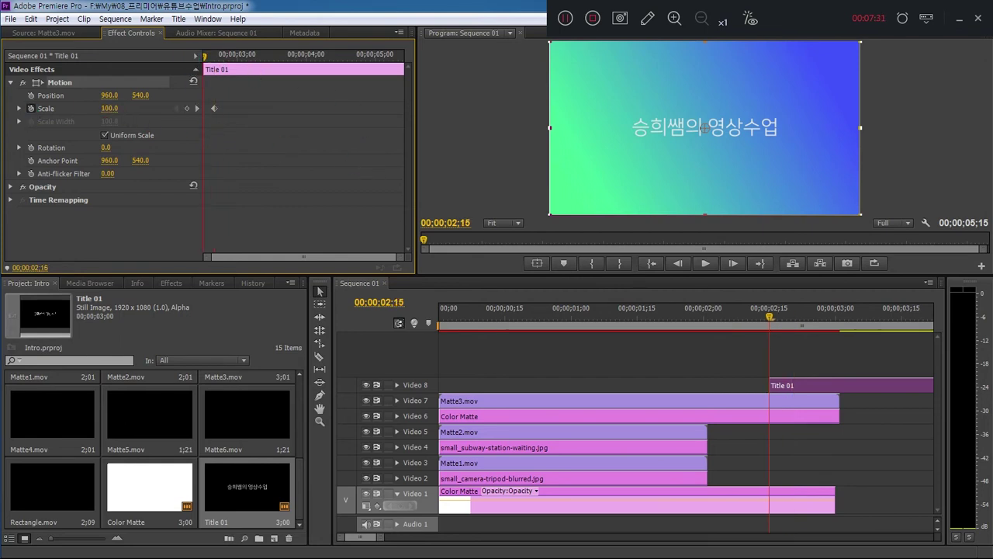
text(600)
key(Return)
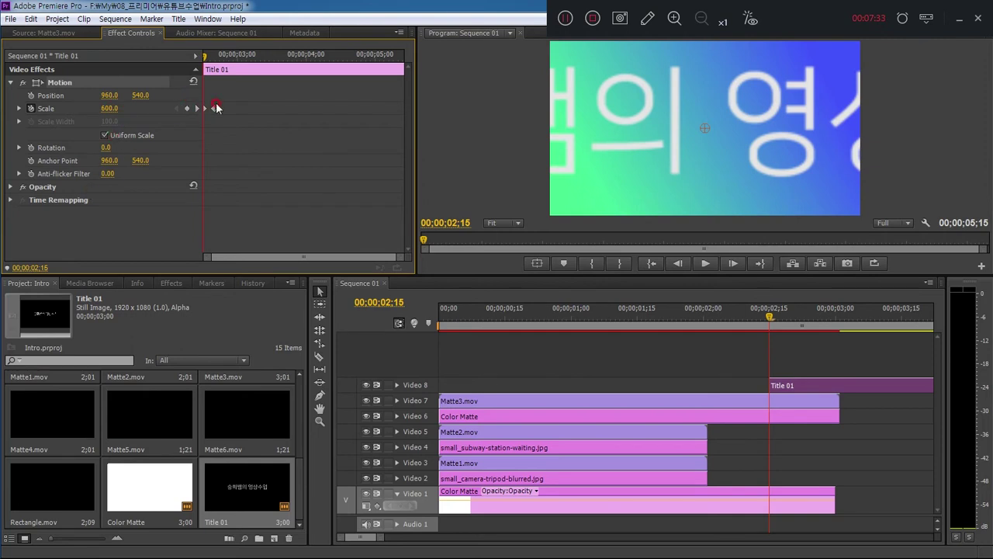
Ease in the Scale keyframe and steepen its velocity curve so the zoom slows near the end.
key(=)
key(=)
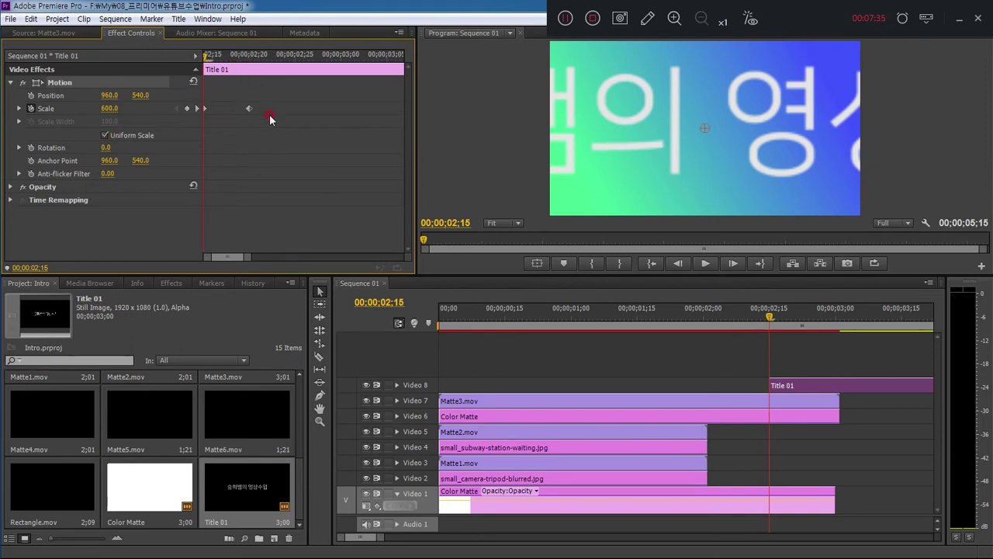
right_click(248, 111)
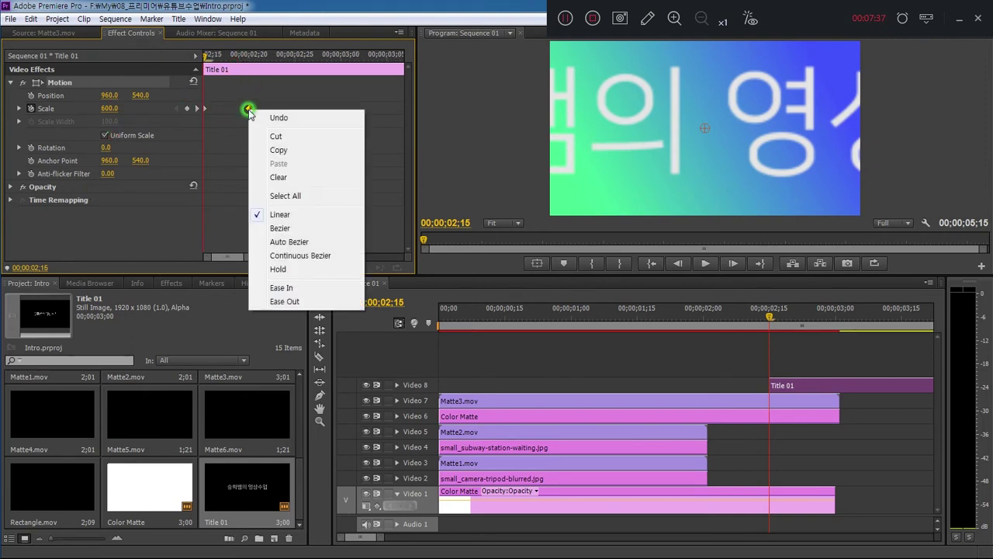
click(281, 287)
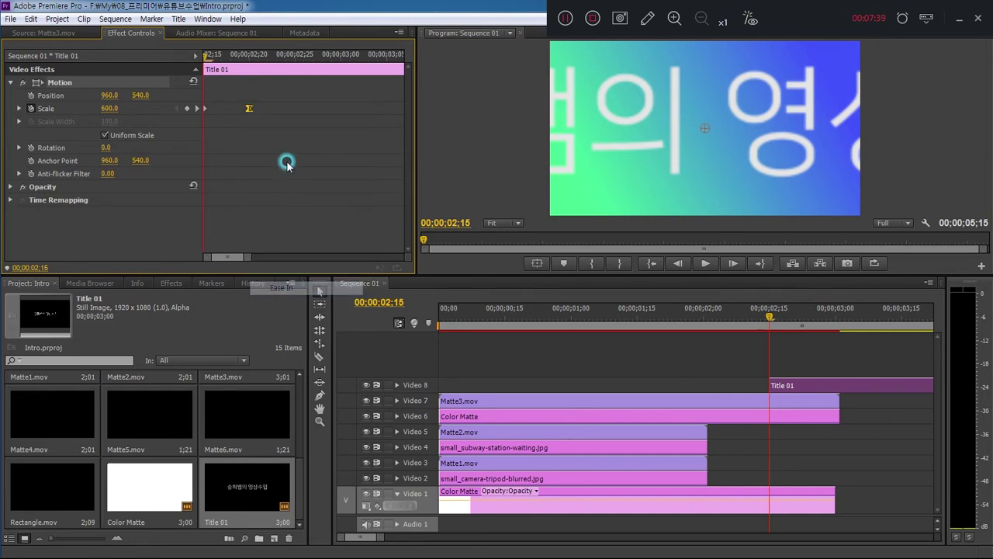
click(19, 108)
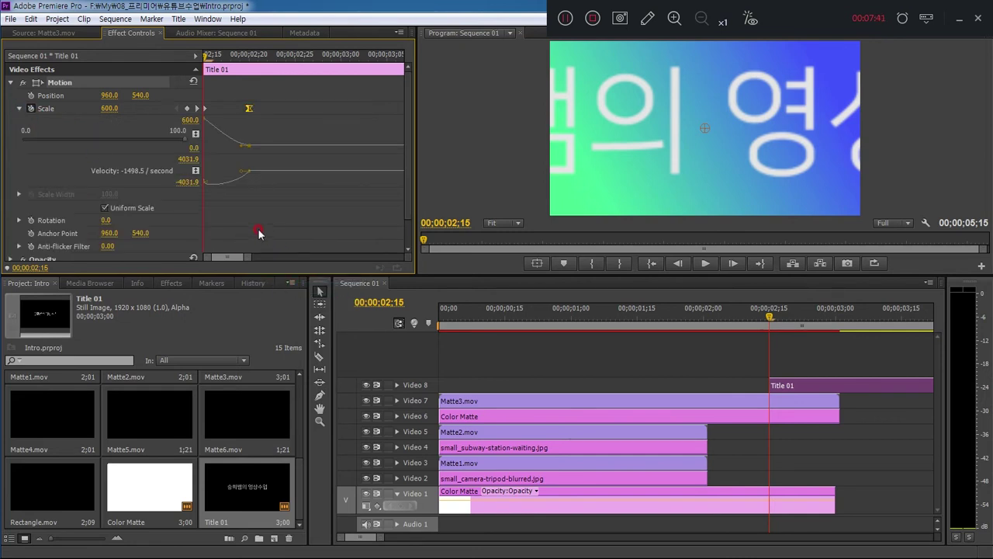
click(232, 196)
drag(243, 175, 227, 175)
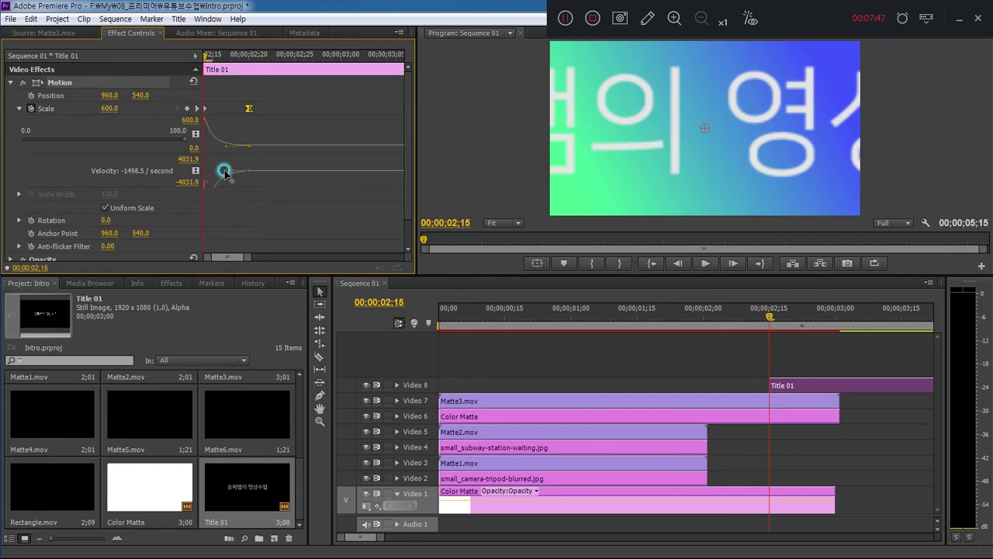
Scrub to preview the title zoom at 2;18, 3;01 and 2;17.
mouse_move(206, 58)
mouse_down()
mouse_move(241, 66)
mouse_move(188, 66)
mouse_move(241, 71)
mouse_move(204, 67)
mouse_up()
drag(769, 316, 840, 397)
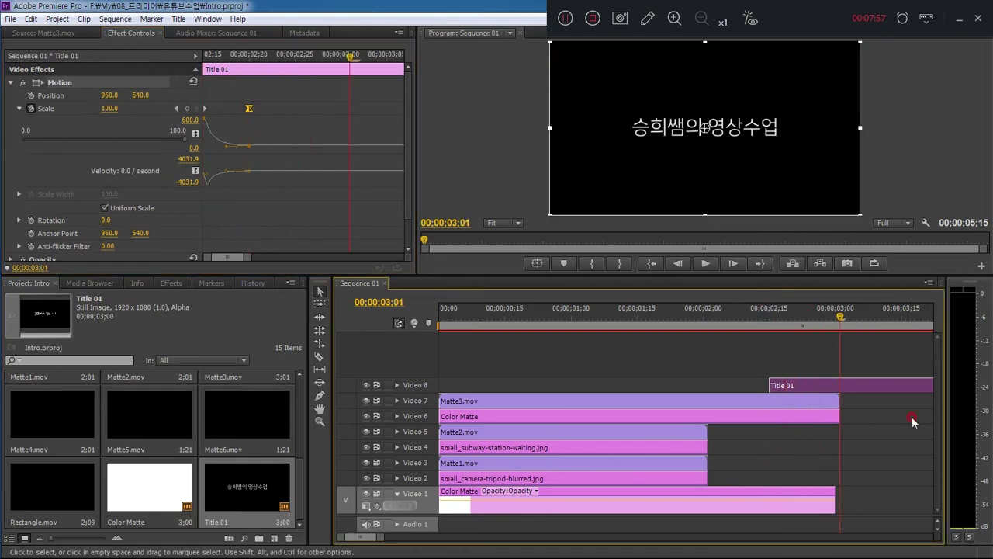
drag(842, 324, 779, 331)
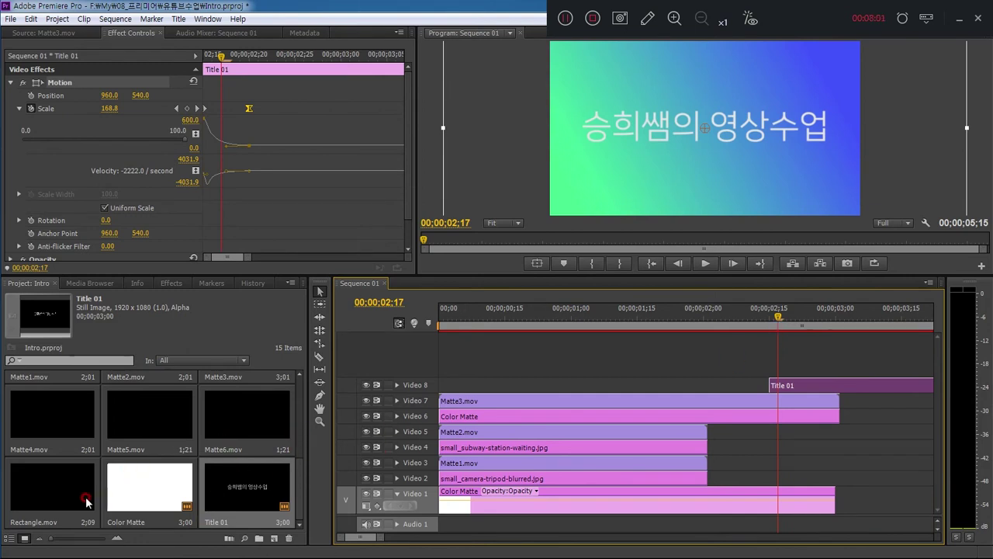
Place Rectangle.mov on a new Video 9 track starting at 00;00;02;20, then preview the boxed title.
click(52, 501)
drag(51, 500, 801, 370)
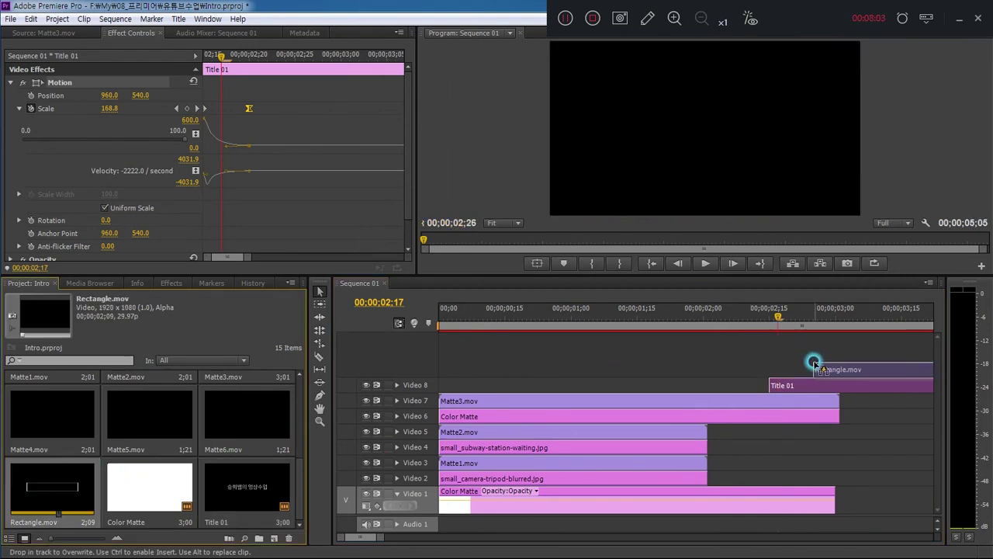
click(783, 321)
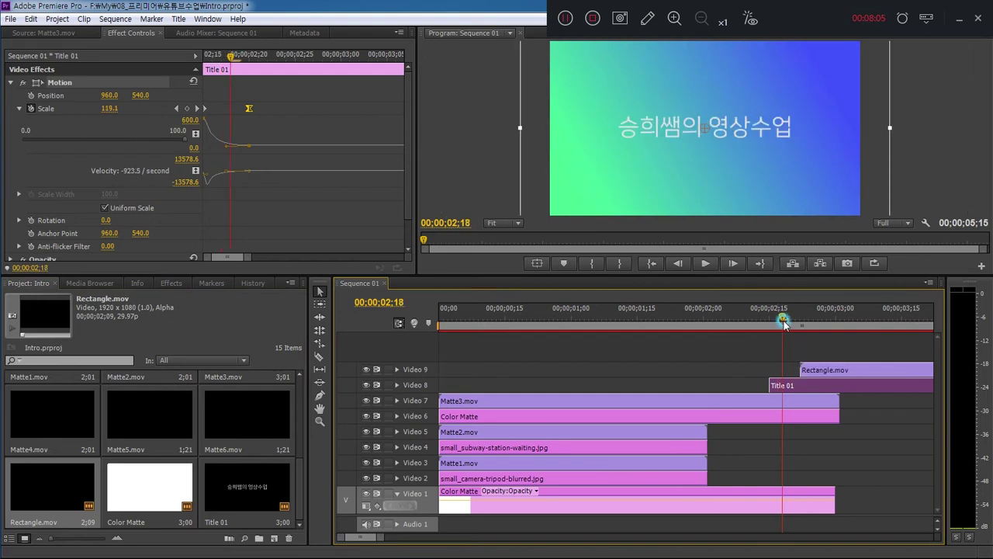
drag(783, 324, 791, 322)
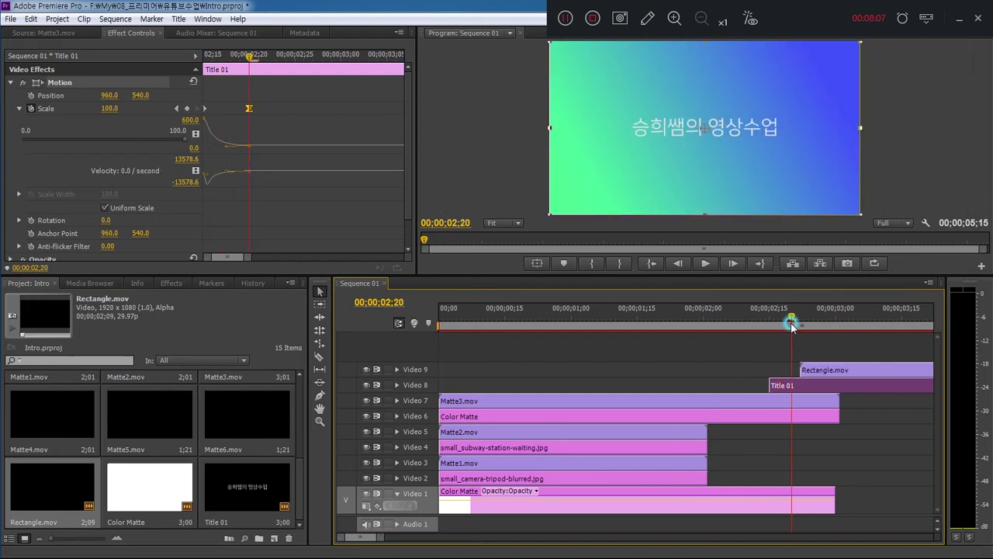
click(805, 368)
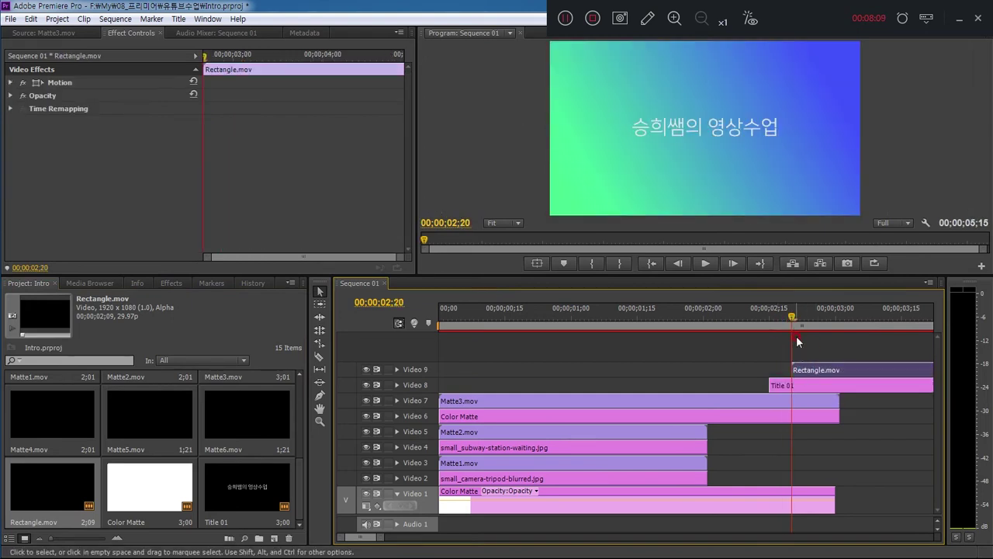
scroll(797, 341, down, 2)
scroll(759, 342, down, 2)
scroll(758, 342, up, 2)
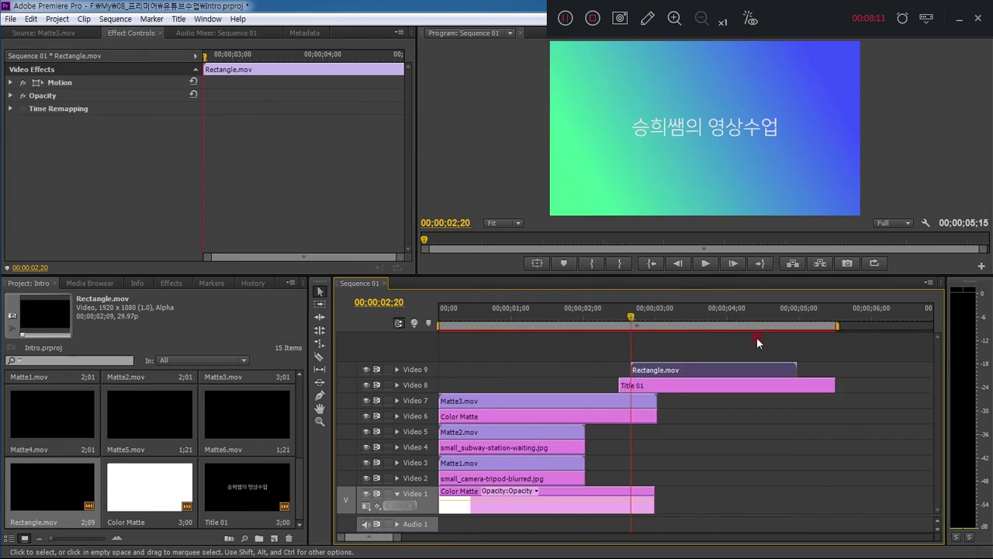
drag(631, 321, 797, 324)
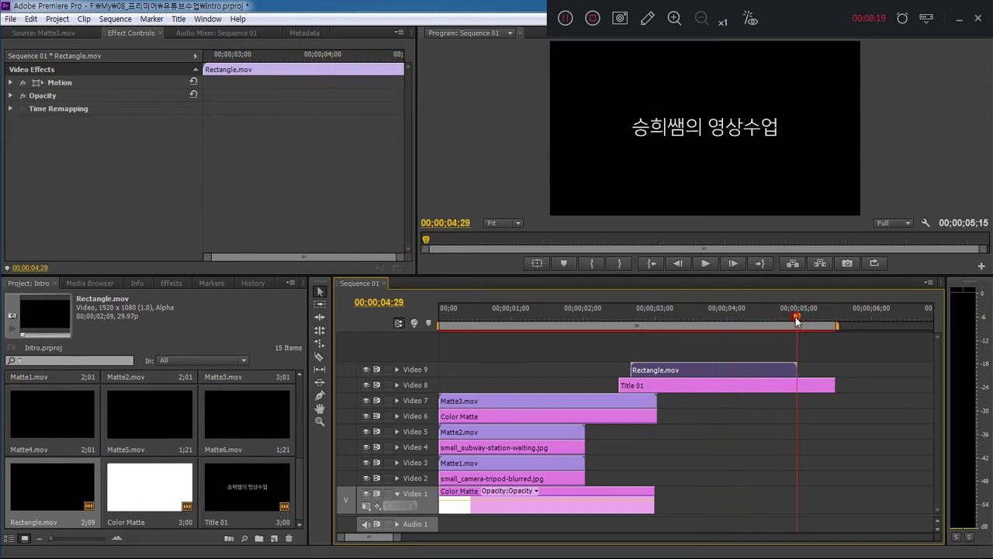
Trim Title 01 and extend the Video 6 Color Matte to end at 4;29, then preview from the start.
drag(838, 379, 796, 380)
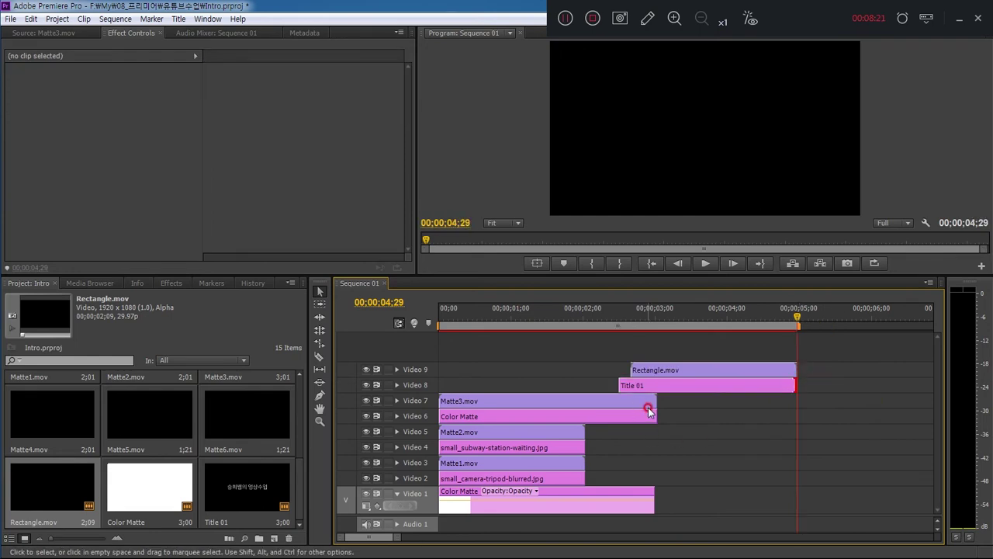
drag(651, 417, 795, 417)
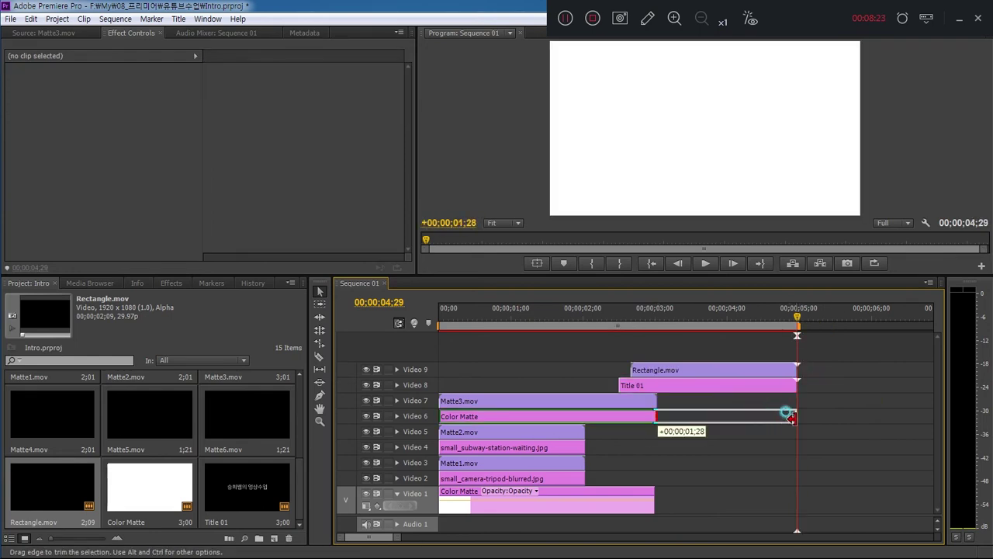
click(686, 326)
drag(685, 326, 439, 326)
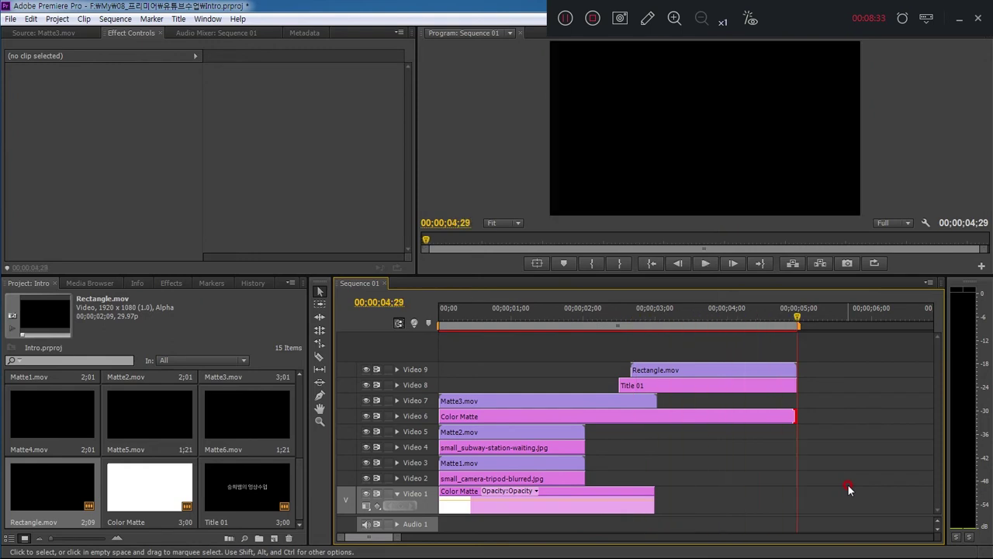
click(468, 309)
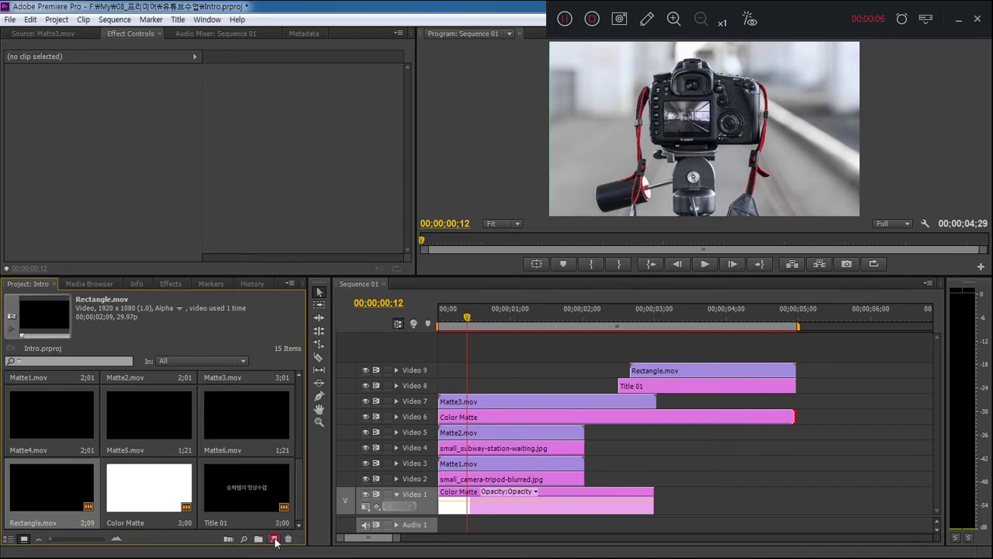
Create a new sequence, Sequence 02, in the project.
click(273, 538)
click(299, 401)
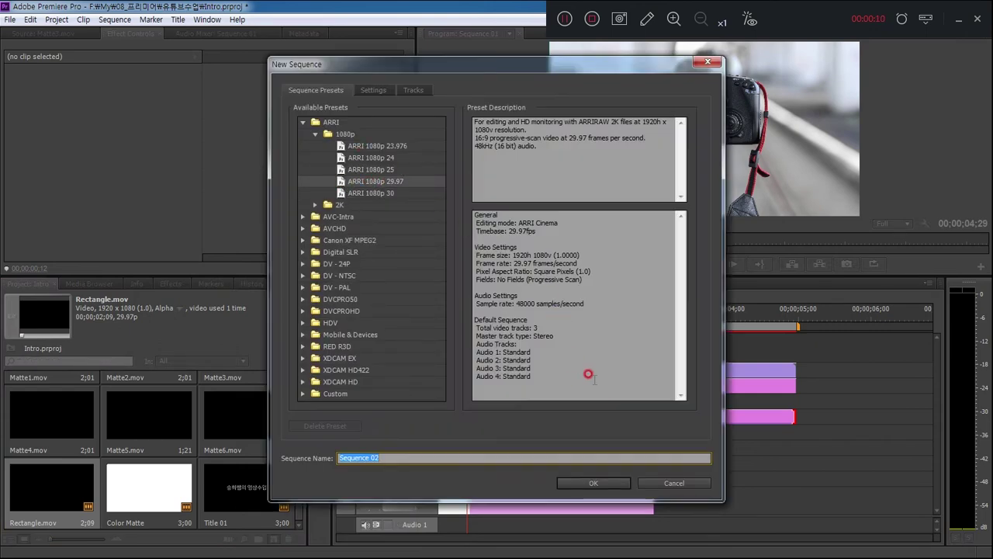
click(593, 483)
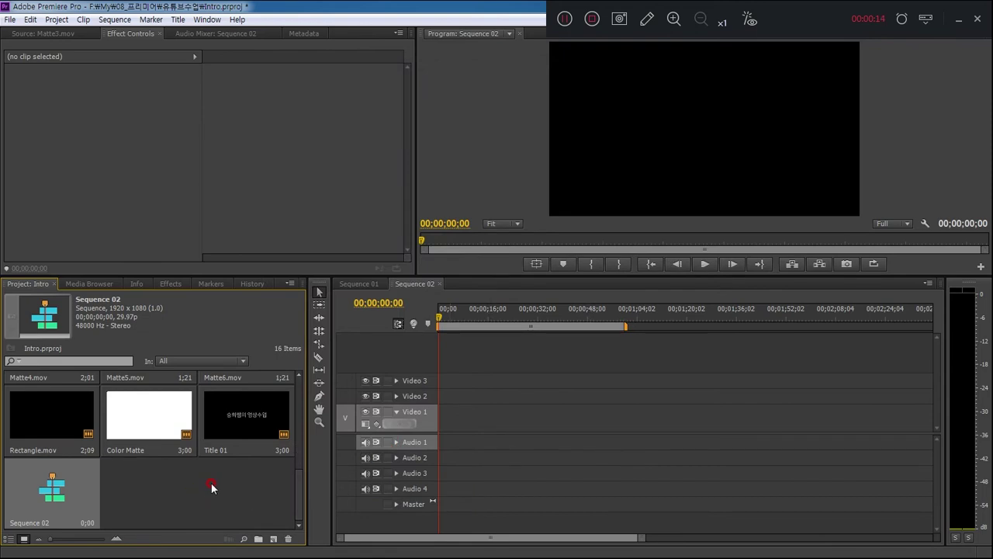
Select the gradient Color Matte on Video 1 of Sequence 01, then switch to the Sequence 02 timeline.
click(356, 284)
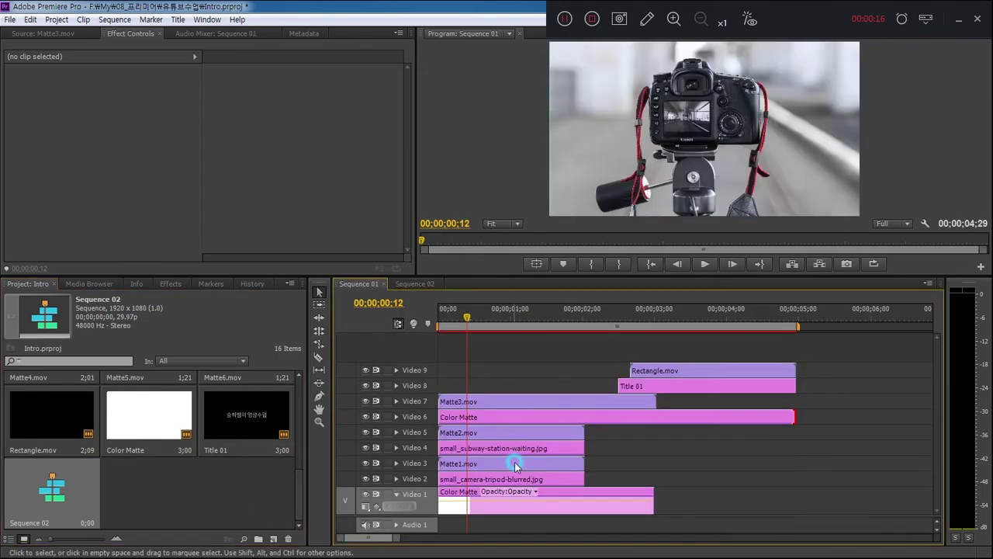
click(488, 496)
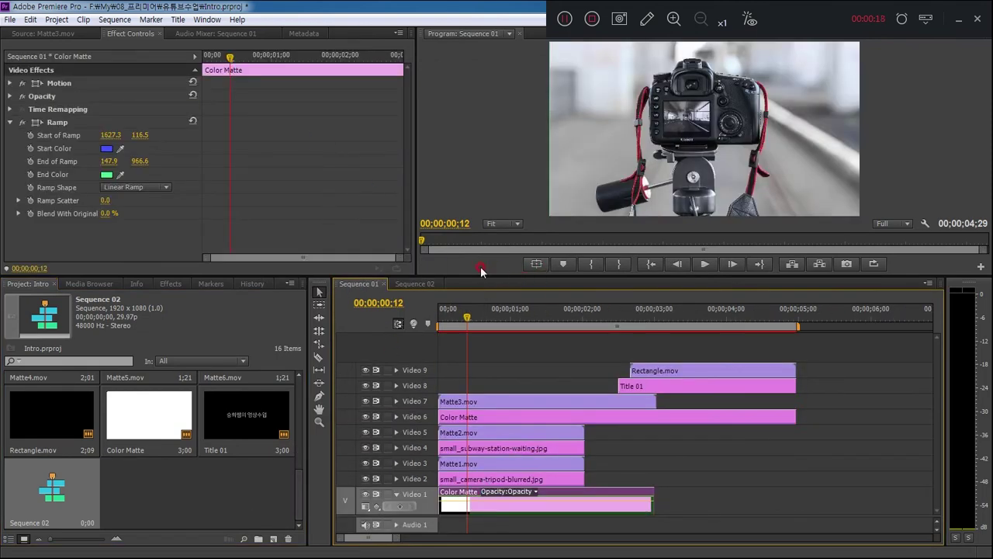
click(498, 506)
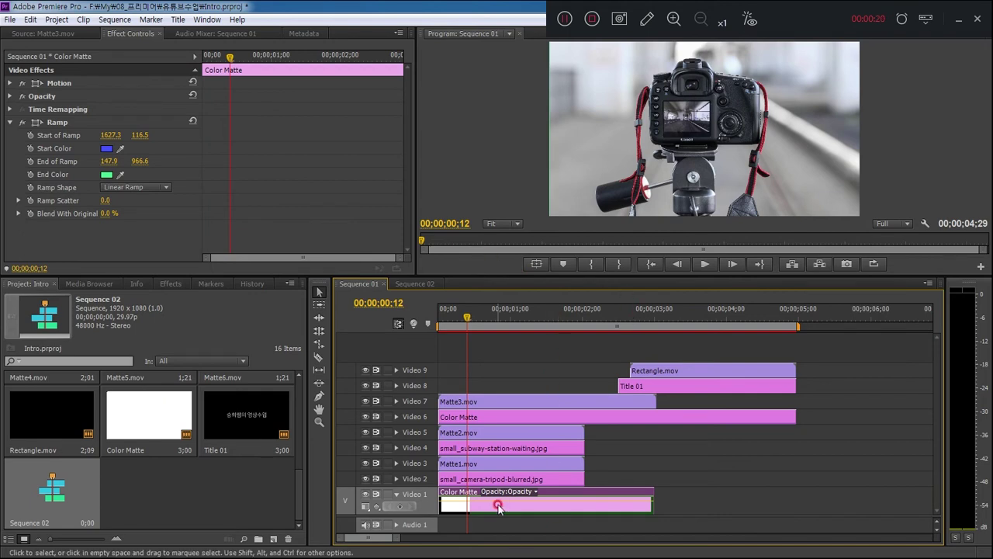
click(491, 489)
click(429, 494)
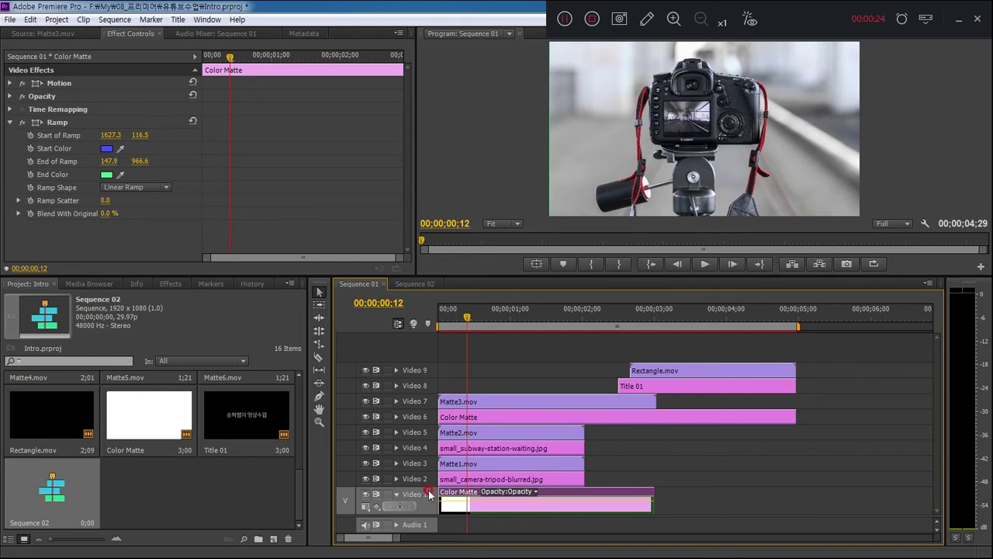
click(454, 256)
click(425, 284)
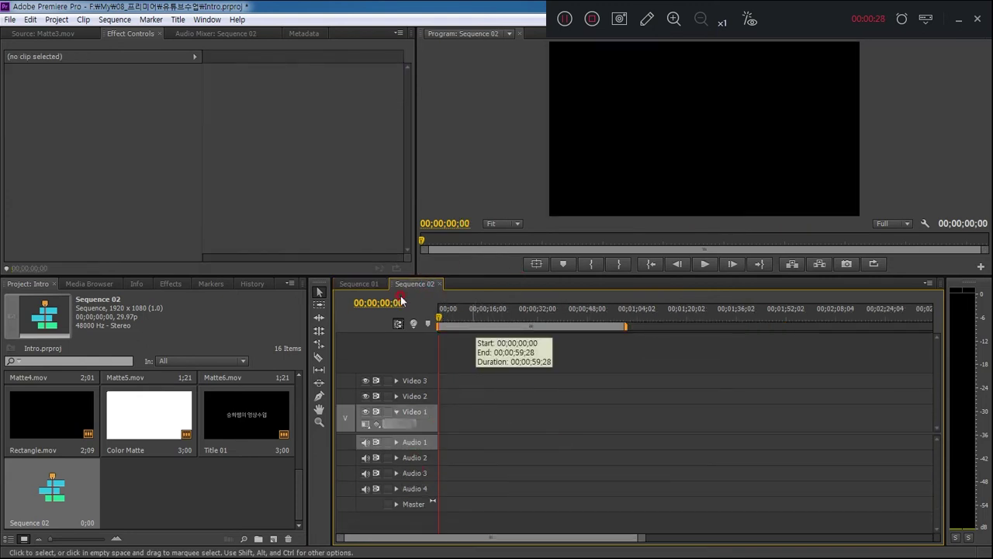
Paste the gradient Color Matte into Sequence 02 and fit the whole sequence in the timeline view.
click(466, 384)
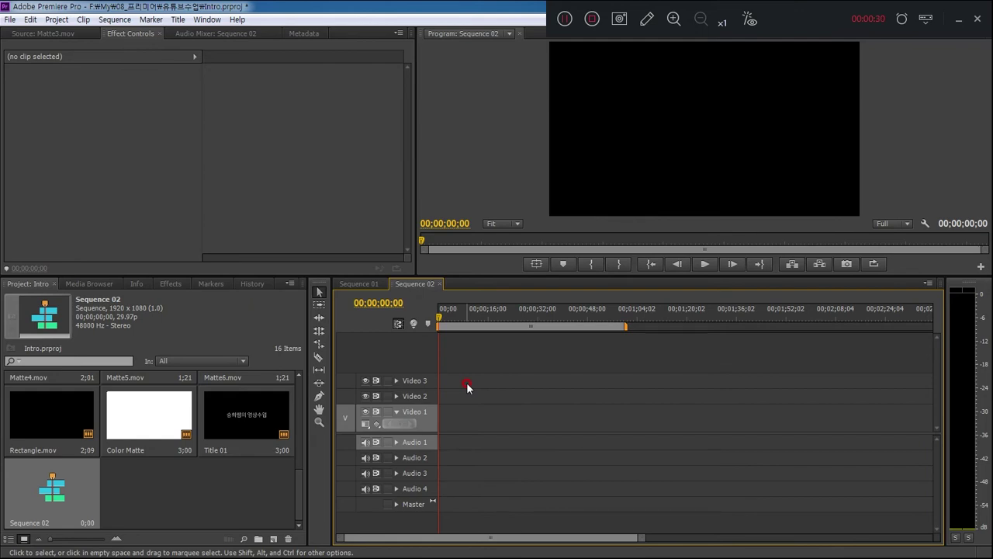
key(ctrl+v)
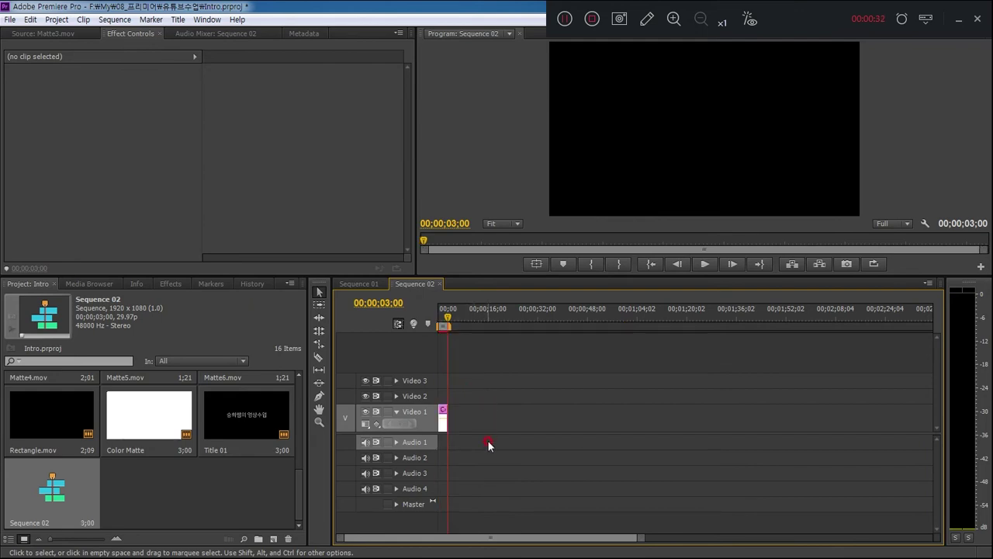
key(backslash)
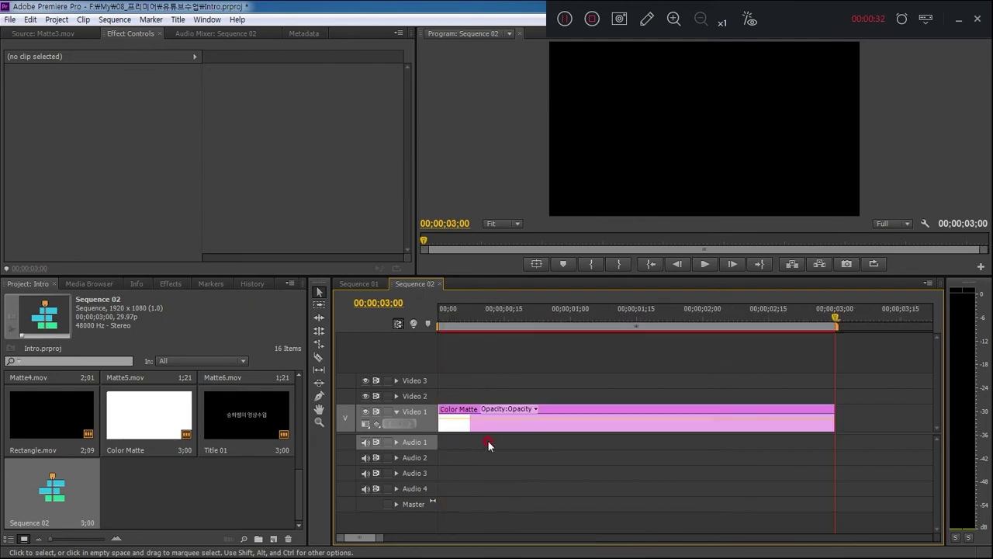
click(487, 316)
click(752, 154)
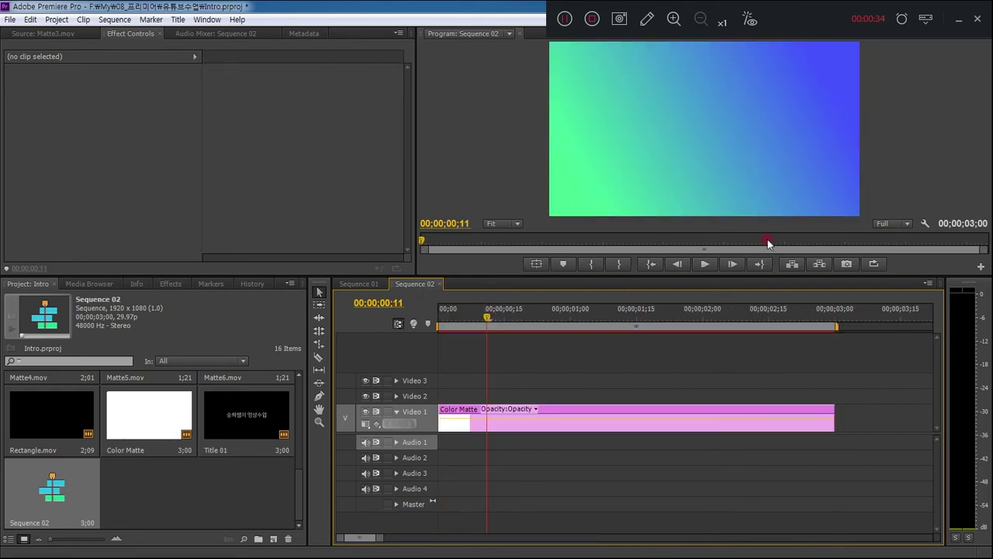
drag(439, 276, 432, 323)
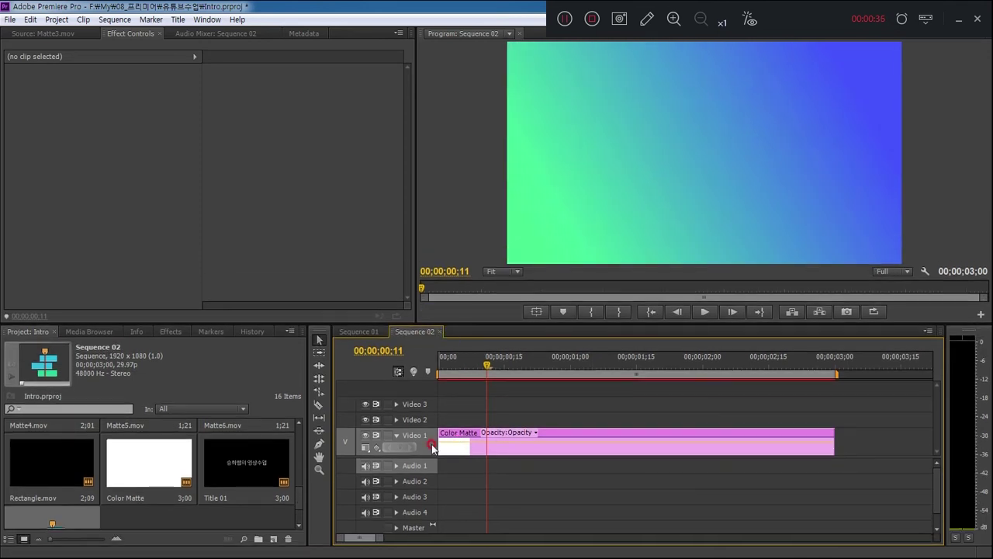
drag(426, 452, 426, 482)
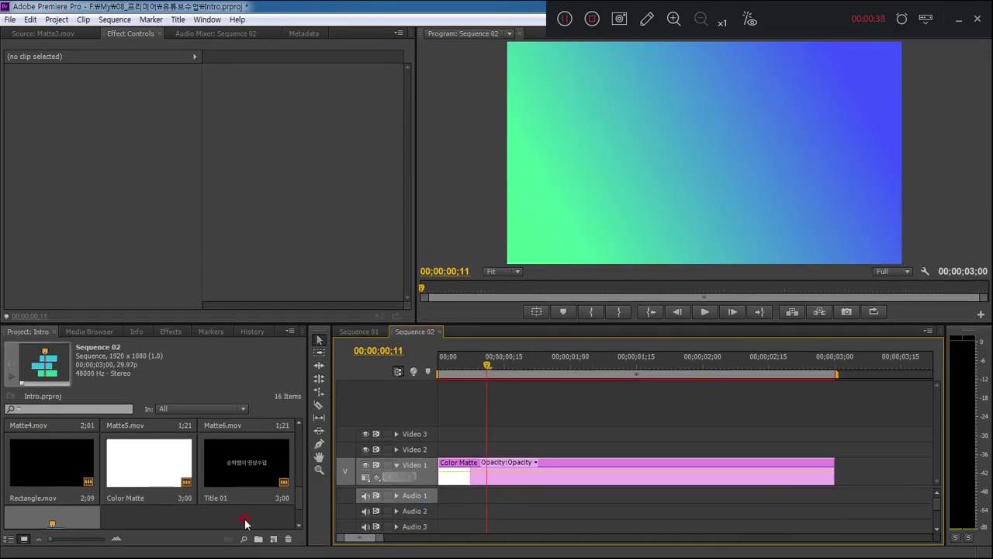
Preview Matte4.mov in the Source monitor and place it on Video 2 above the gradient.
click(245, 524)
click(295, 373)
drag(316, 321, 313, 273)
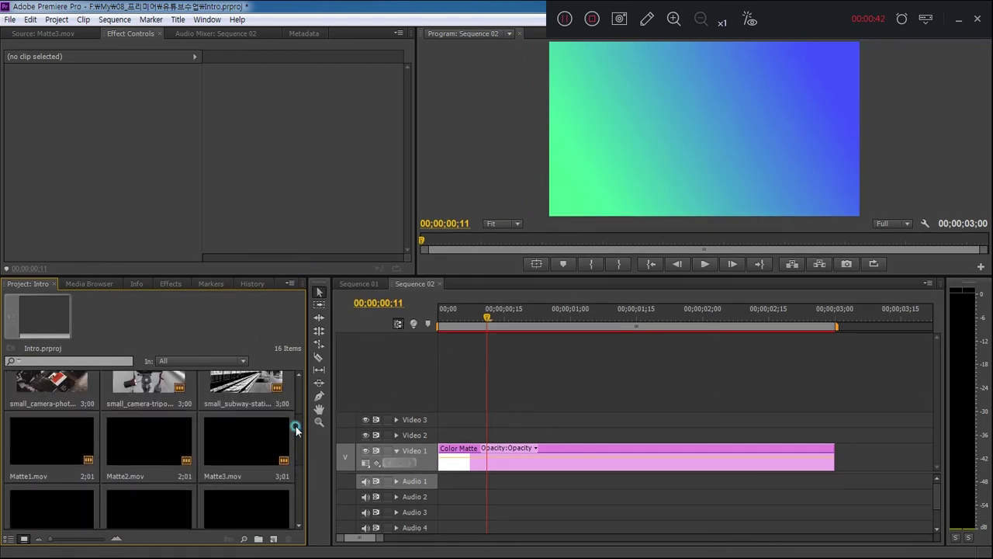
drag(300, 484, 296, 443)
double_click(83, 447)
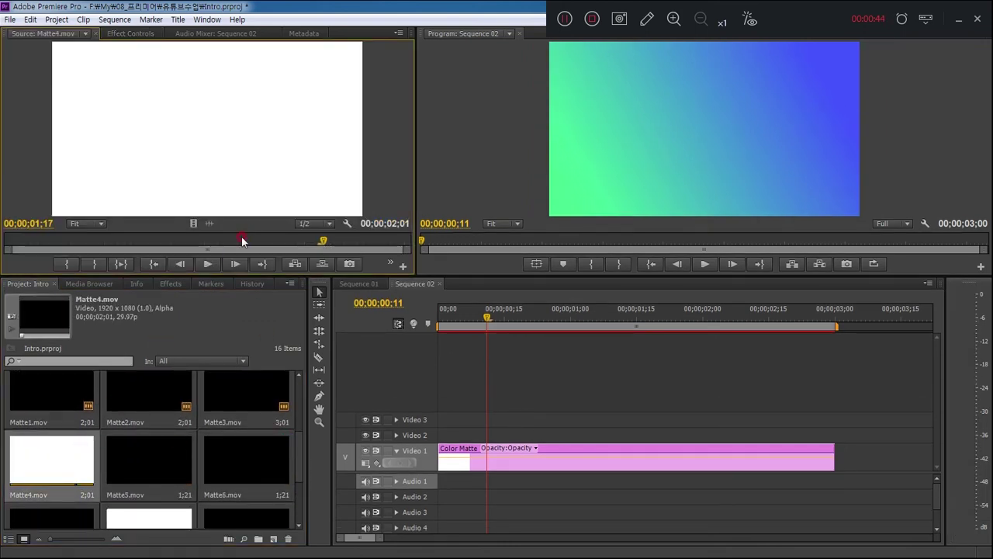
click(310, 241)
drag(322, 243, 35, 241)
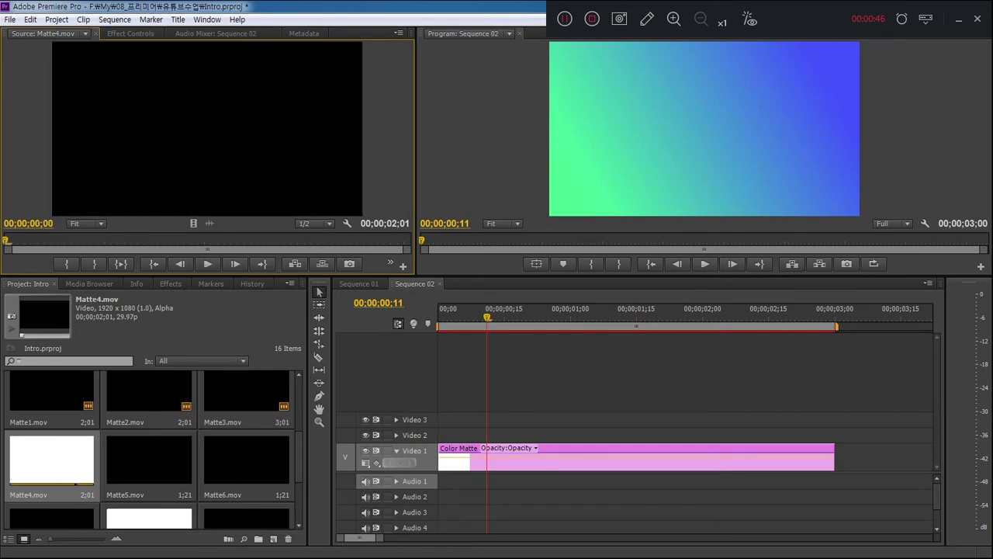
click(207, 265)
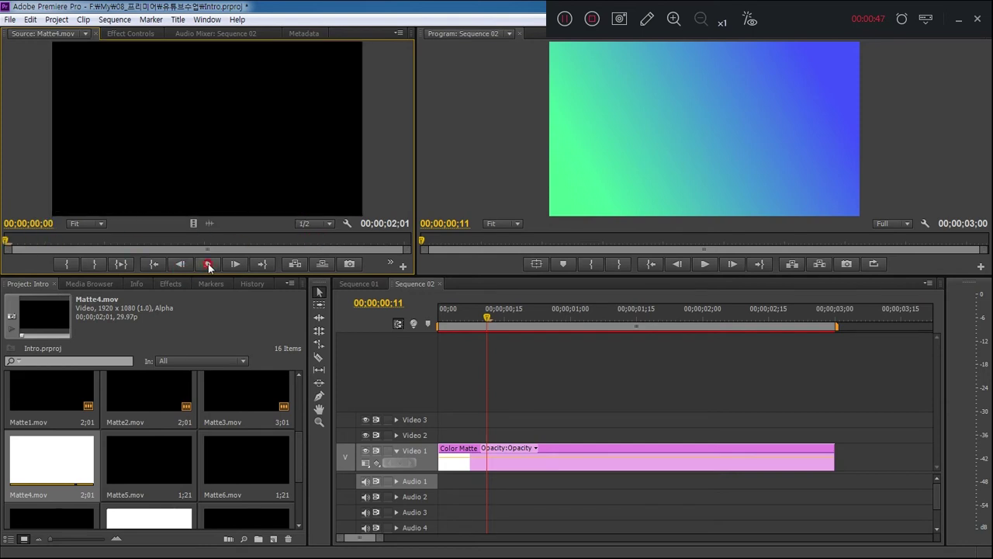
click(223, 304)
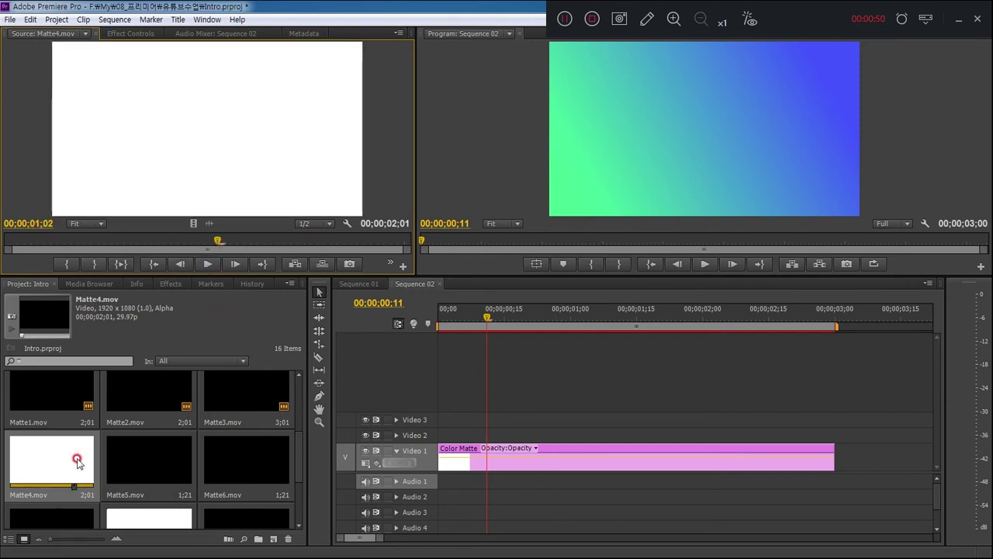
drag(77, 461, 439, 437)
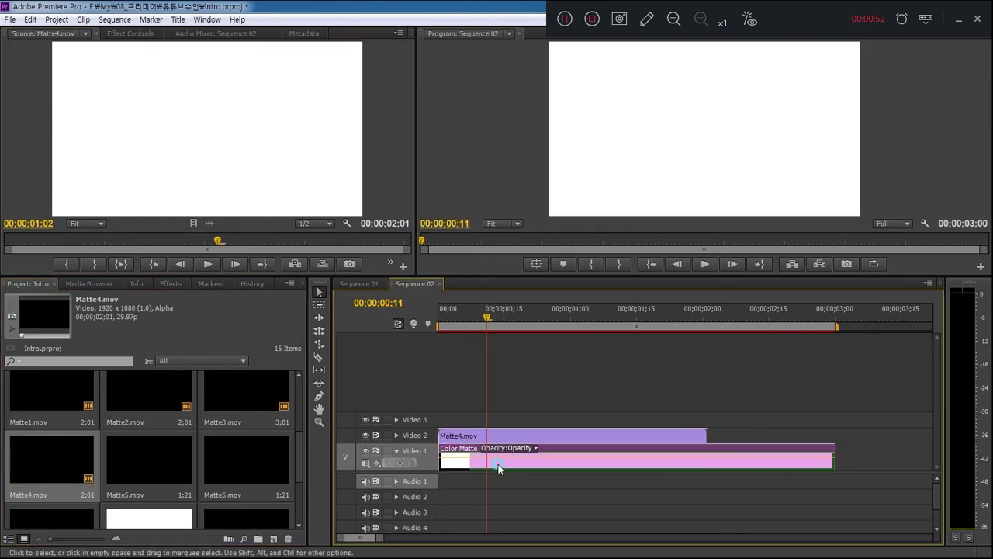
Apply Track Matte Key to Sequence 02's Color Matte with Video 2 as the matte, then scrub the opening.
click(221, 309)
click(170, 284)
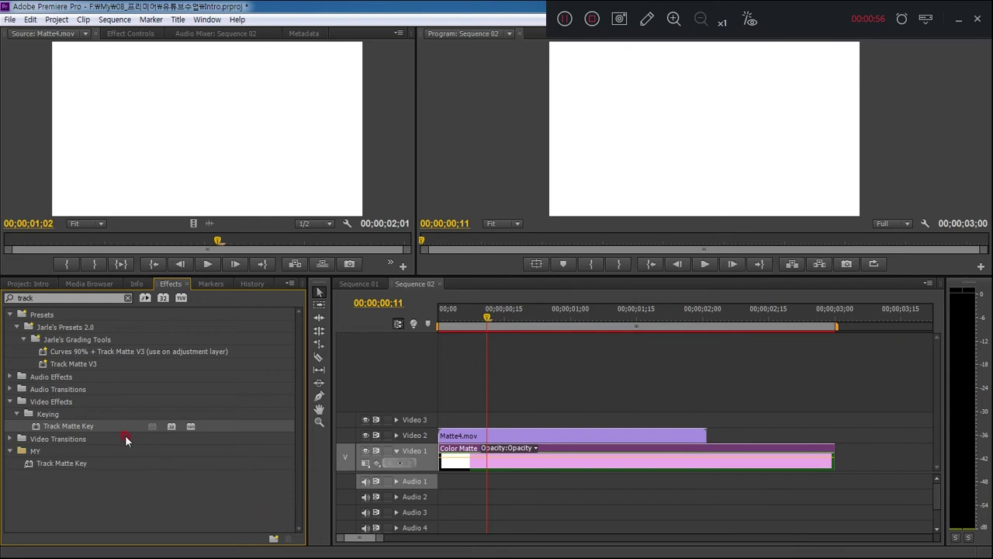
drag(62, 429, 454, 458)
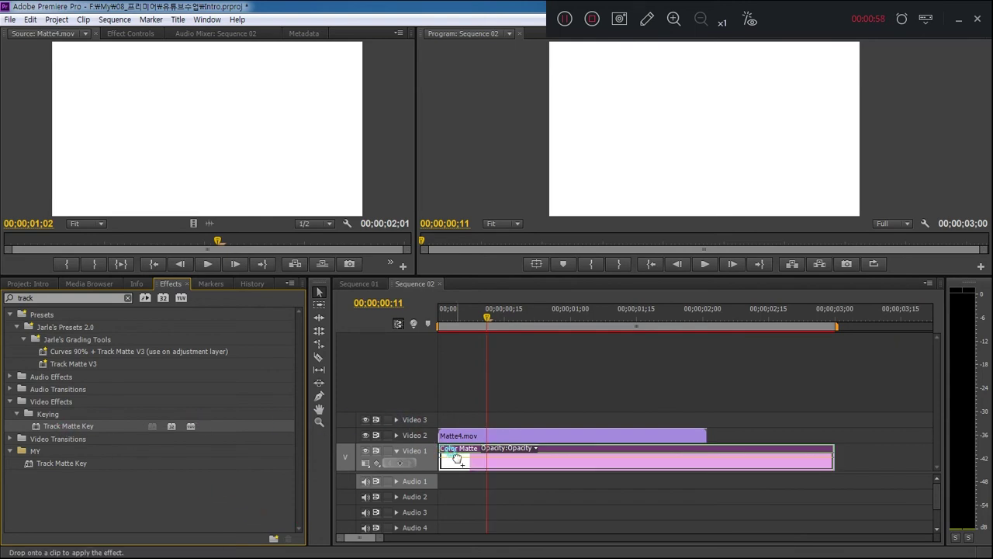
click(114, 39)
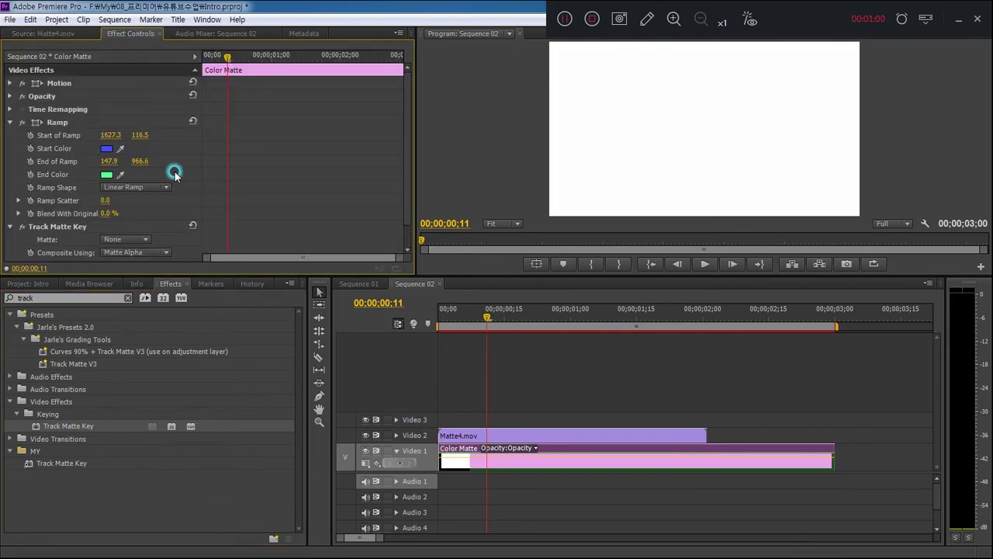
click(140, 241)
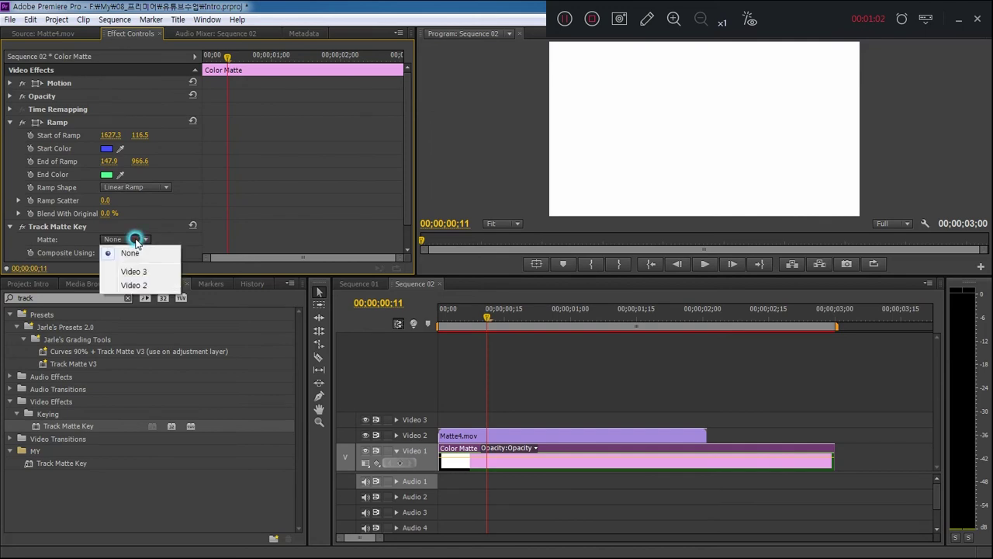
click(137, 285)
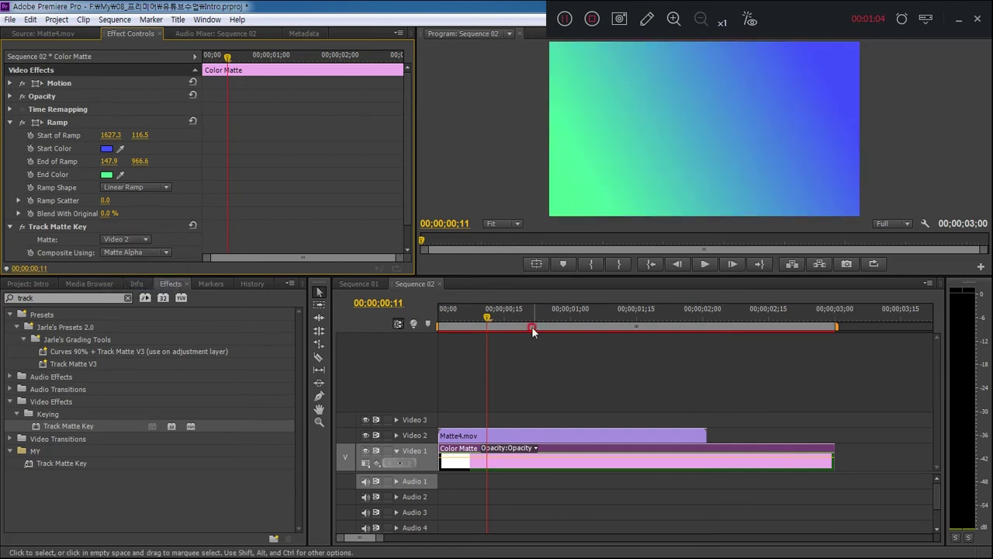
mouse_move(490, 322)
mouse_down()
mouse_move(480, 344)
mouse_move(412, 350)
mouse_move(496, 348)
mouse_move(373, 357)
mouse_up()
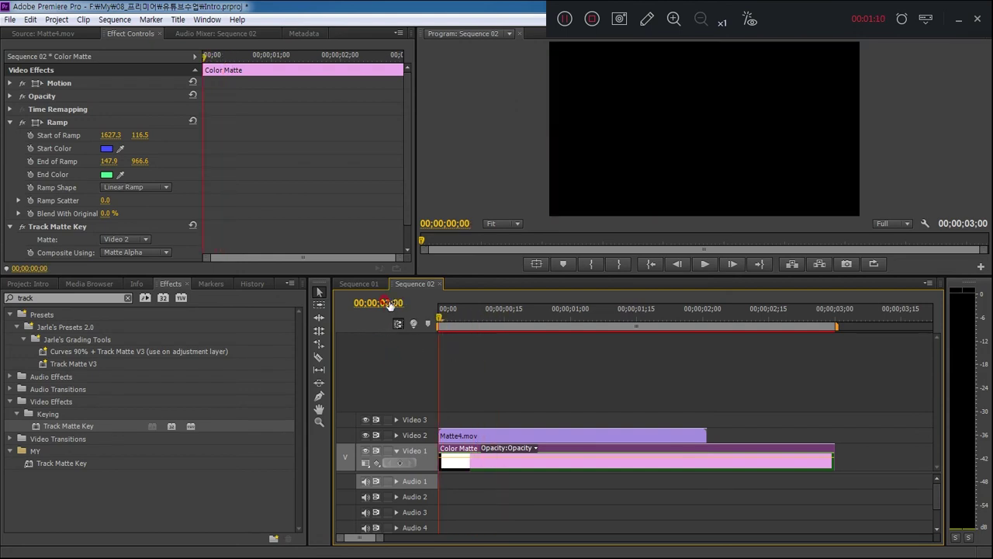
Place small_camera-tripod-blurred.jpg on Video 3 at 00;00;00;10.
drag(389, 304, 475, 354)
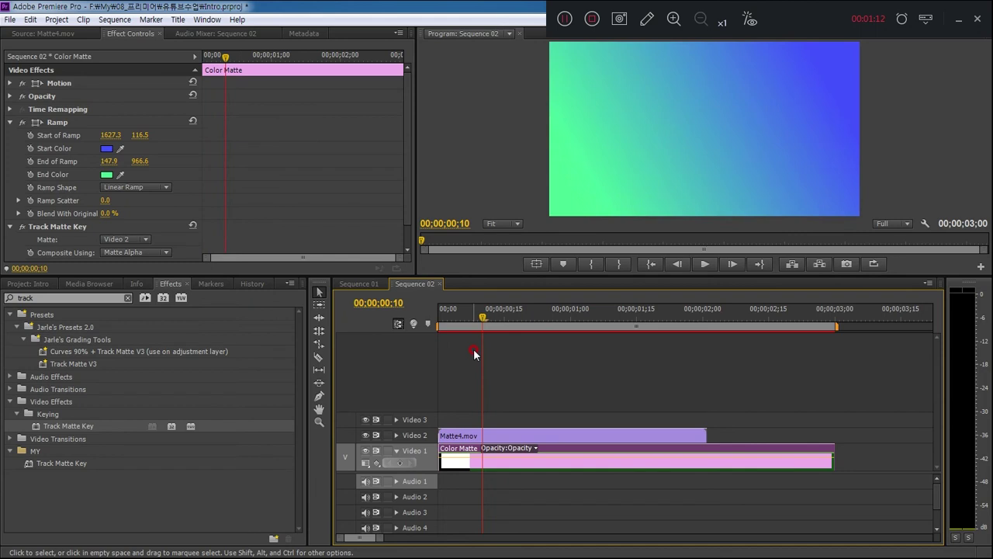
click(548, 464)
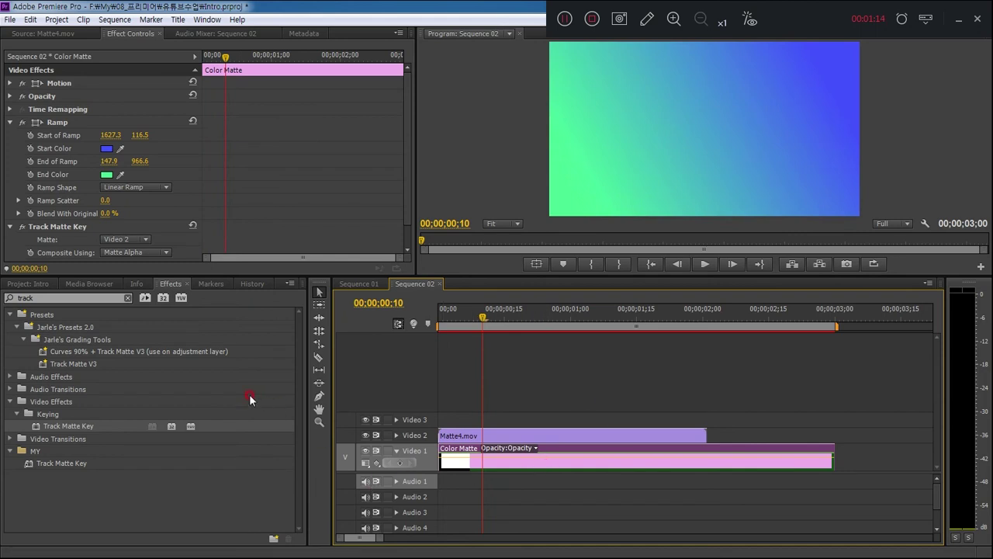
click(39, 284)
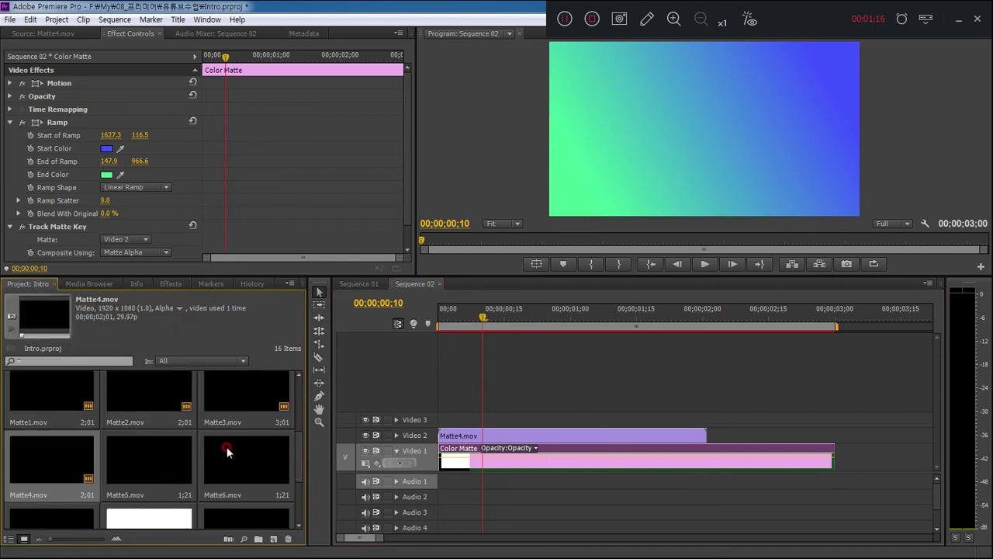
drag(299, 512, 296, 412)
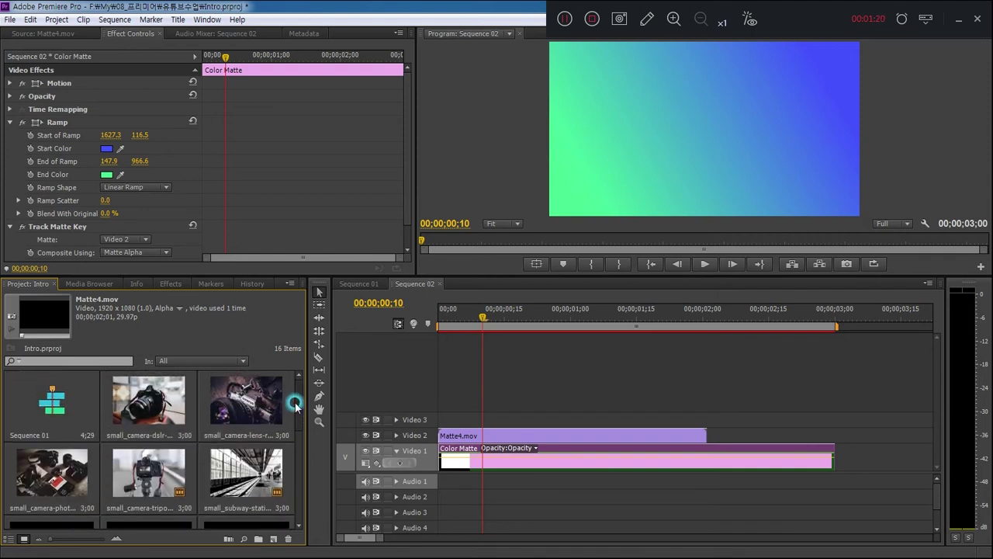
drag(149, 475, 485, 420)
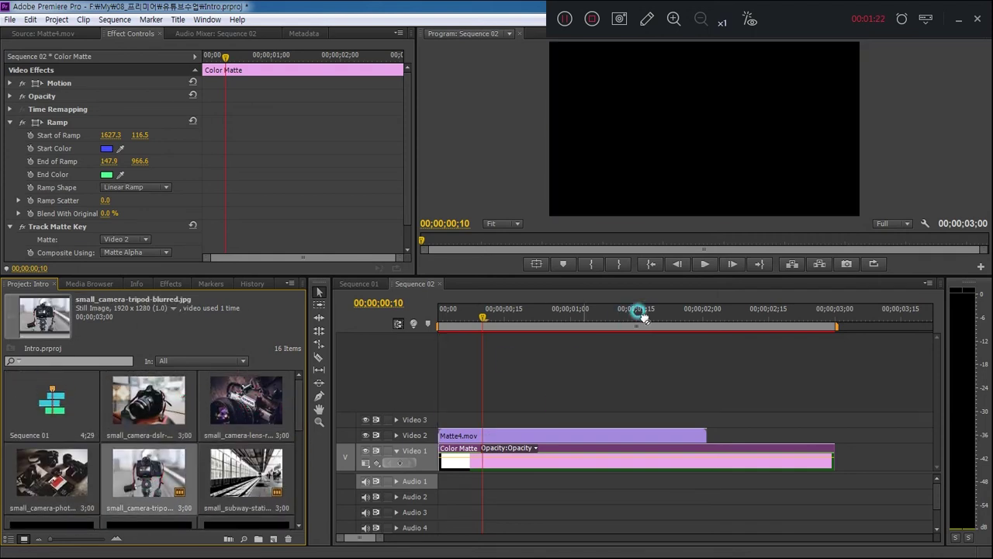
Copy the Matte4.mov clip alone onto a new Video 4 track above the photo.
click(512, 420)
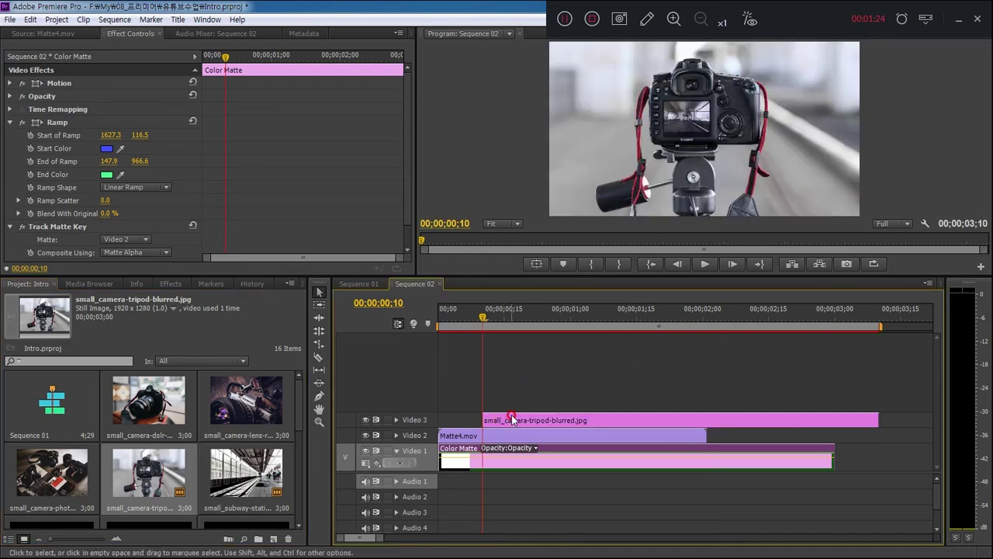
click(455, 437)
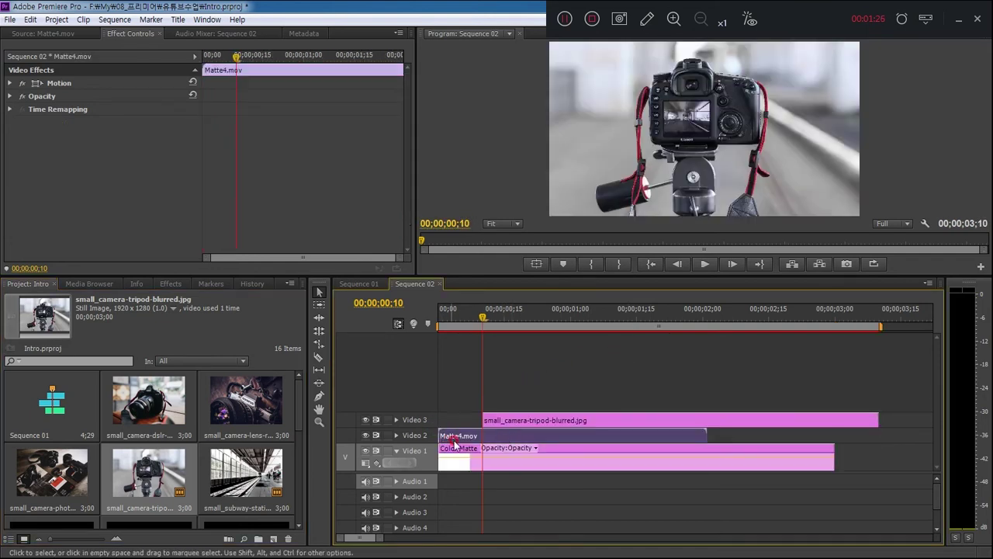
click(505, 420)
alt+click(461, 432)
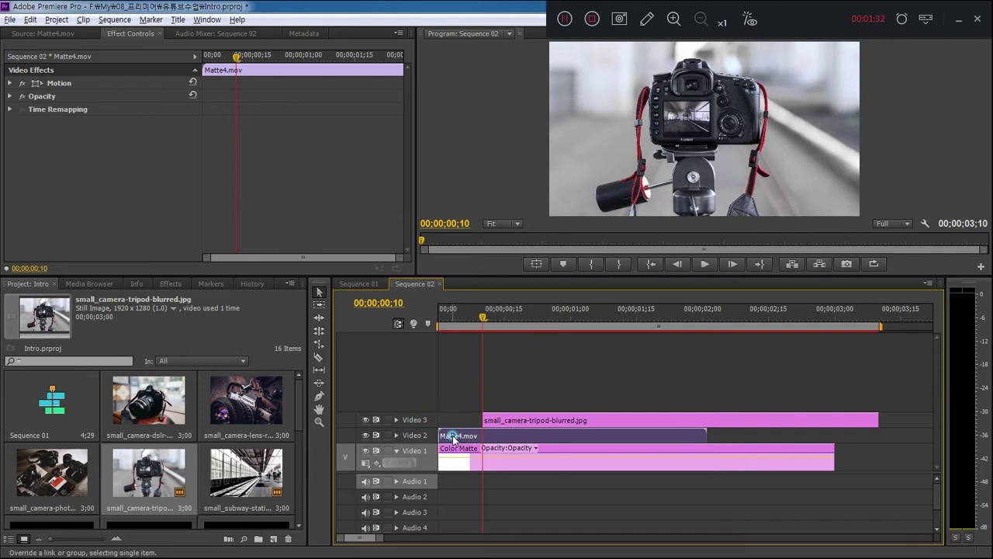
drag(453, 437, 516, 383)
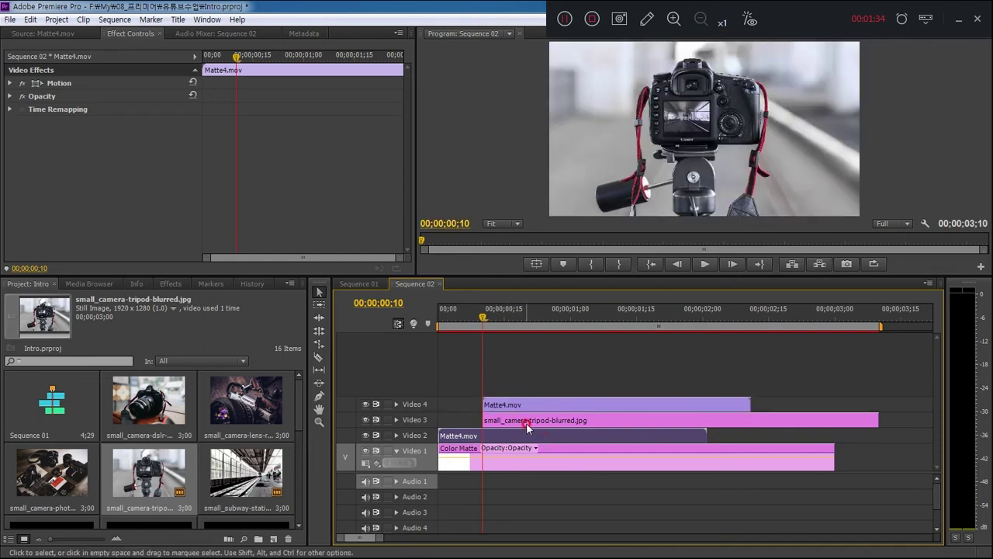
Apply Track Matte Key to the tripod photo with Matte set to Video 4, then preview playback.
click(527, 426)
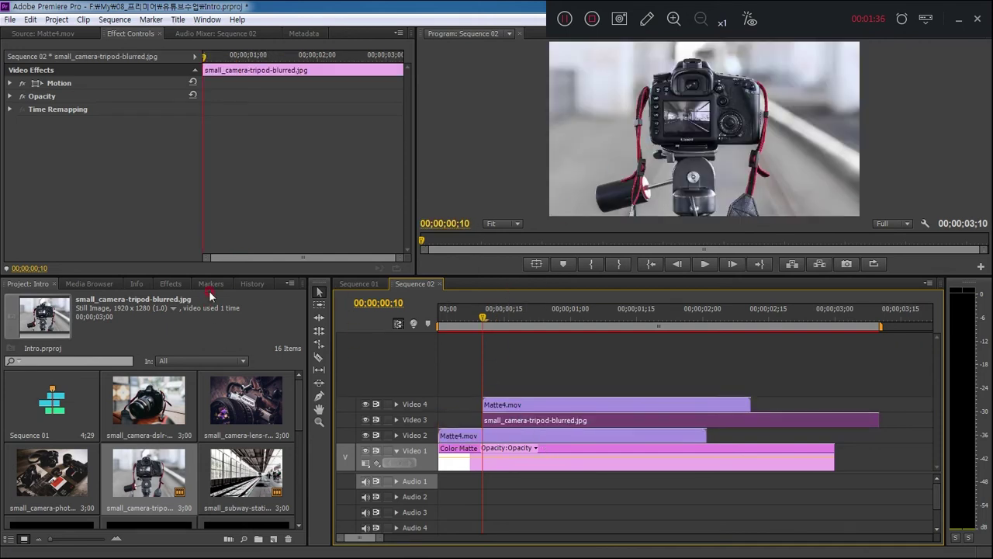
click(170, 284)
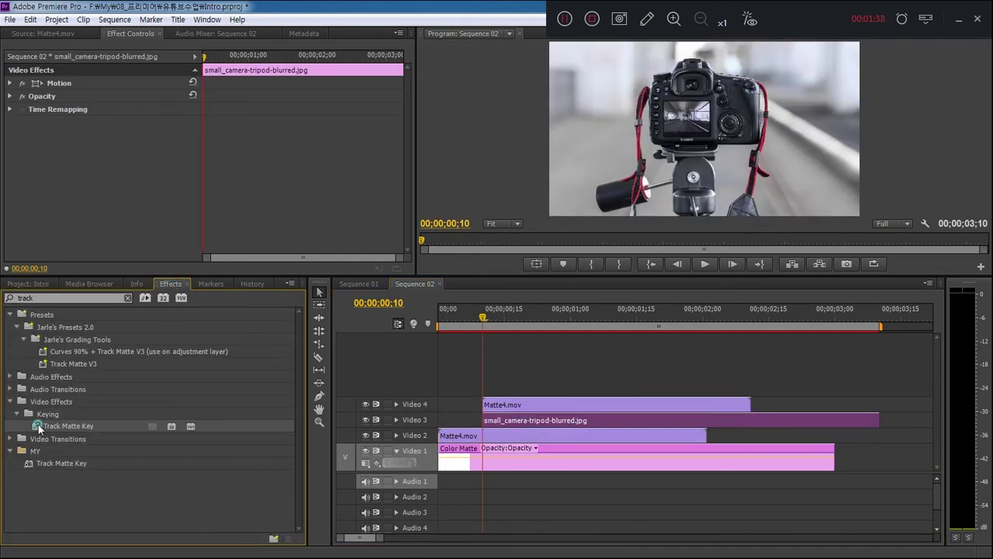
drag(37, 428, 486, 420)
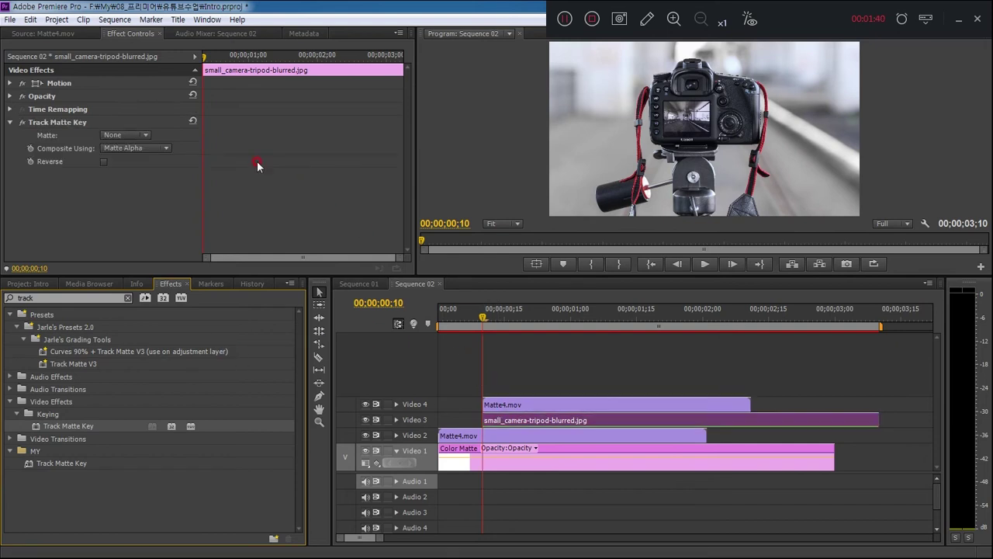
click(117, 138)
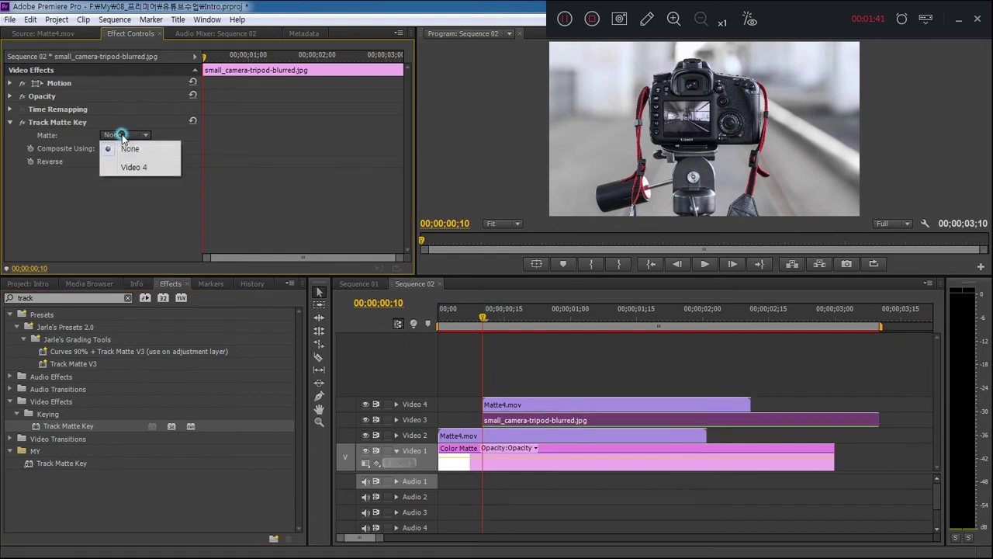
click(144, 170)
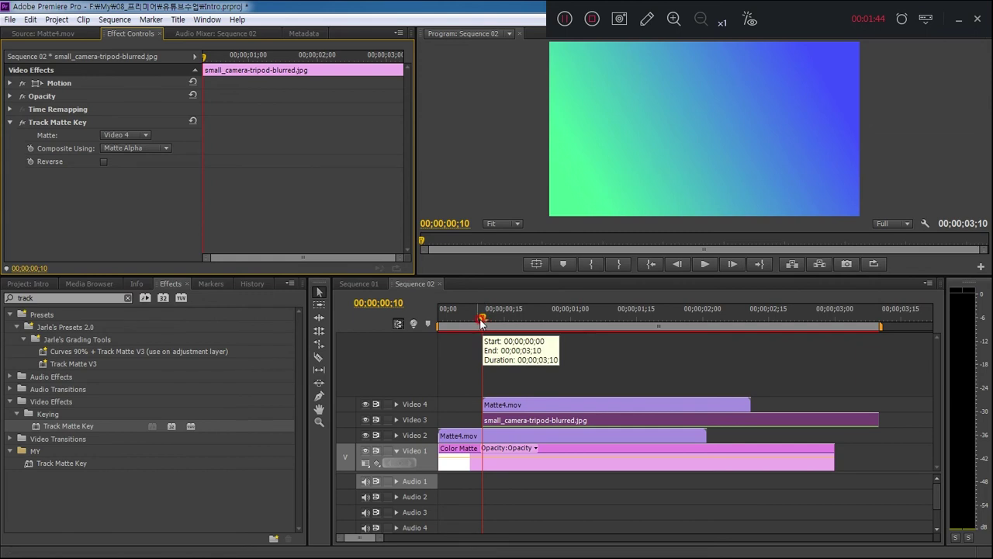
drag(481, 318, 398, 332)
key(space)
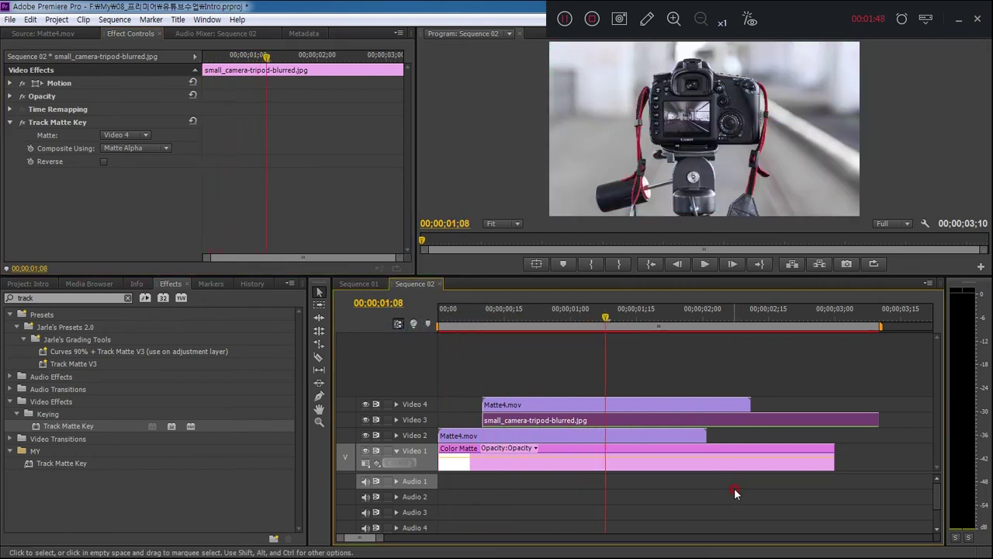
drag(512, 344, 527, 347)
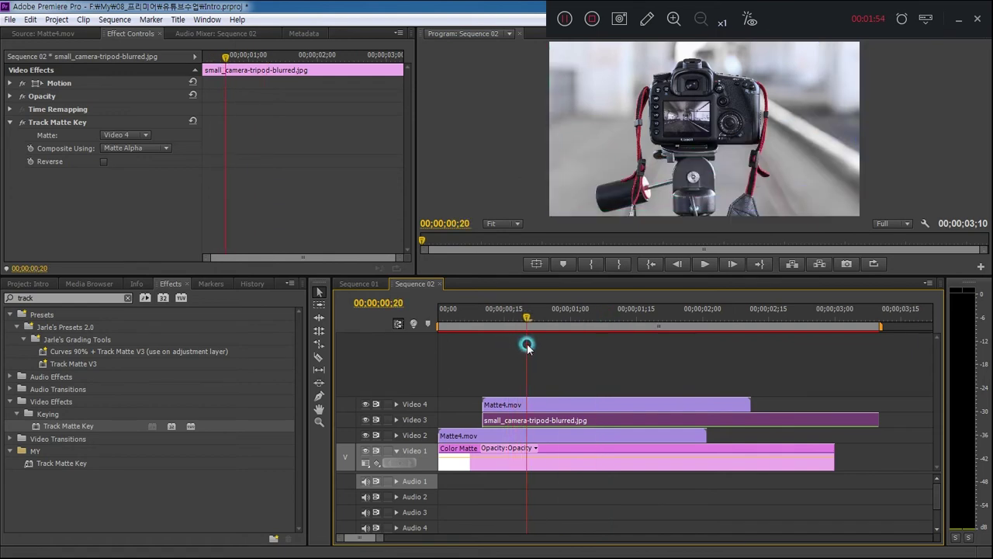
Copy the gradient Color Matte from Video 1 onto a new Video 5 track.
click(496, 450)
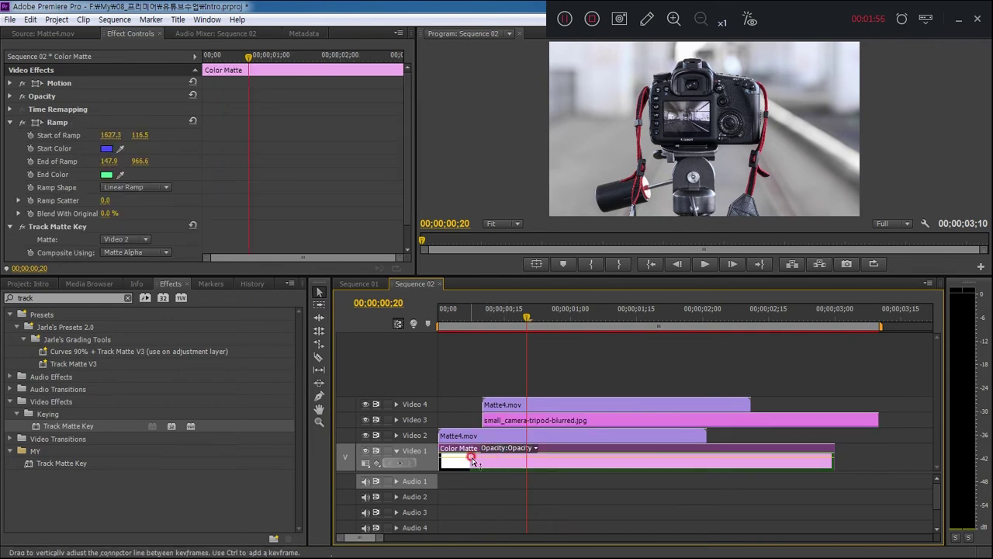
drag(473, 460, 558, 386)
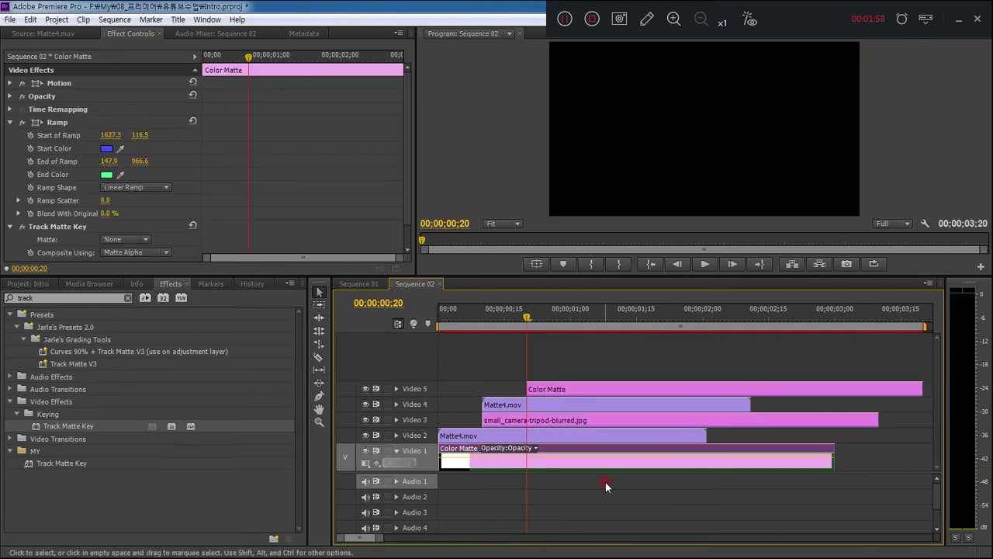
click(58, 284)
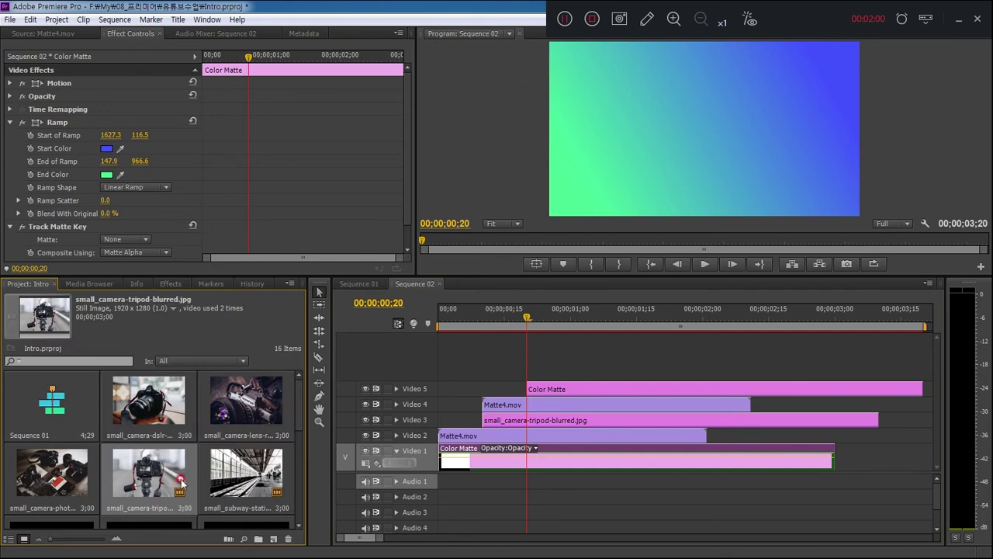
click(694, 393)
drag(298, 409, 301, 459)
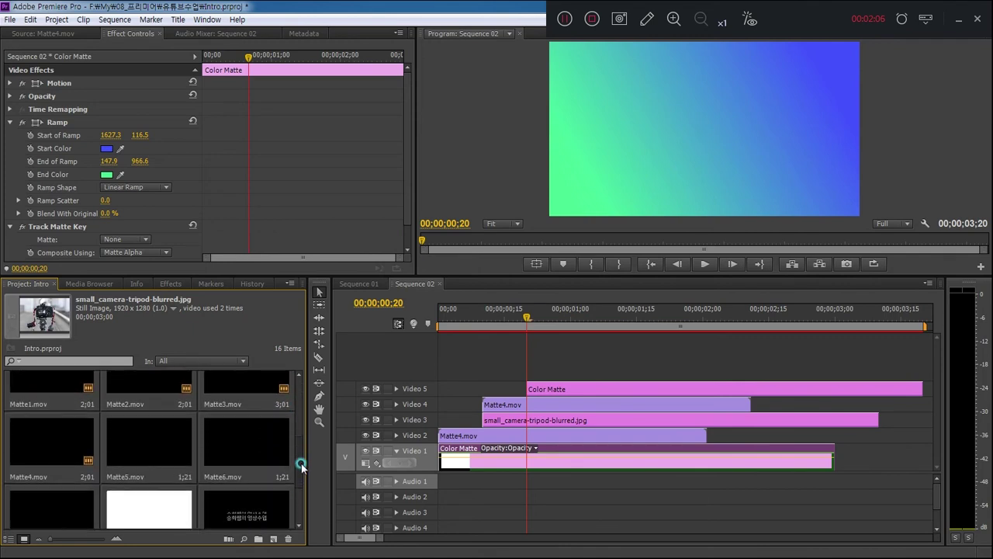
Preview Matte5.mov and place it on a new Video 6 track above the gradient.
double_click(139, 419)
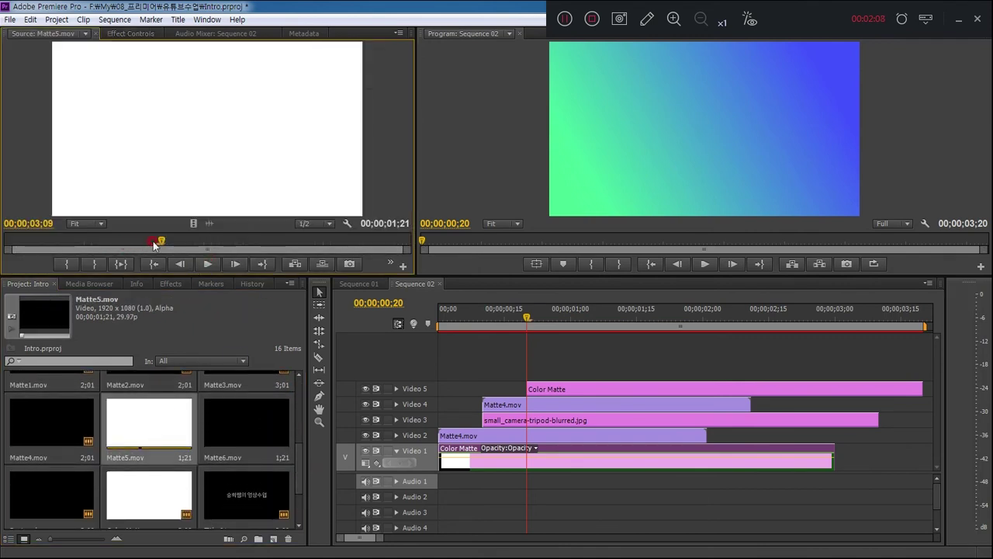
drag(216, 253, 9, 246)
click(207, 263)
key(alt+space)
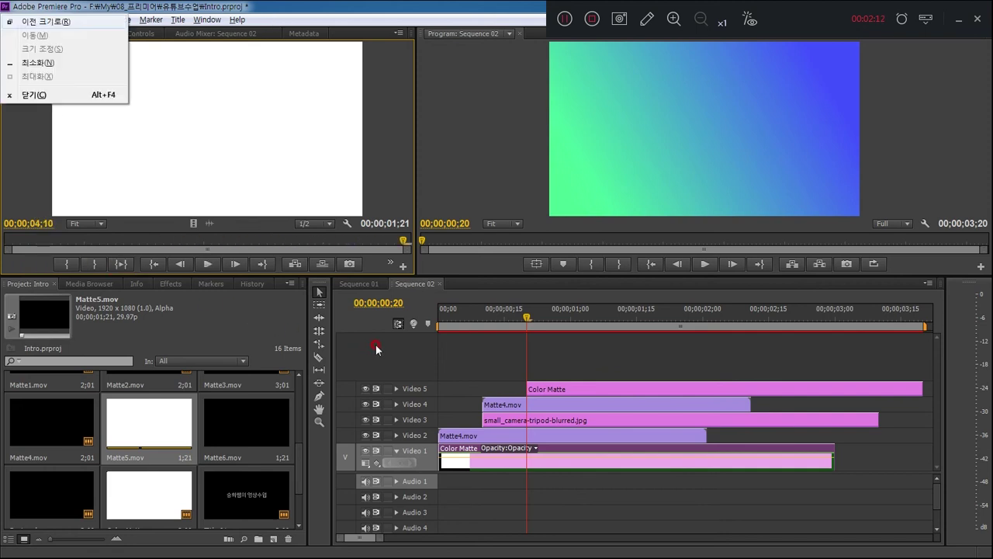
click(189, 165)
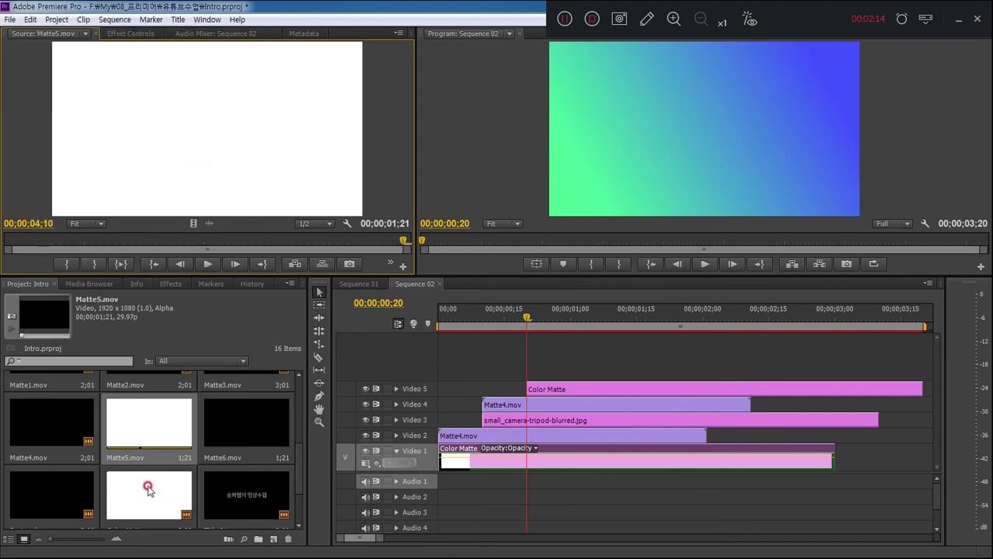
click(140, 416)
drag(140, 417, 534, 376)
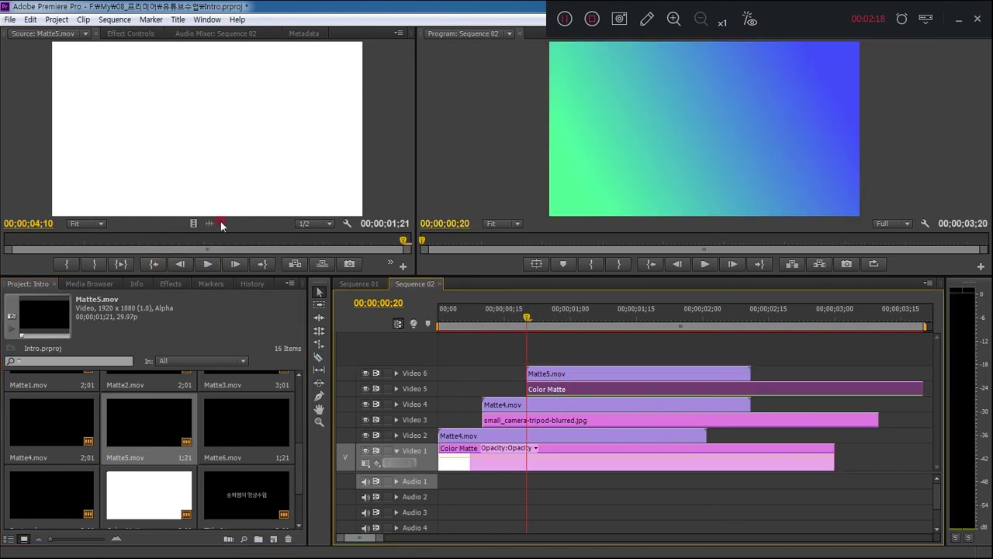
Apply Track Matte Key to the Video 5 Color Matte with Matte set to Video 6.
click(141, 33)
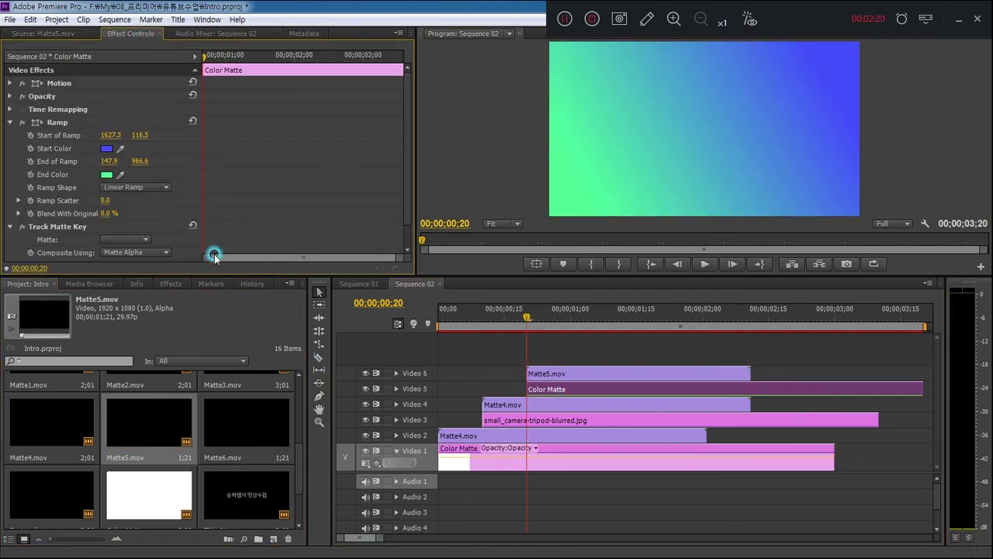
click(178, 285)
drag(36, 429, 534, 387)
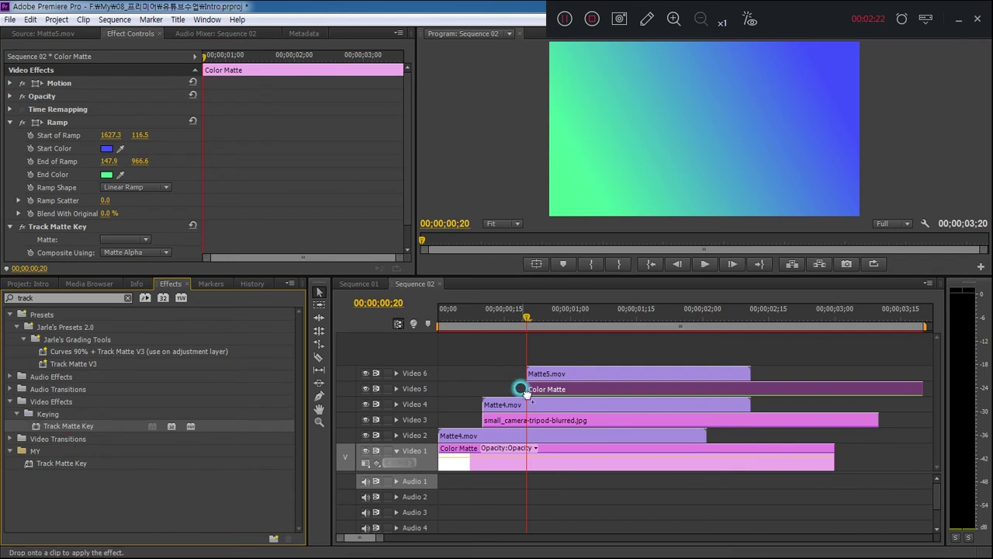
click(134, 243)
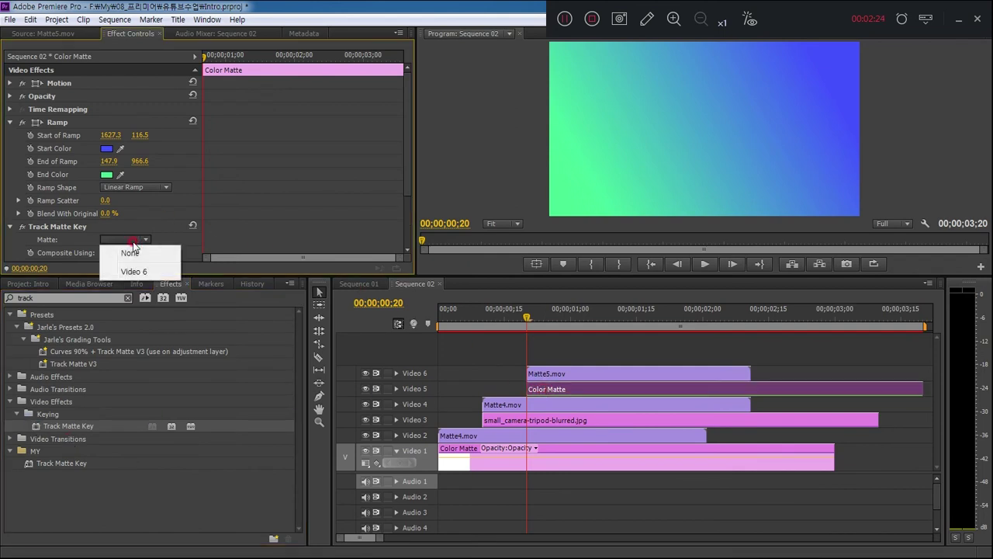
click(137, 270)
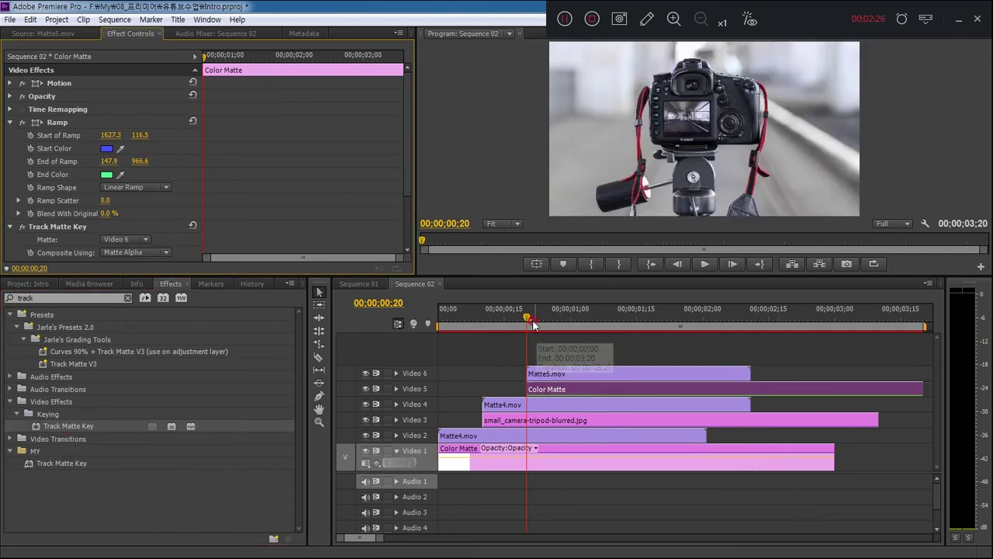
Scrub to the one-second mark to preview the masked gradient, then return to the Project bin.
mouse_move(526, 316)
mouse_down()
mouse_move(524, 346)
mouse_move(586, 348)
mouse_move(547, 351)
mouse_up()
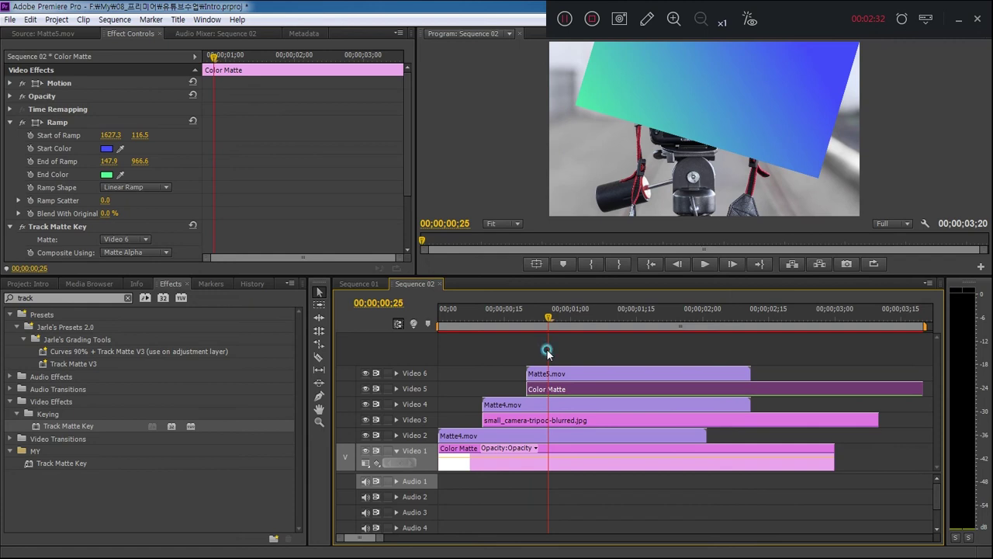
drag(548, 351, 568, 351)
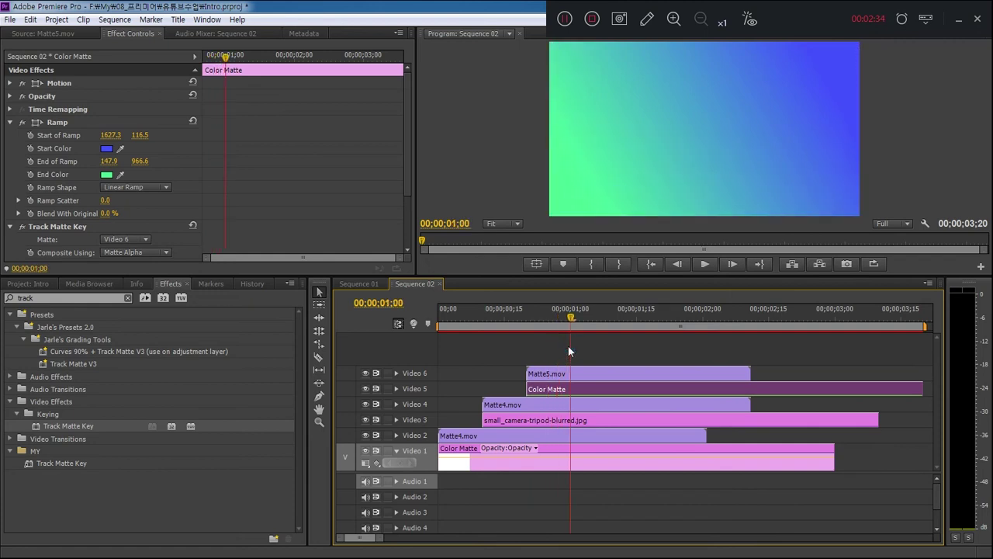
click(536, 515)
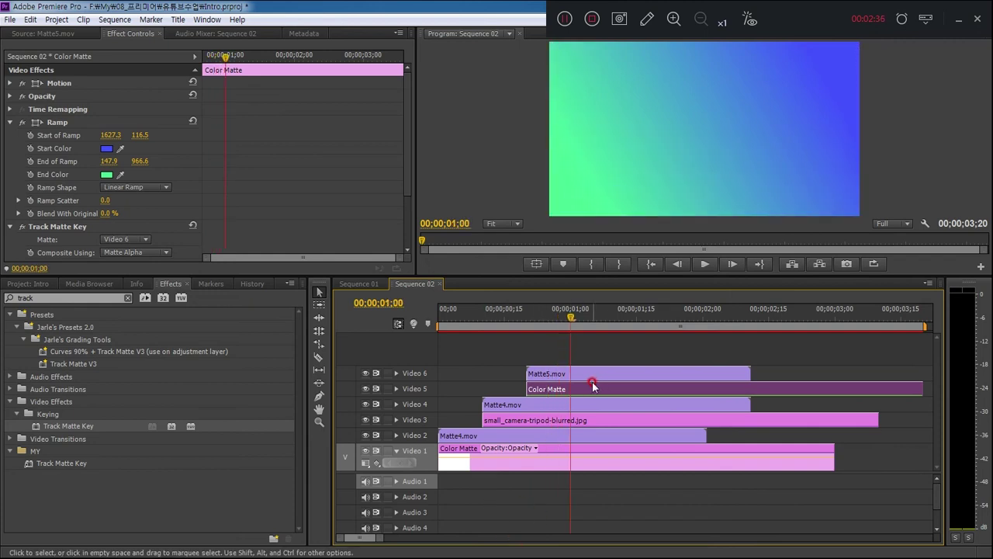
click(141, 285)
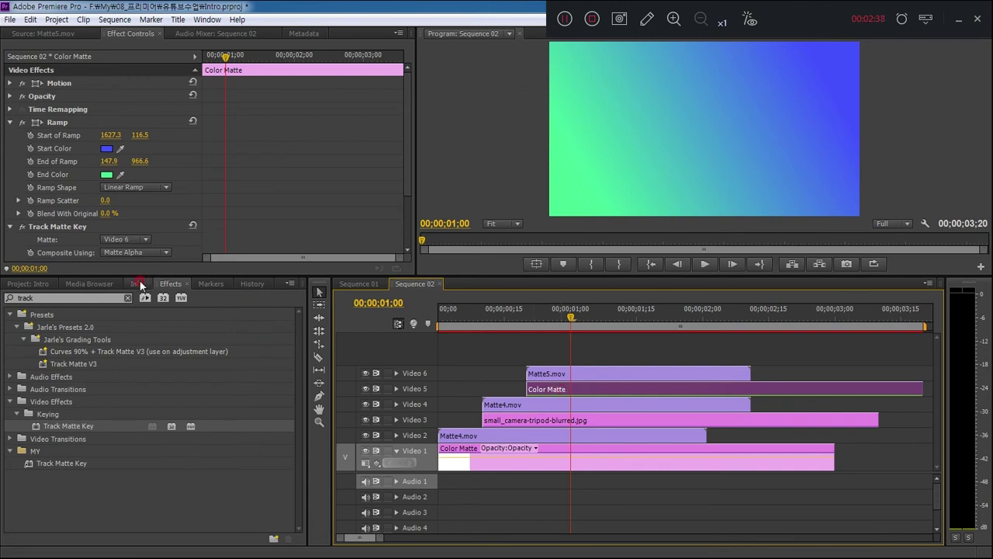
click(43, 285)
scroll(299, 466, down, 5)
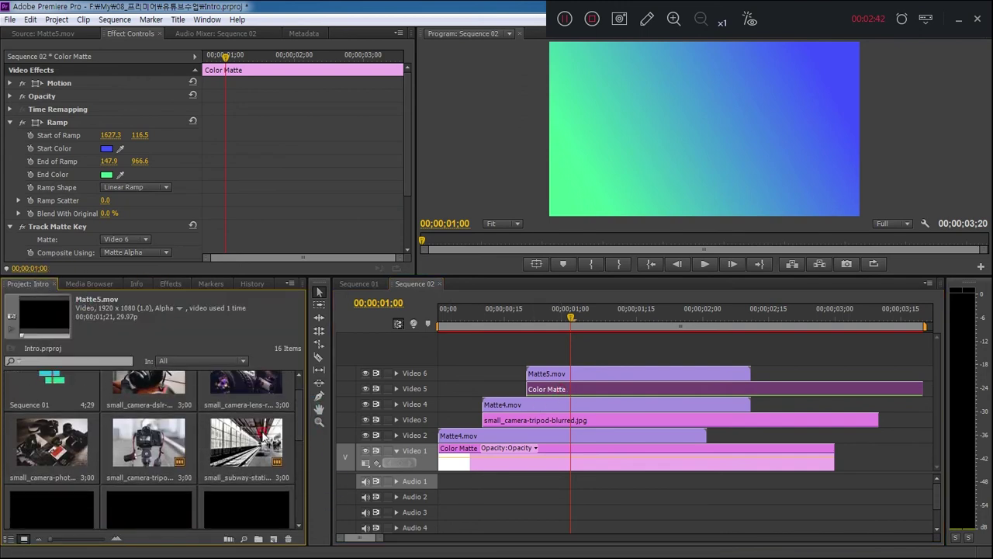
Add the subway photo on a new Video 7 track and copy Matte5.mov onto Video 8 above it.
drag(227, 450, 572, 358)
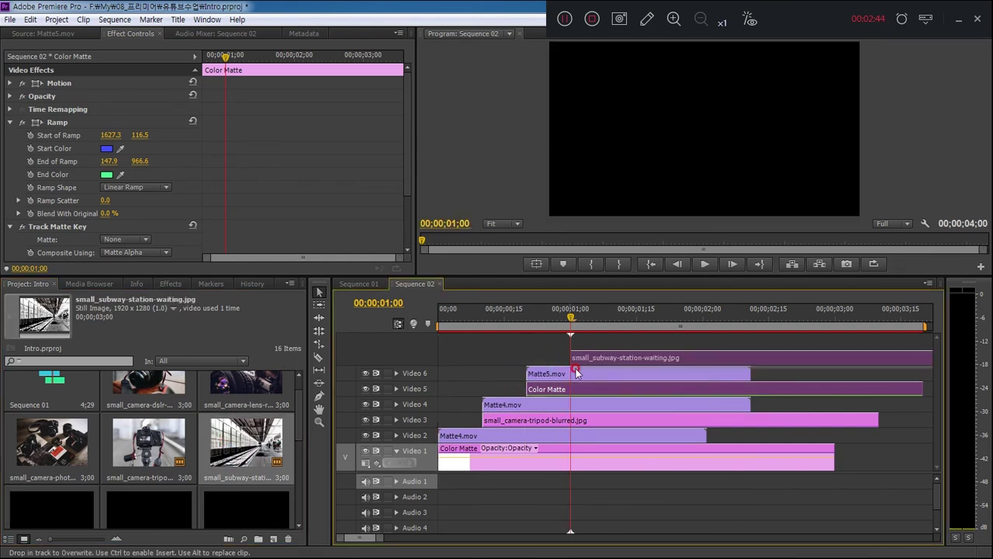
drag(419, 470, 420, 506)
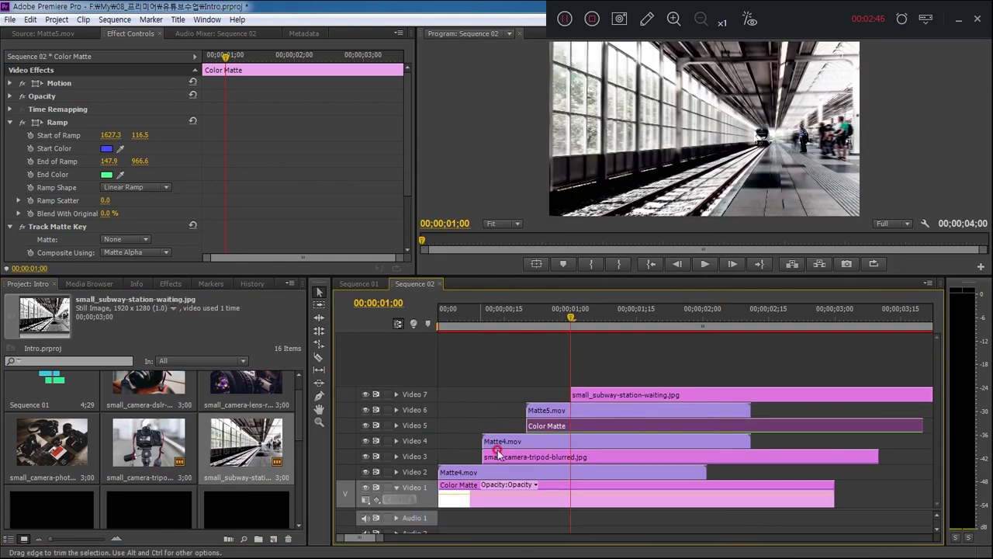
click(547, 412)
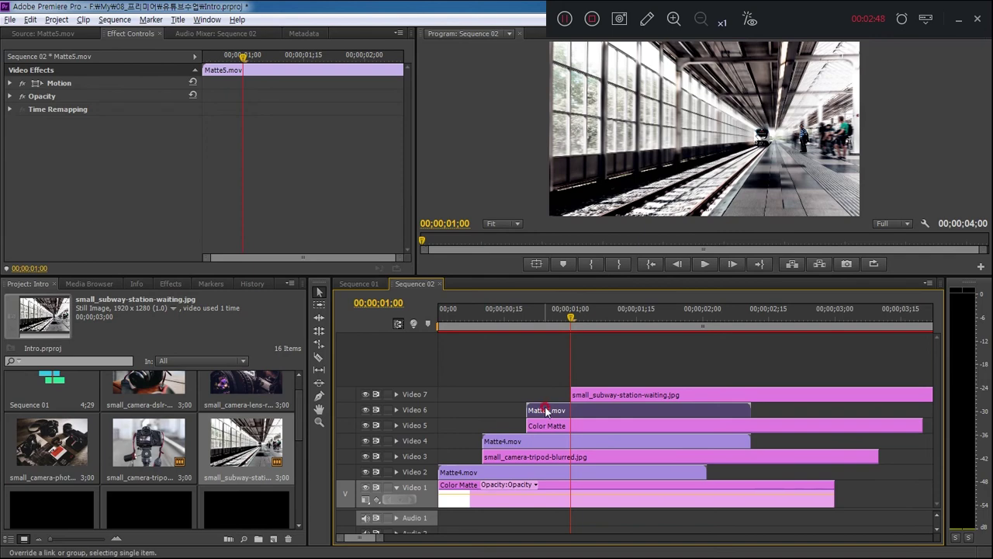
drag(546, 412, 590, 381)
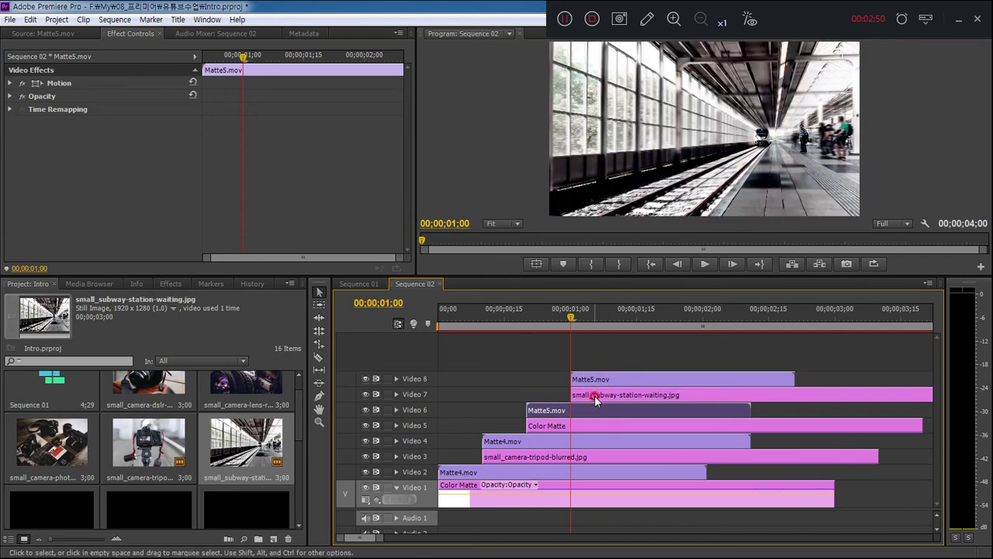
Apply Track Matte Key to the subway photo with Matte set to Video 8.
click(594, 395)
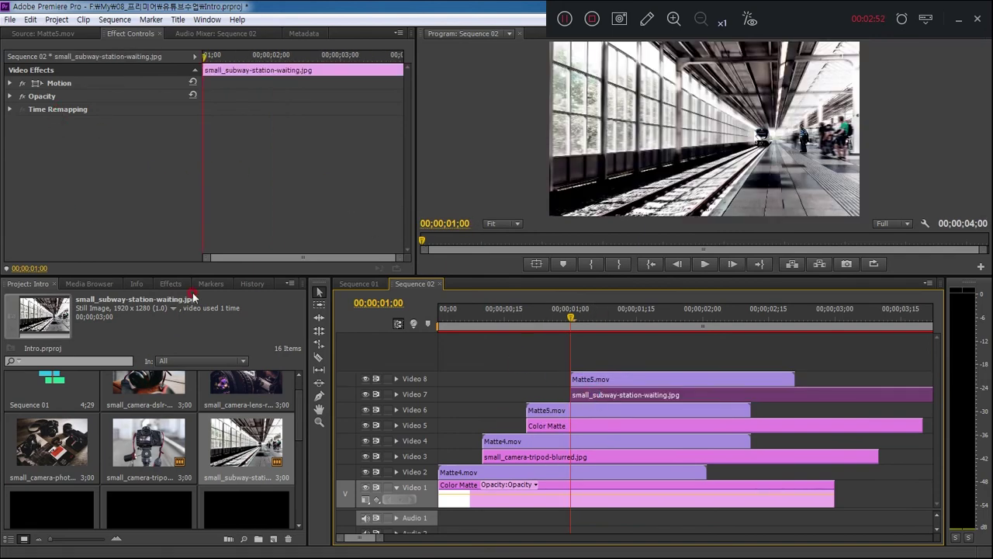
click(170, 283)
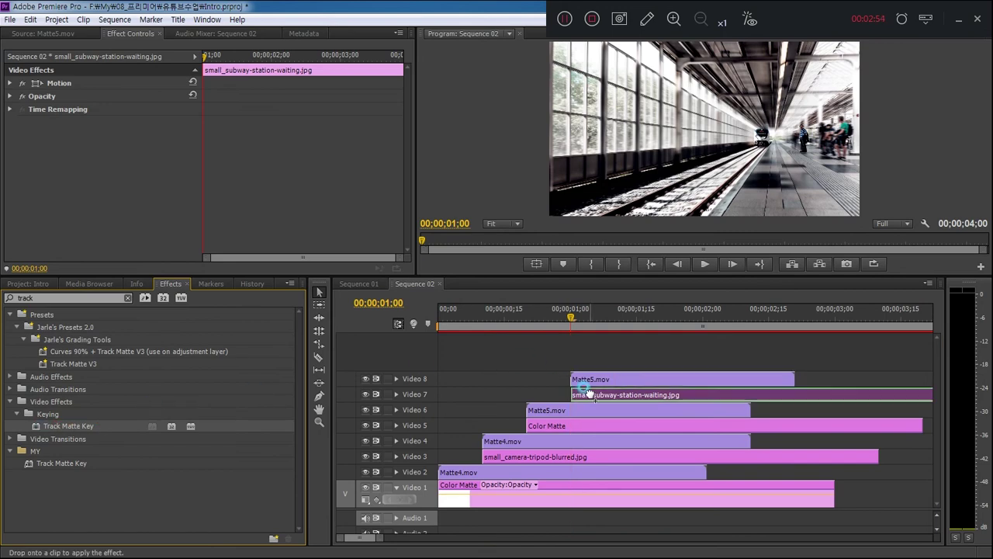
drag(41, 426, 586, 395)
click(137, 135)
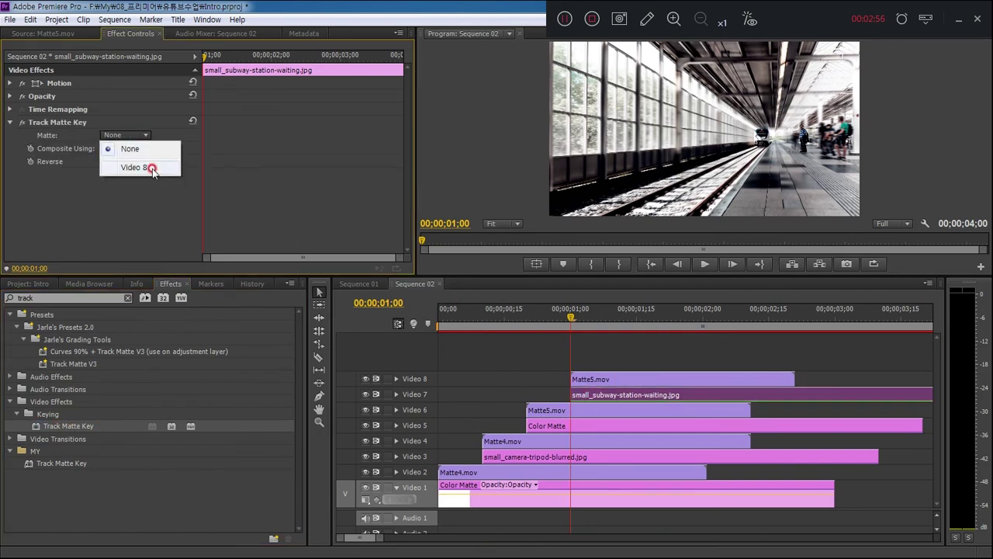
click(153, 169)
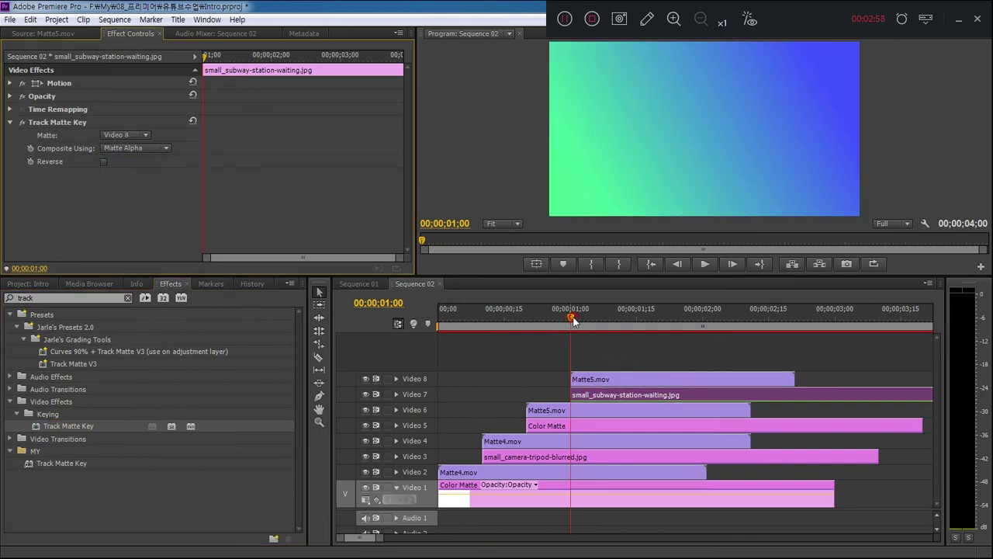
Play back the matted result, park the playhead near 1;08, and return to the Project bin.
drag(571, 318, 441, 341)
key(space)
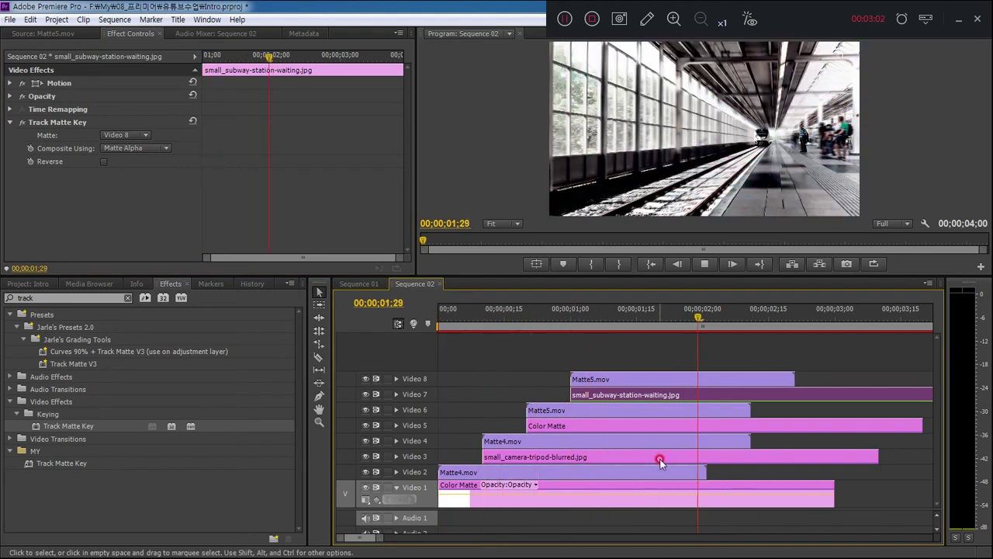
key(space)
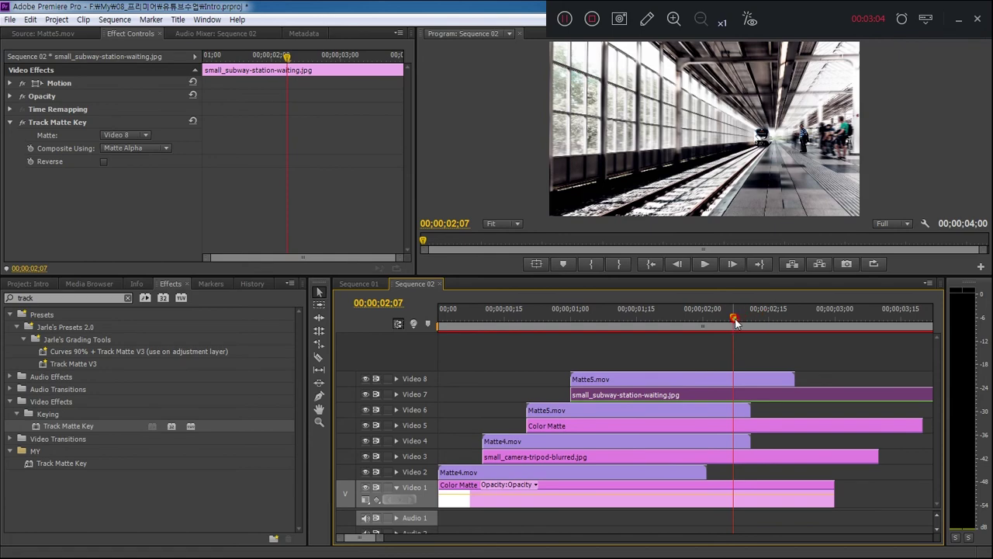
mouse_move(735, 326)
mouse_down()
mouse_move(606, 330)
mouse_move(614, 328)
mouse_up()
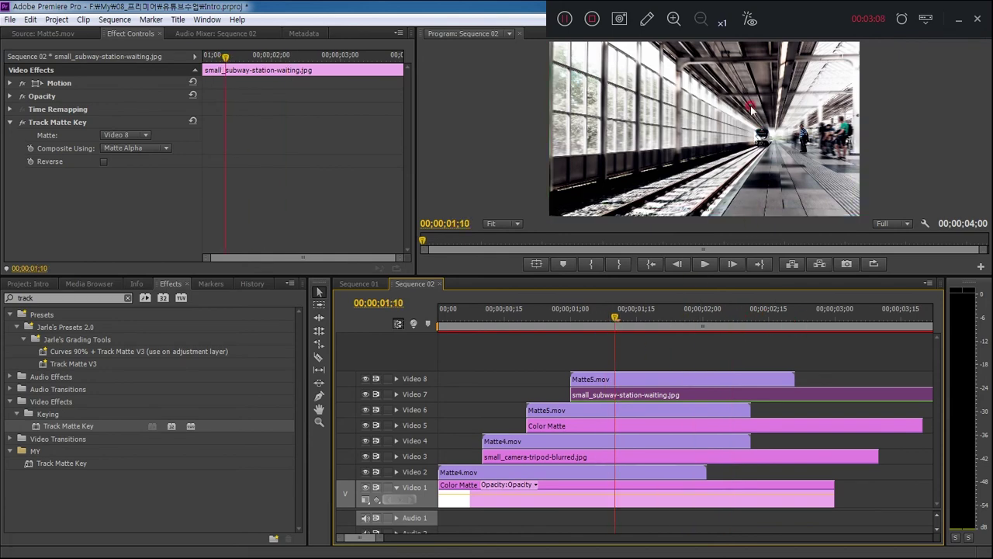
click(35, 283)
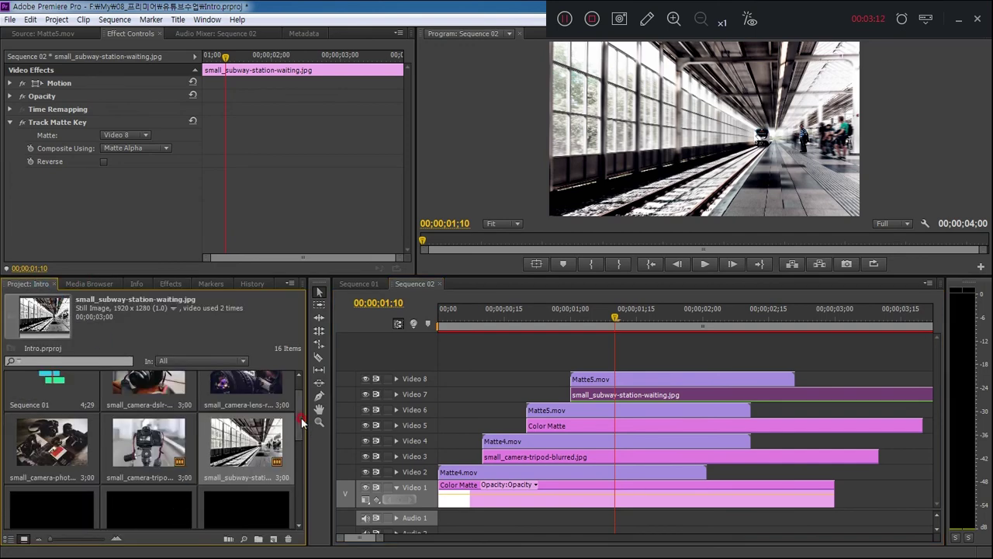
scroll(303, 412, up, 1)
scroll(304, 403, up, 1)
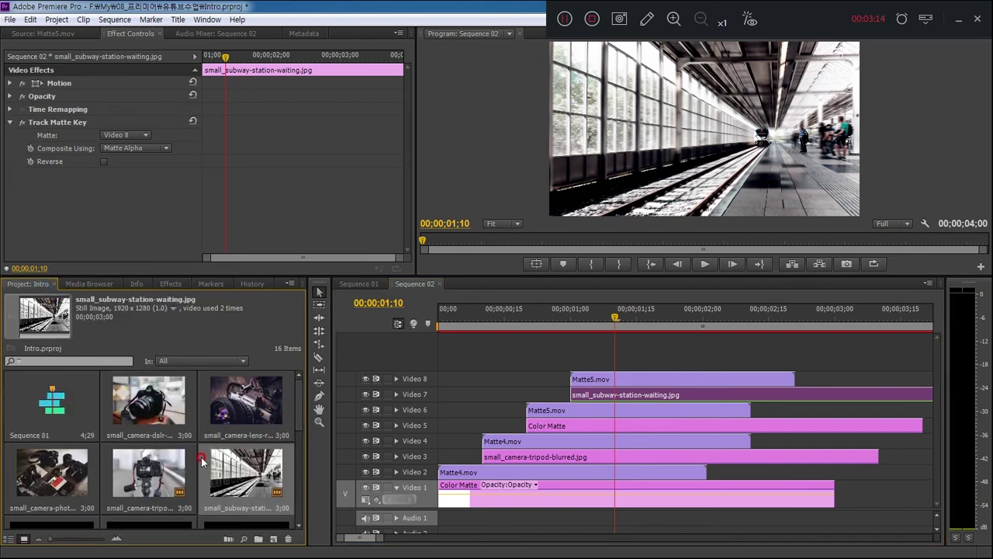
Place small_camera-dslr-wooden.jpg on a new Video 9 track and move the playhead to 01;15.
drag(163, 404, 638, 368)
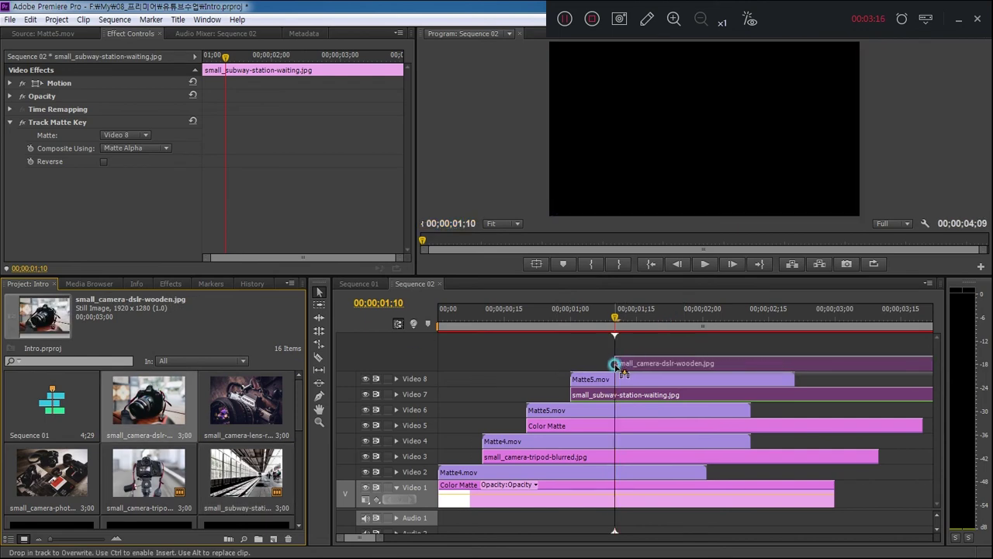
click(639, 369)
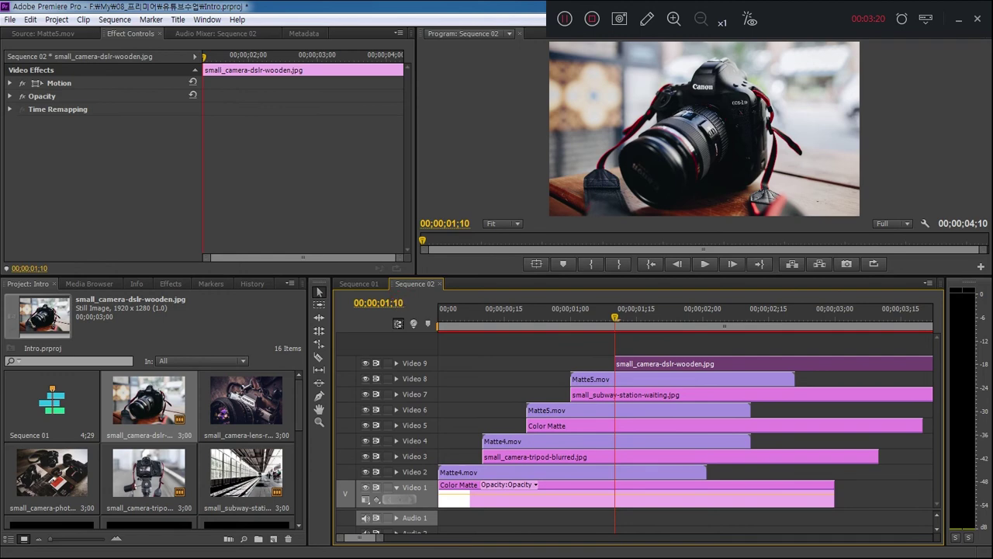
click(378, 303)
text(115)
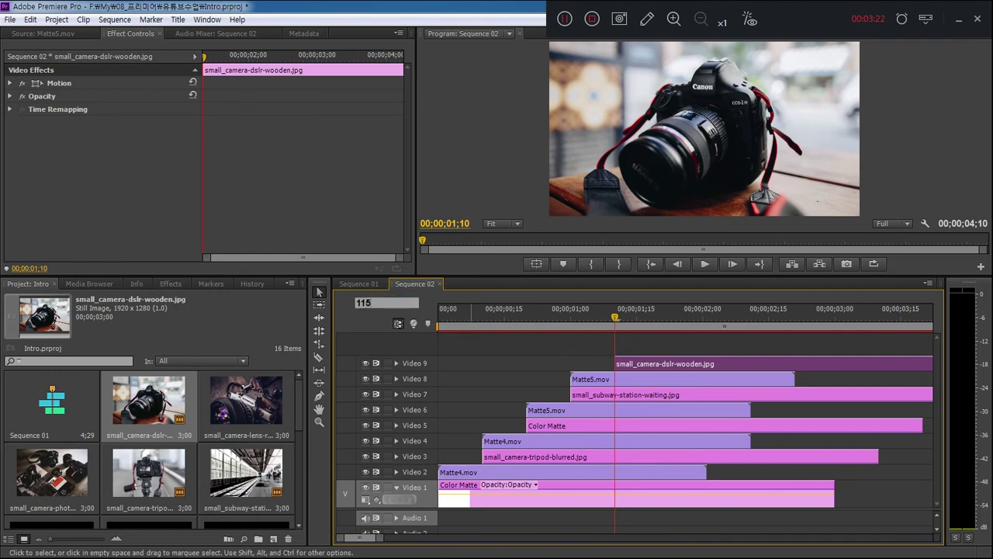
key(Return)
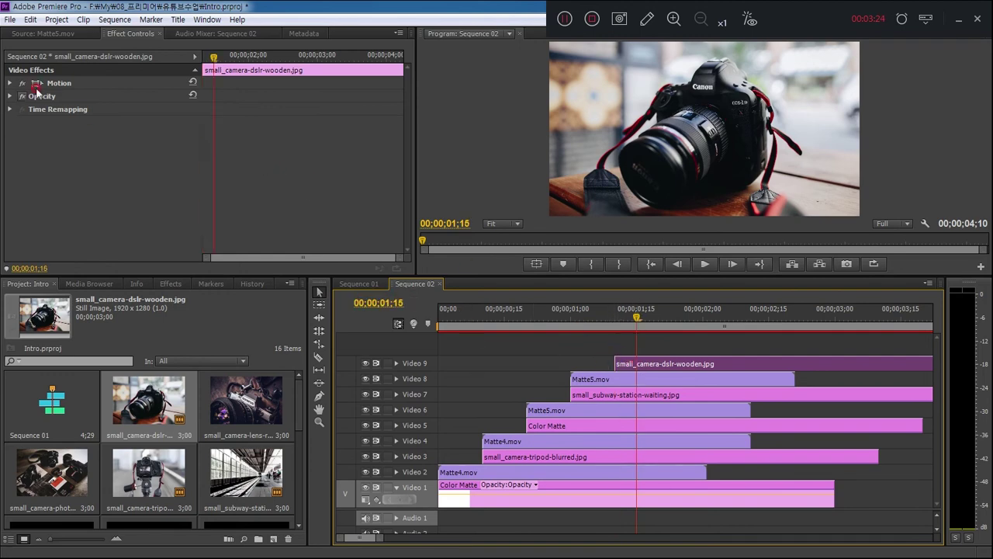
Keyframe the clip's Scale at 100 on 01;15 and 120 on 01;10.
click(27, 84)
click(9, 83)
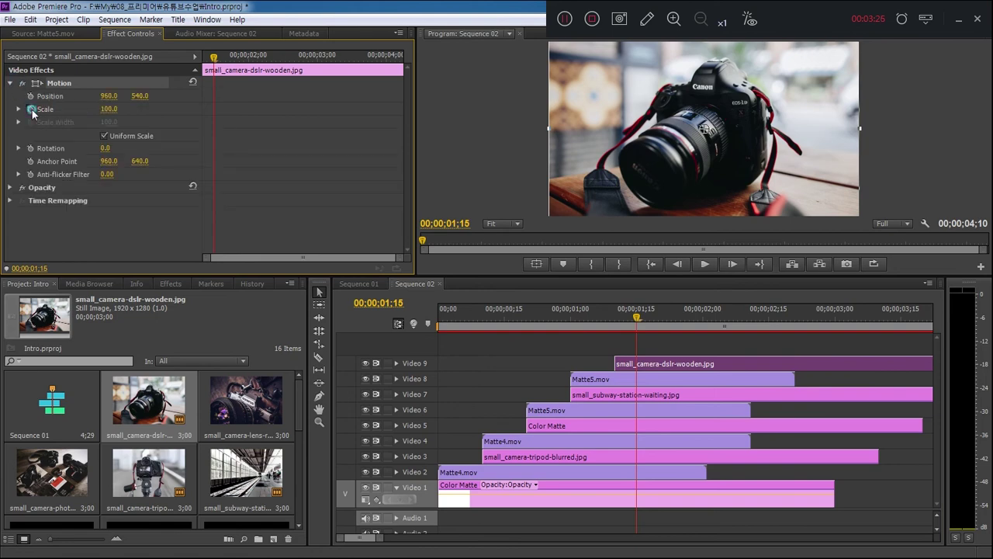
click(31, 109)
drag(217, 61, 204, 60)
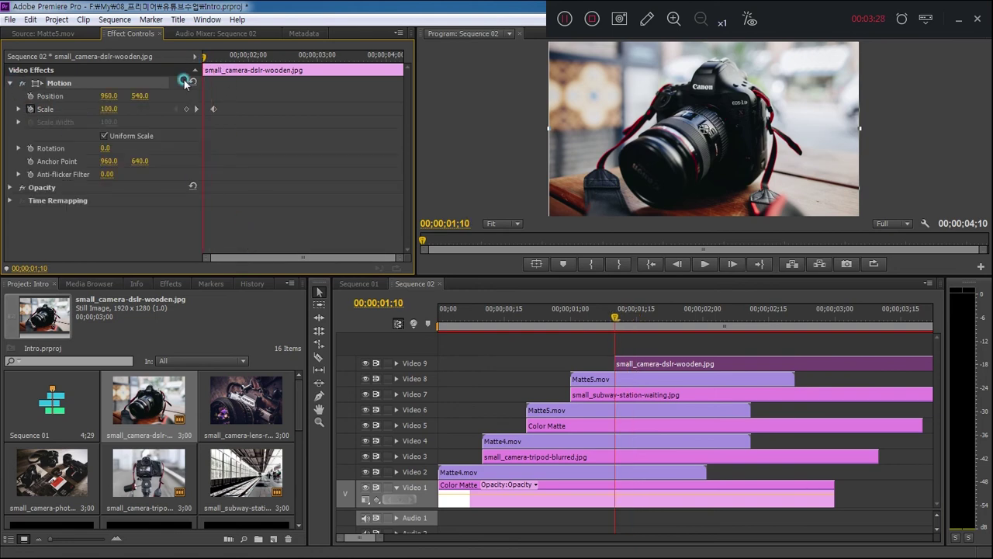
click(104, 110)
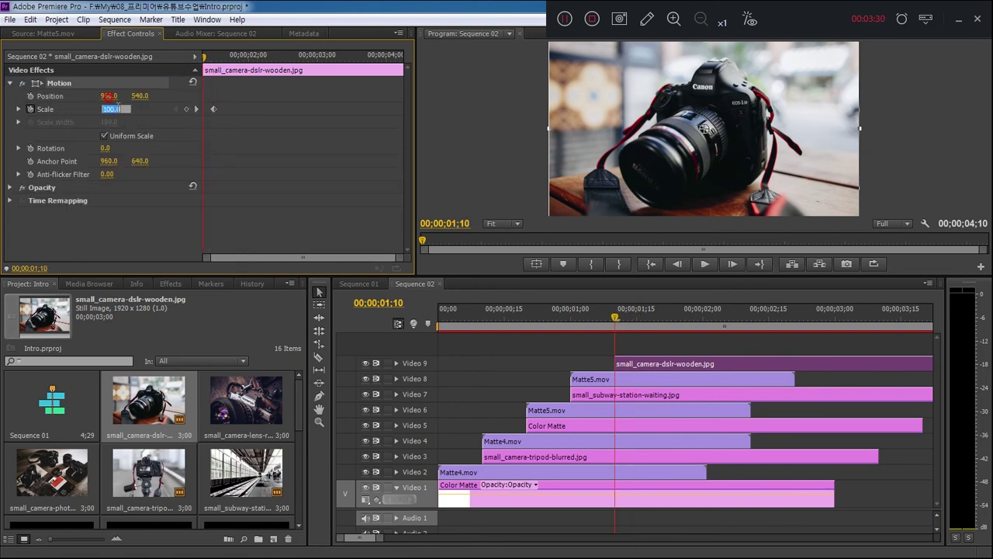
text(0)
click(163, 183)
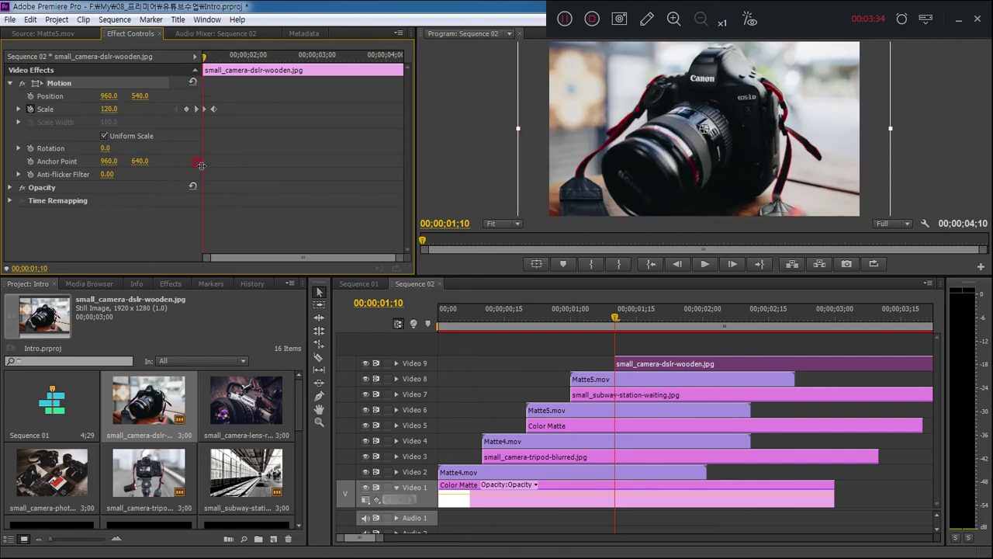
Set the Scale keyframe to Ease In, smooth its velocity curve, and preview the zoom.
key(equal)
key(equal)
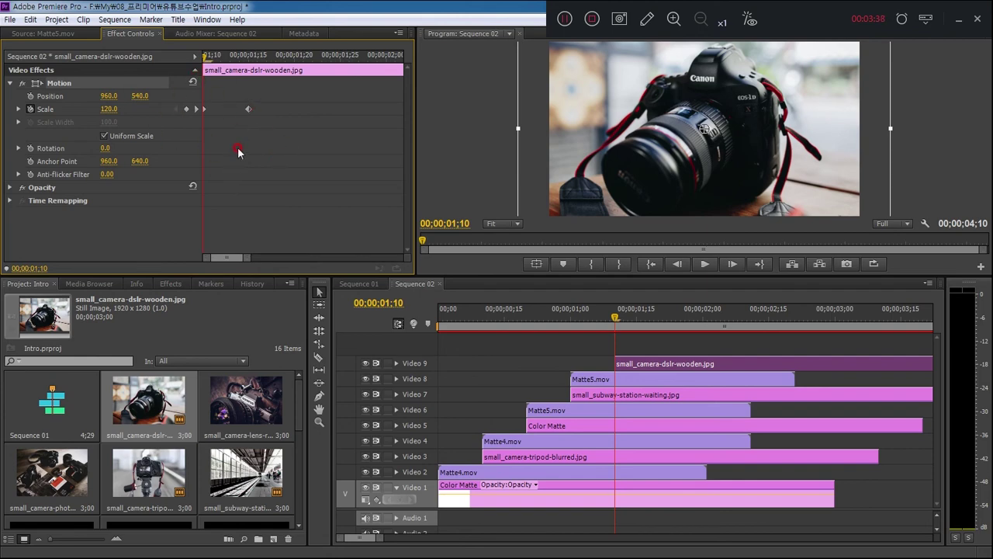
right_click(250, 110)
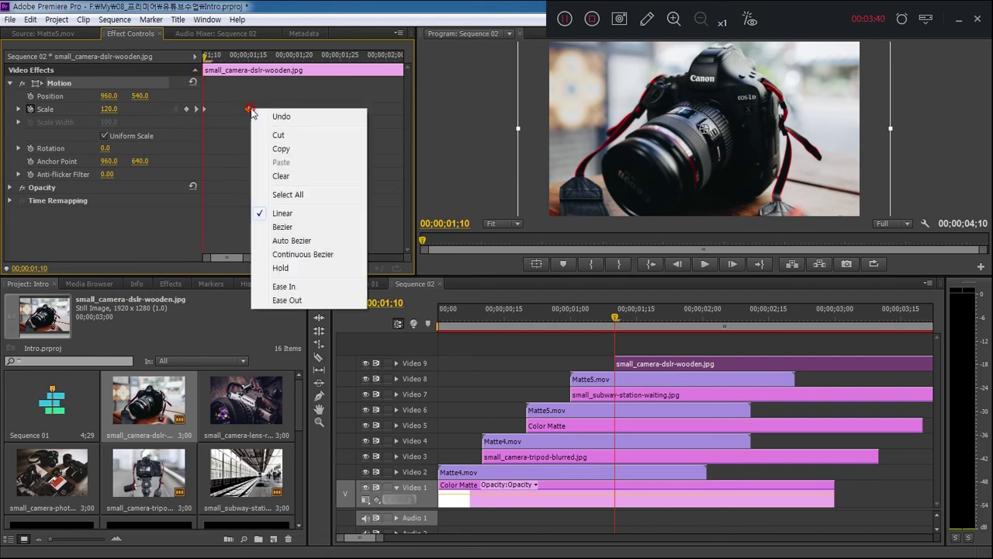
click(284, 286)
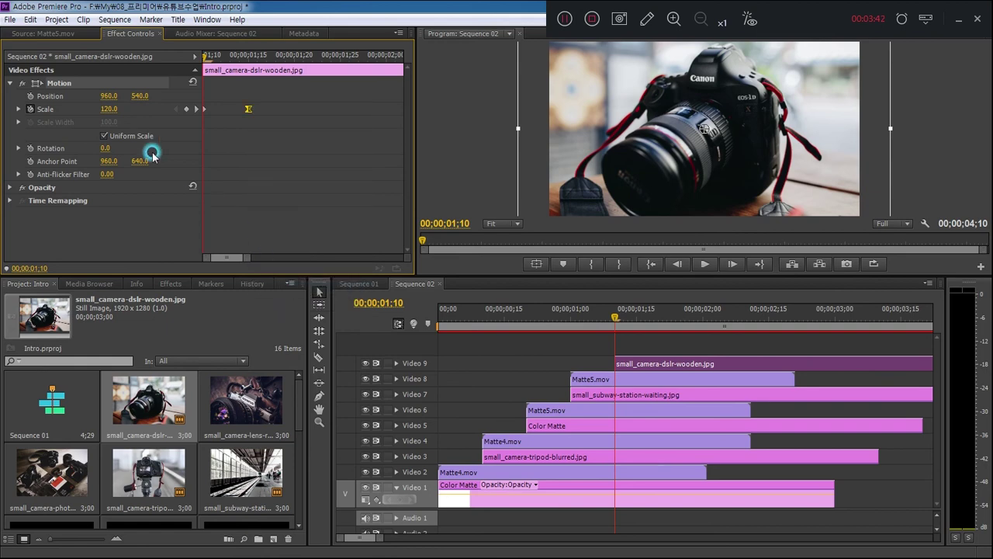
click(19, 109)
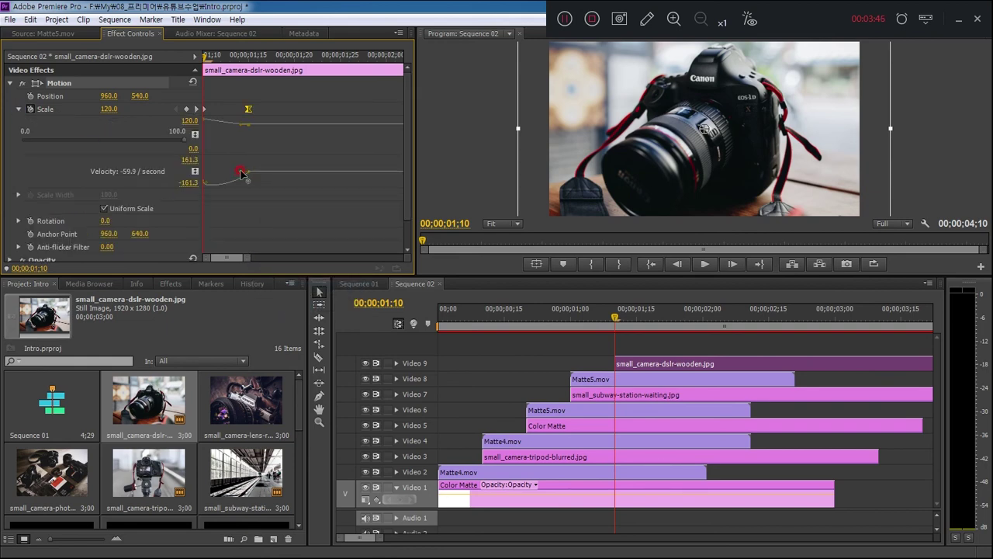
drag(241, 174, 225, 171)
key(space)
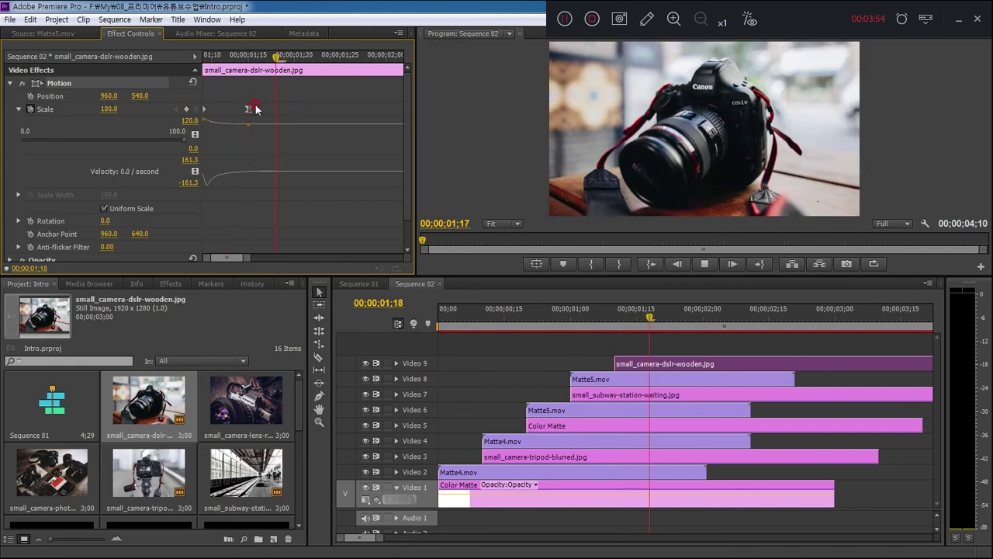
click(214, 59)
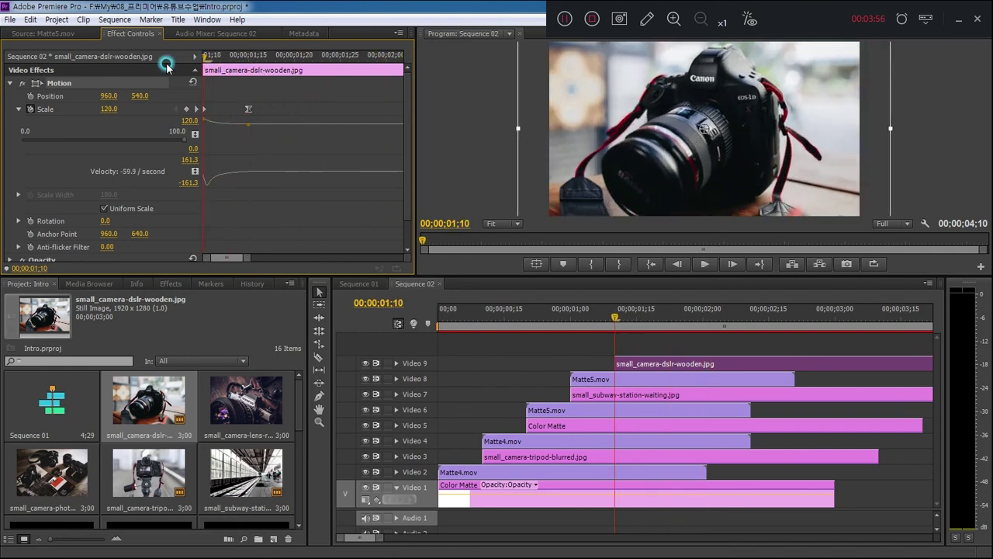
drag(216, 61, 401, 173)
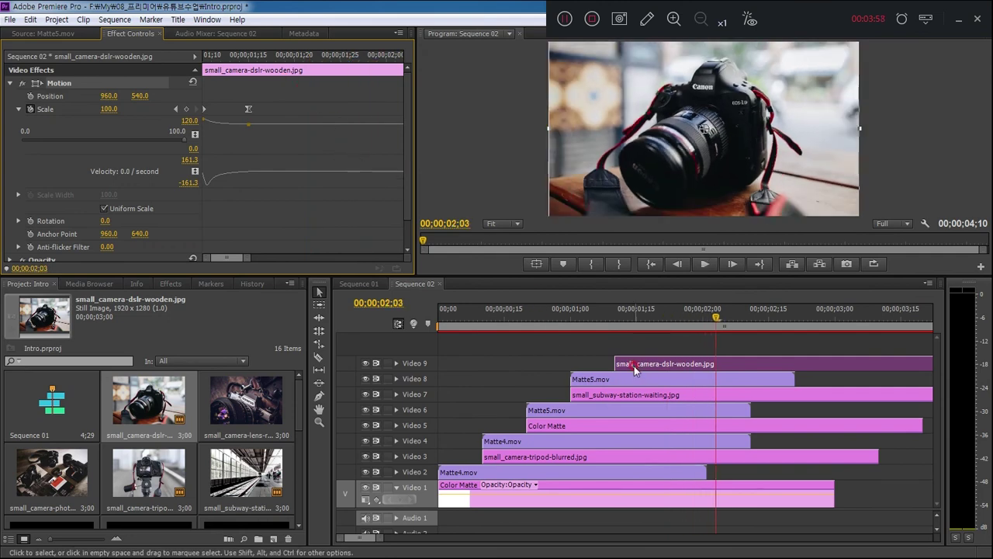
Duplicate the dslr clip onto a new Video 10 and replace it with small_camera-photography-slr-vintage.jpg.
drag(715, 319, 640, 326)
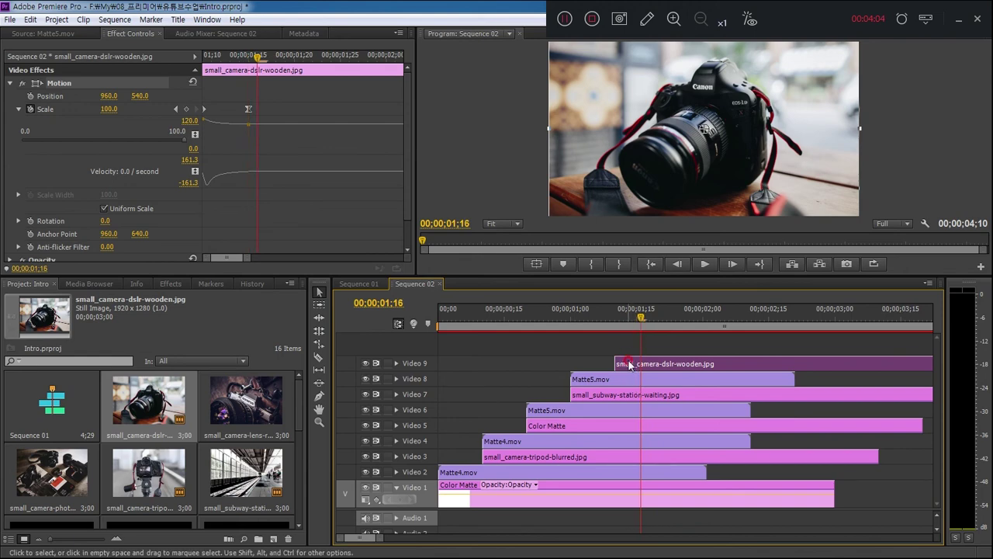
alt+drag(628, 364, 655, 347)
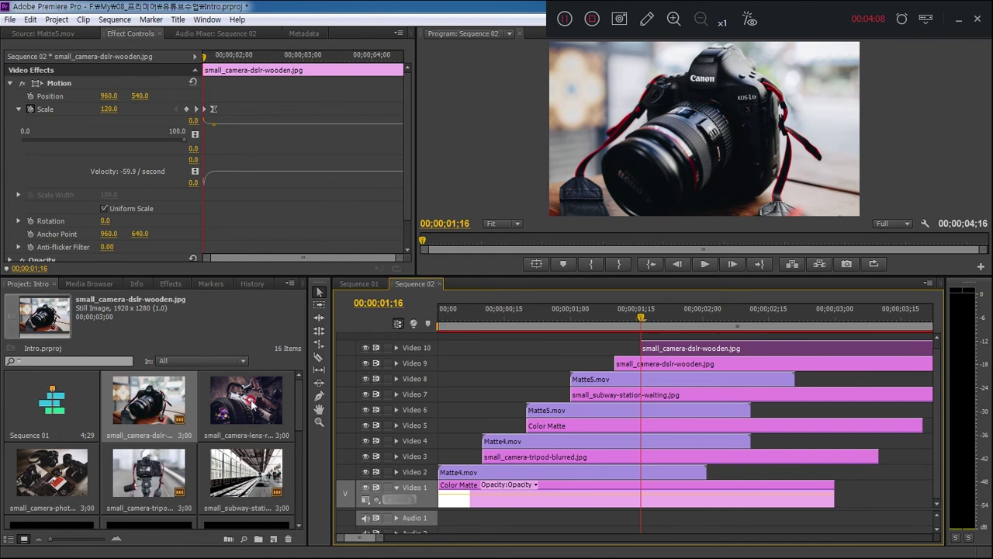
alt+drag(51, 466, 651, 353)
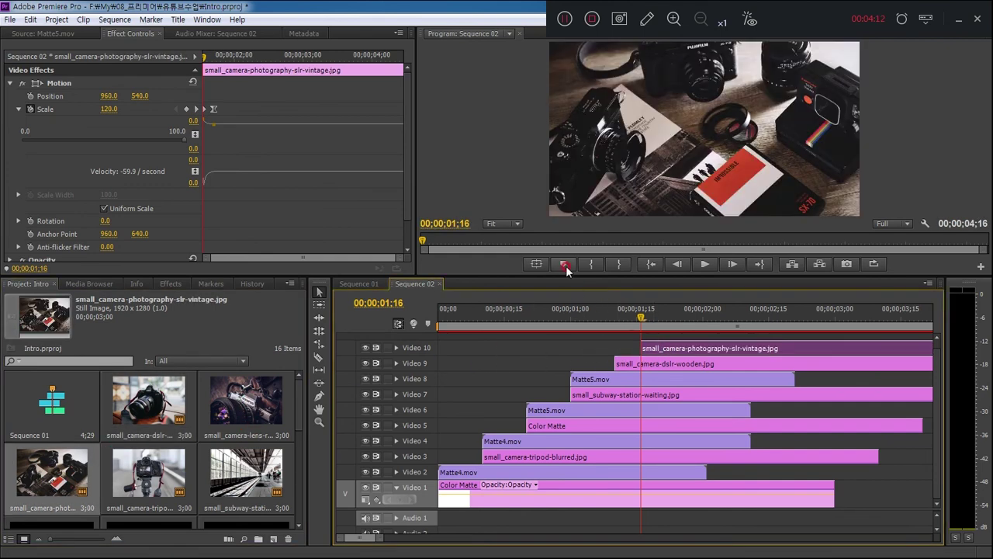
Duplicate the vintage photo clip onto a new Video 11 track at about 1;22.
drag(561, 275, 562, 249)
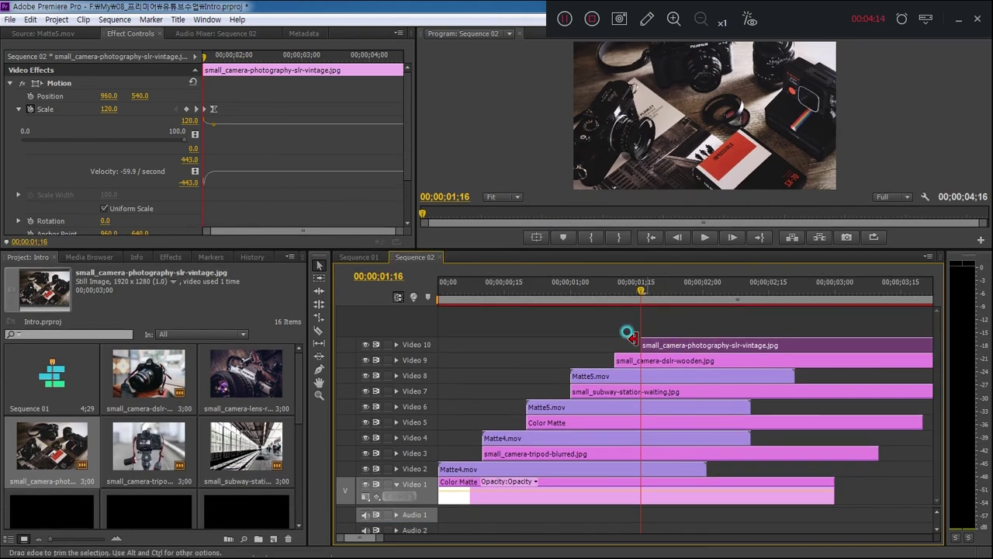
mouse_move(644, 289)
mouse_down()
mouse_move(638, 297)
mouse_move(665, 303)
mouse_up()
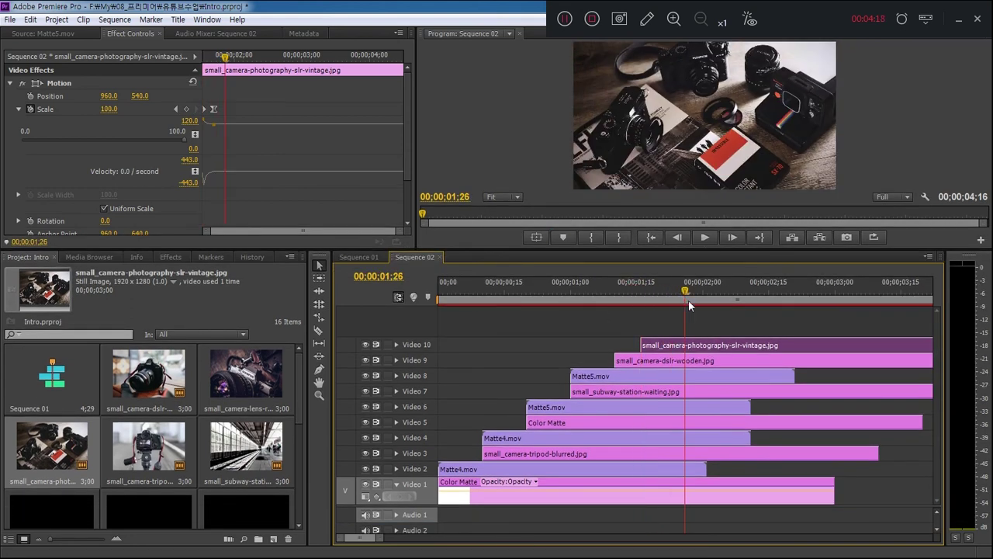
drag(666, 303, 670, 303)
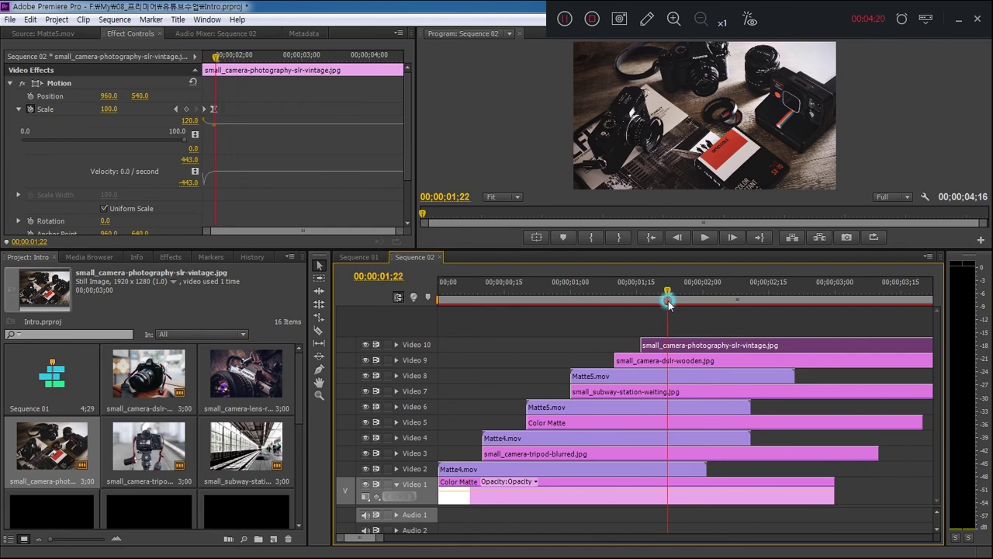
alt+click(660, 347)
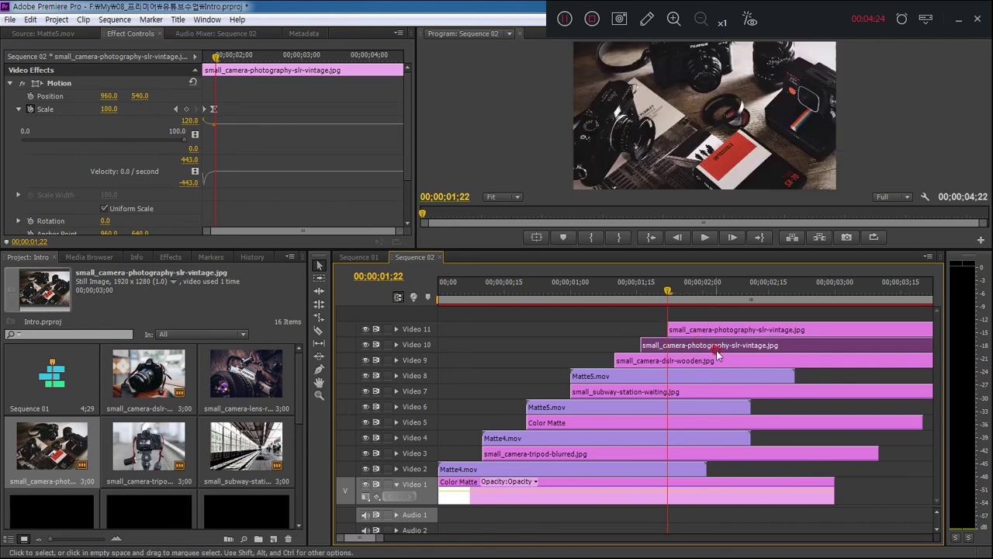
drag(654, 346, 681, 329)
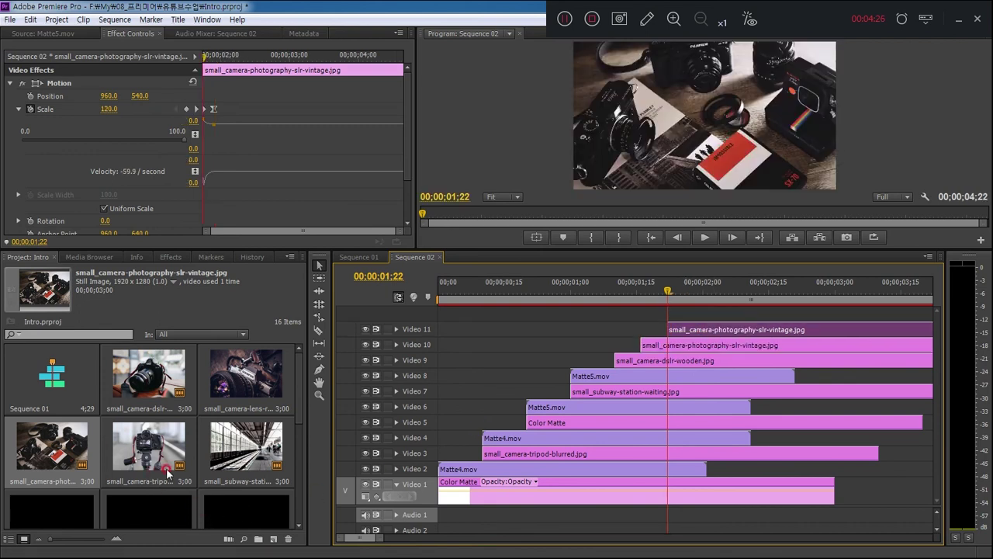
Replace the Video 11 copy with small_camera-lens-retro-optical.jpg from the Project panel.
click(54, 450)
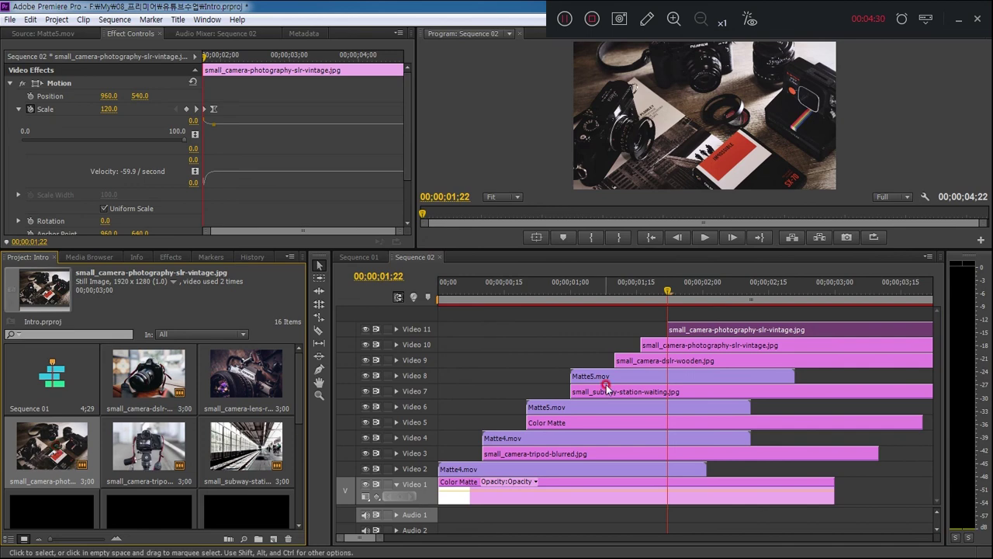
click(308, 432)
click(250, 375)
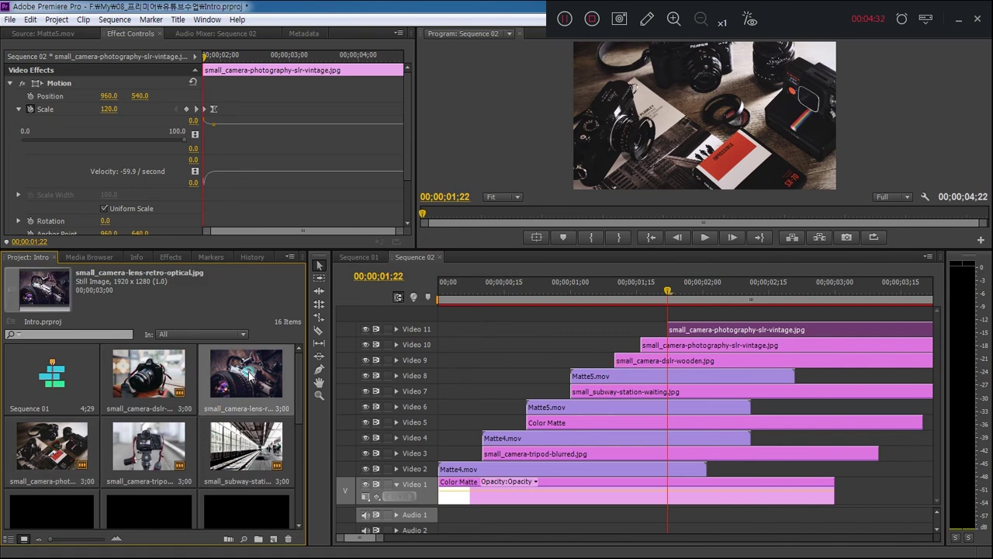
drag(250, 376, 698, 329)
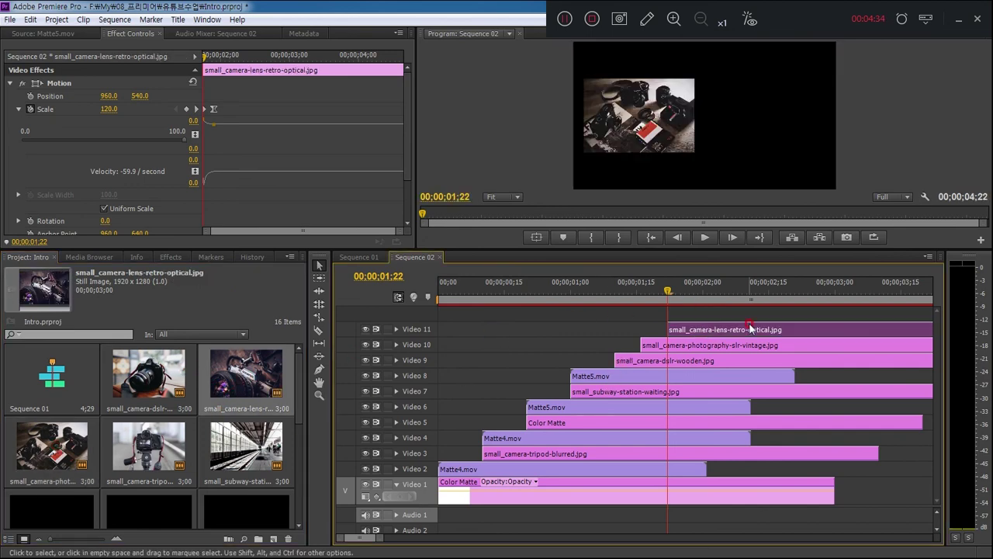
Play back the stacked photos, set the time to 00;00;02;00, and switch to Sequence 01.
drag(672, 293, 556, 311)
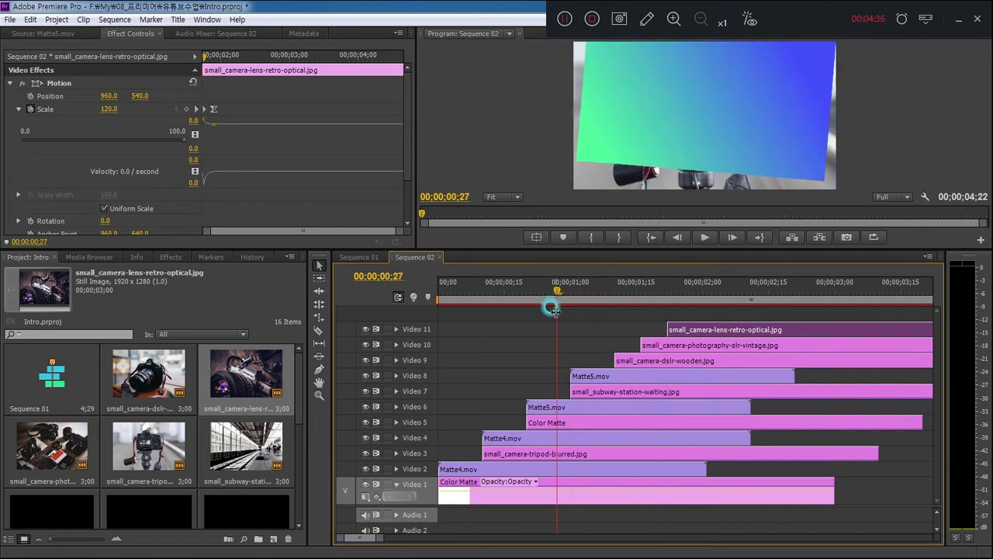
key(space)
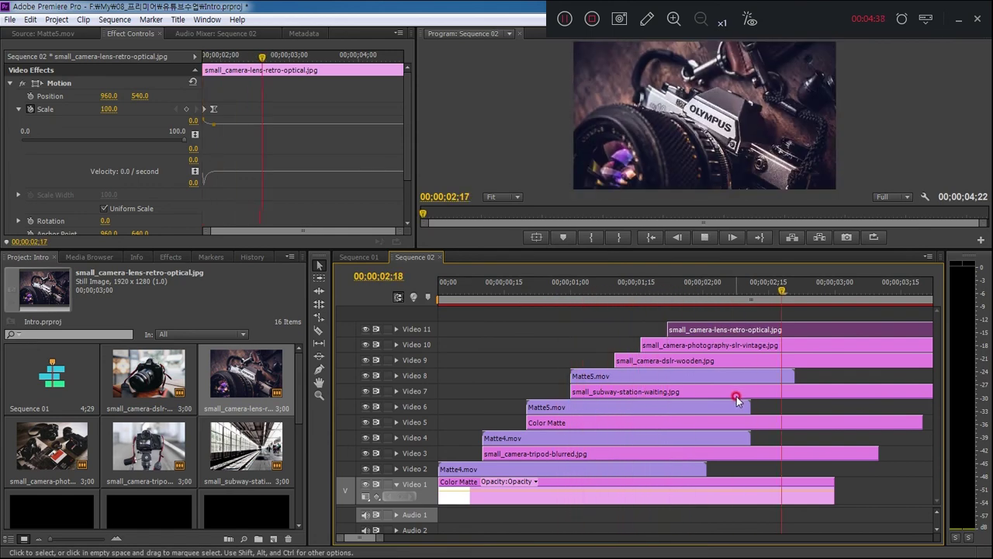
key(space)
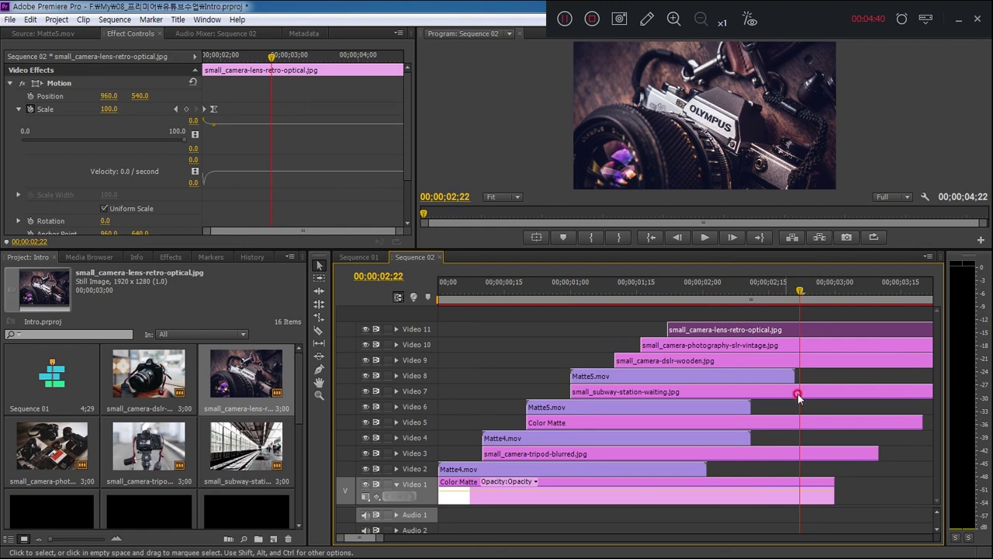
click(602, 252)
drag(604, 247, 604, 232)
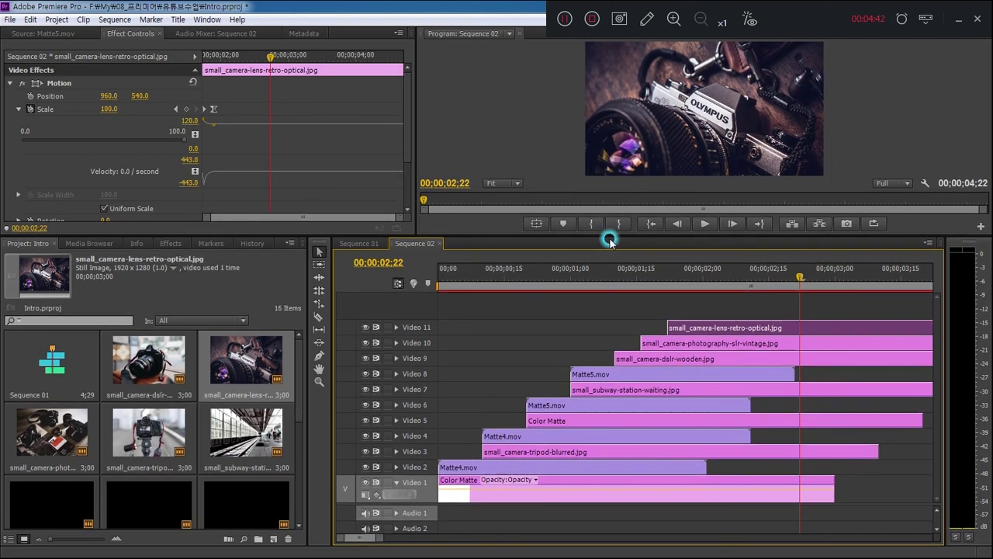
drag(800, 282, 705, 305)
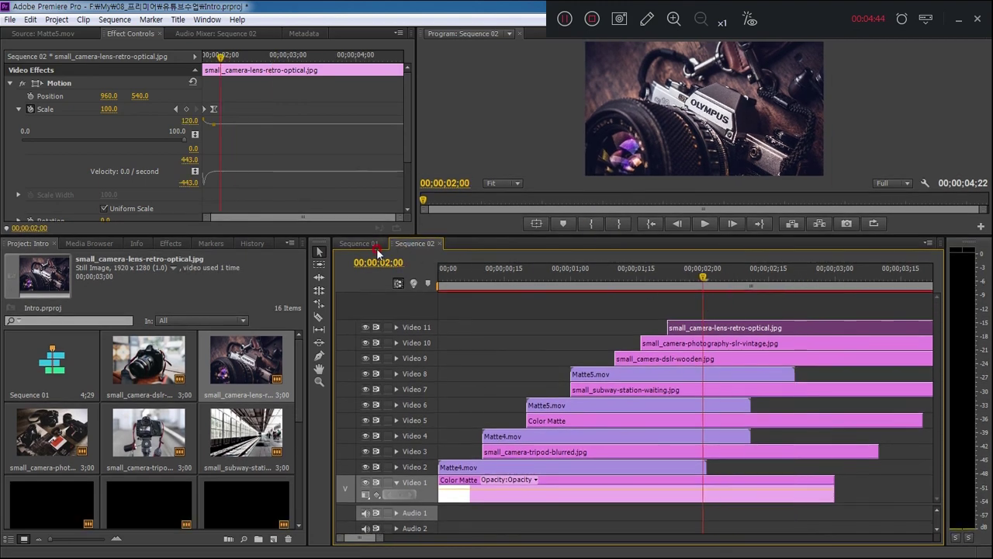
click(376, 243)
click(677, 407)
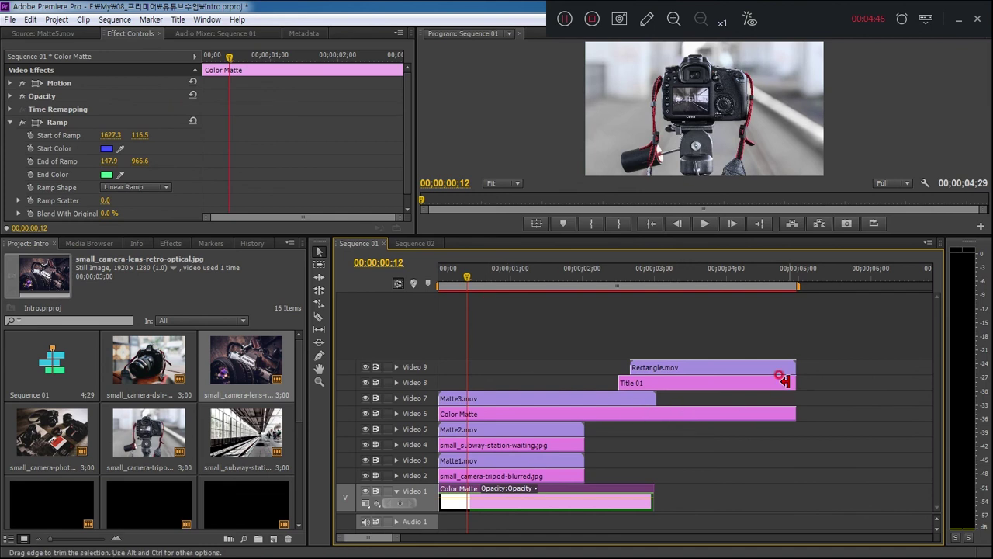
Select Rectangle.mov and Title 01 together and nest them into one sequence.
click(497, 281)
drag(497, 281, 626, 309)
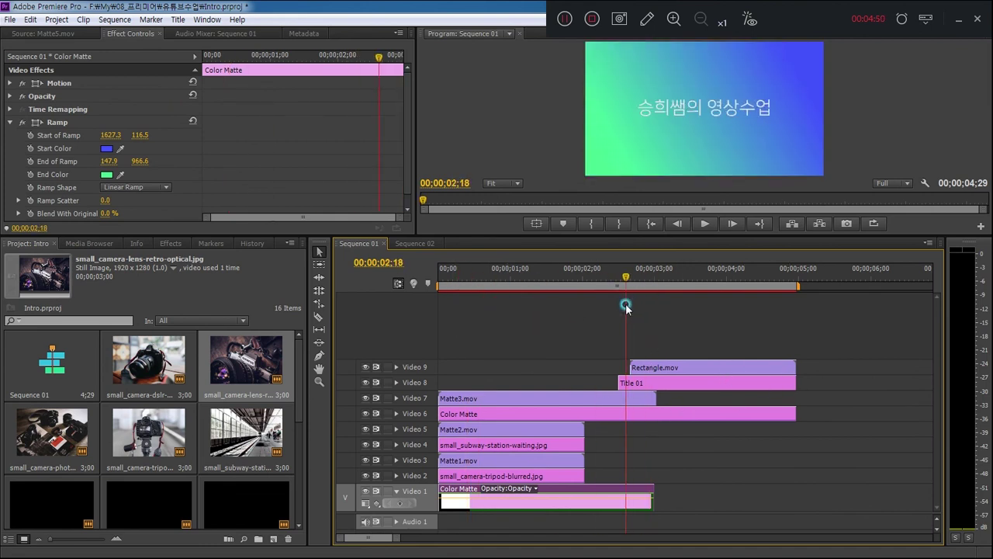
drag(626, 309, 610, 310)
click(751, 350)
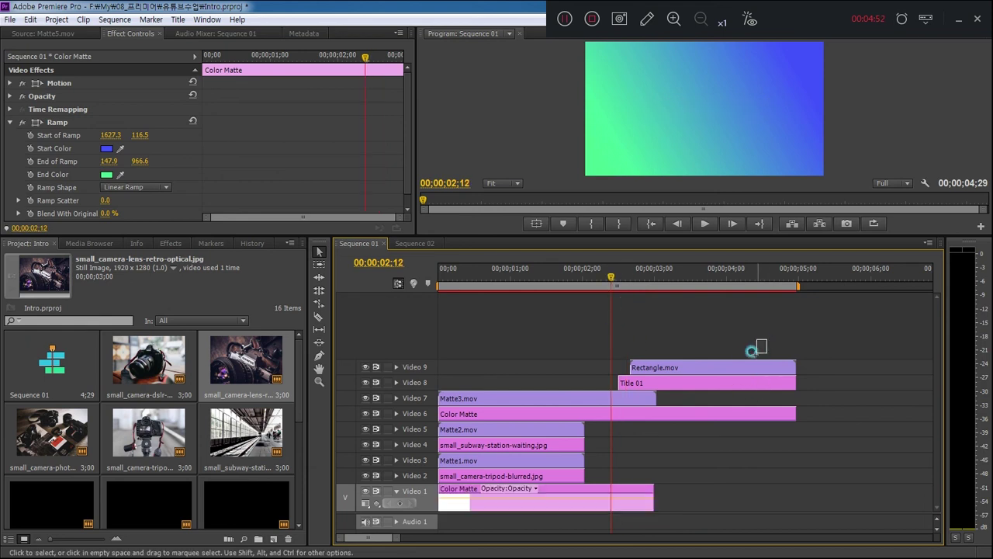
drag(751, 351, 710, 381)
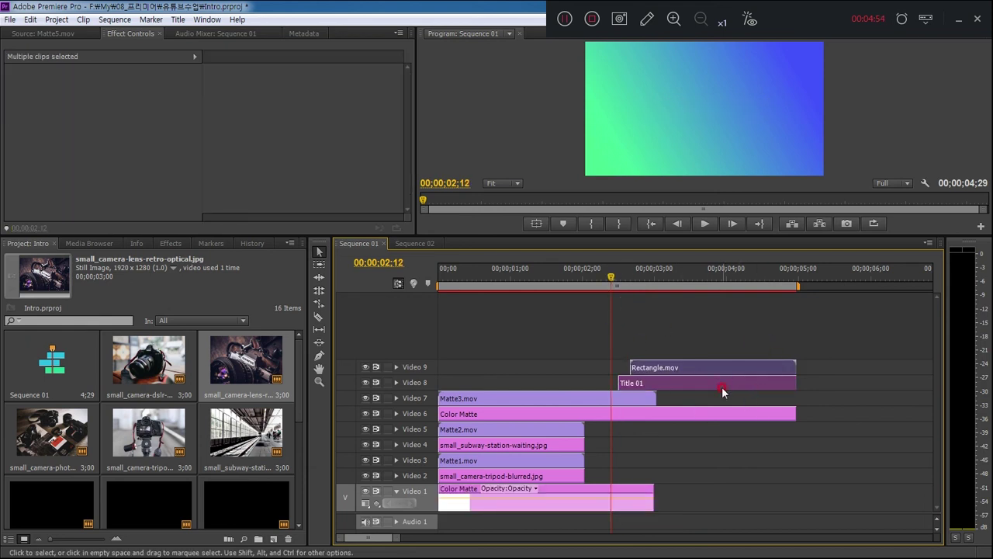
right_click(699, 373)
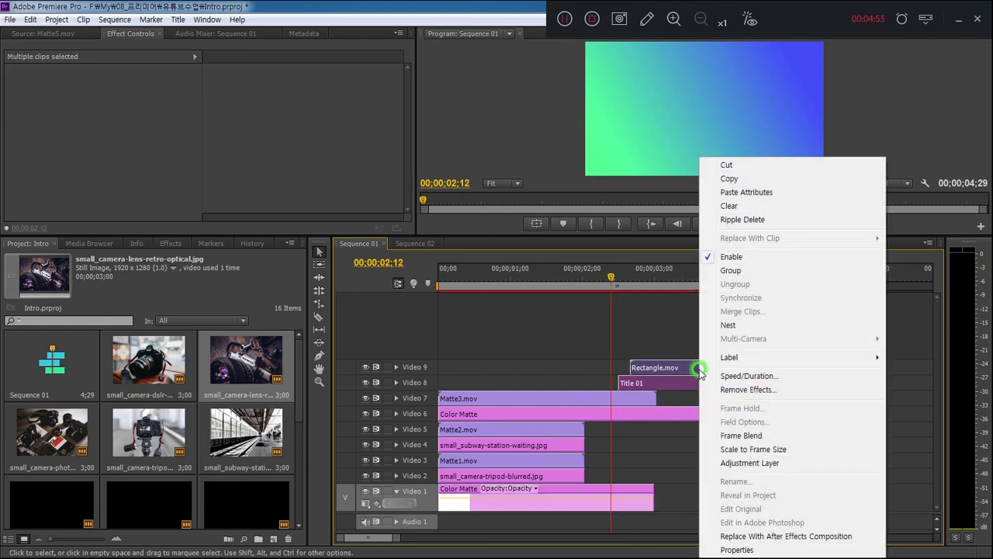
click(733, 329)
Return to Sequence 02 at 00;00;01;27 and select Nested Sequence 01 in the bin.
click(411, 243)
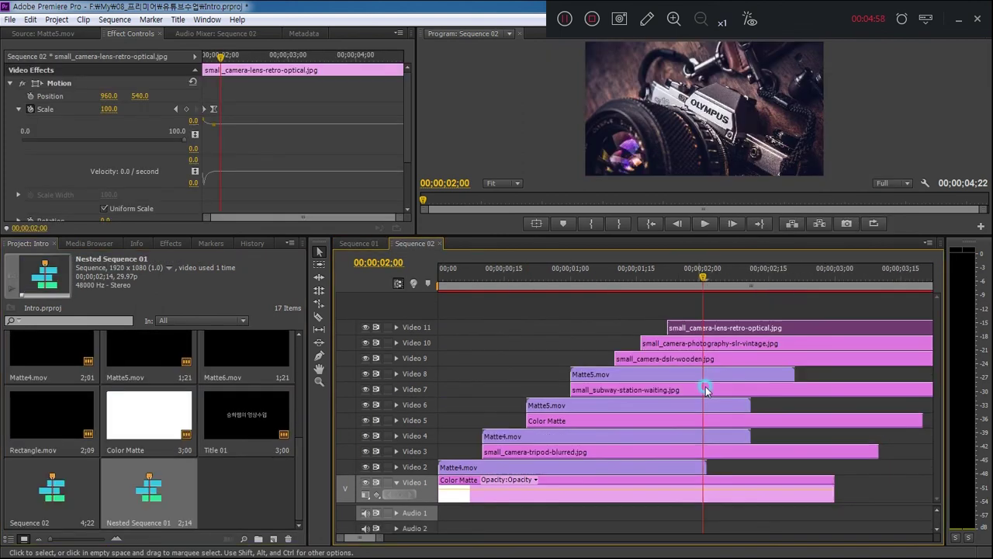
drag(704, 279, 689, 283)
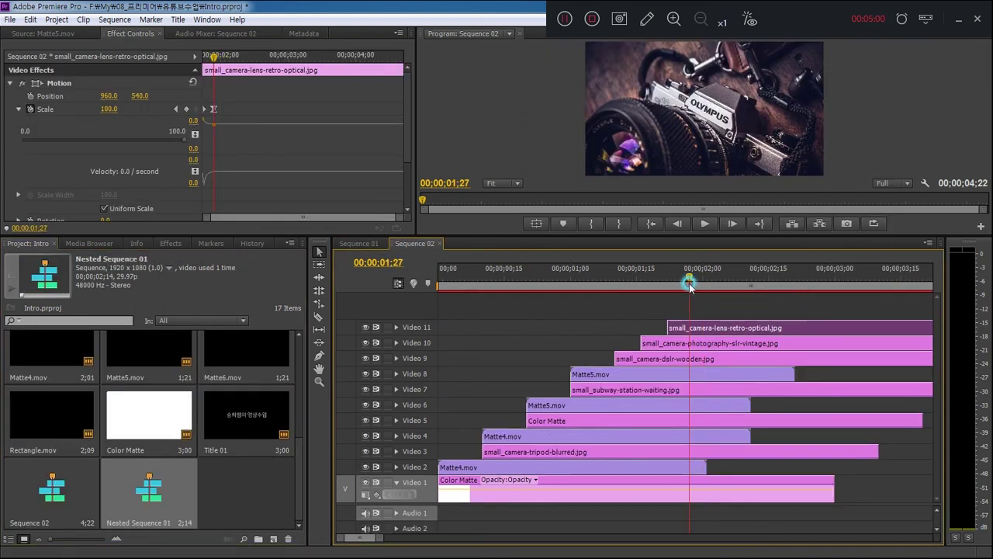
click(150, 486)
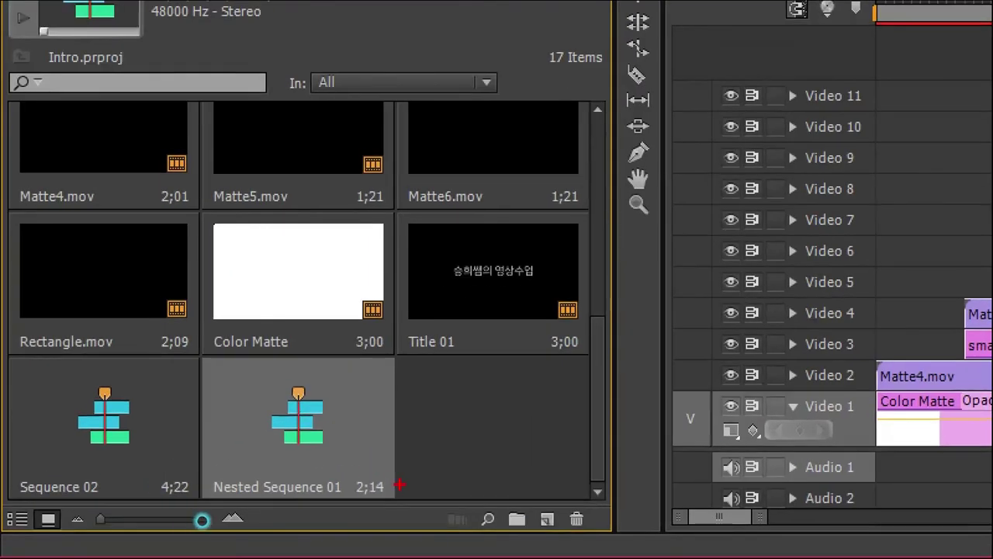
Place Nested Sequence 01 on a new top Video 13 track above the stacked photos.
drag(210, 508, 155, 508)
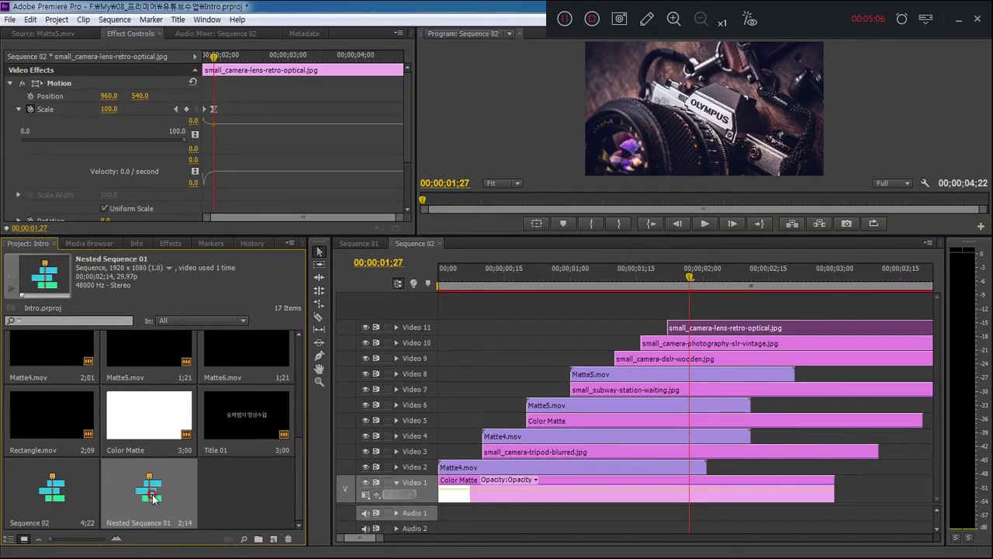
drag(247, 439, 702, 302)
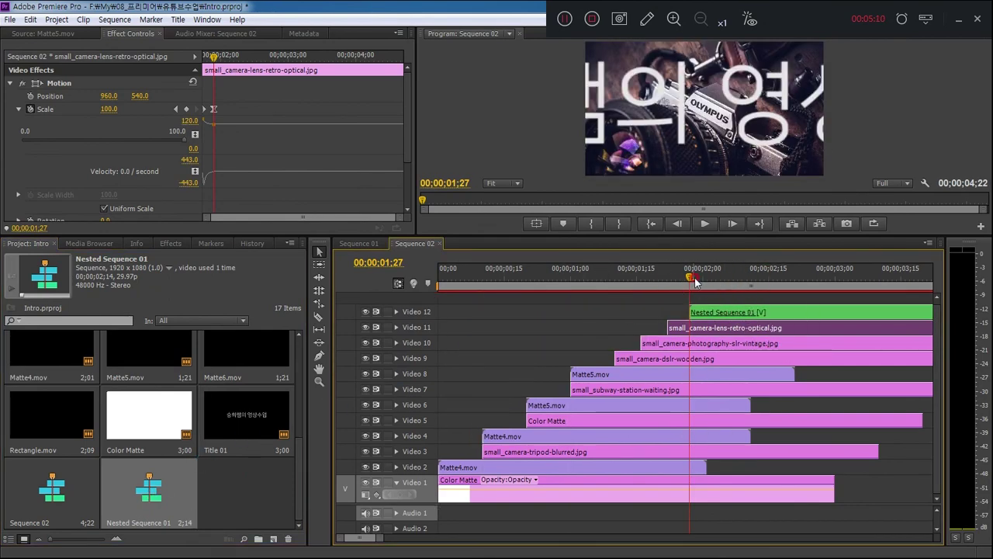
drag(690, 278, 762, 281)
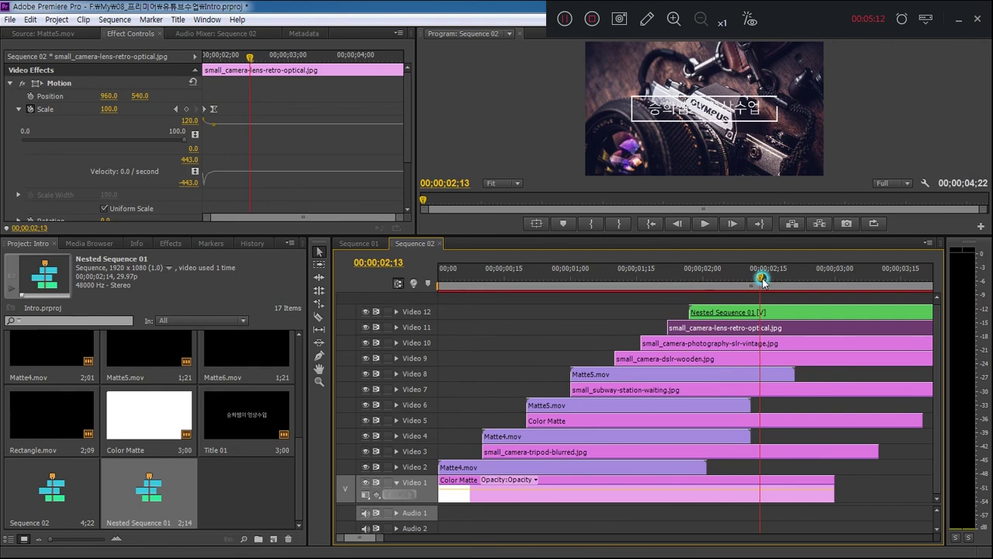
click(717, 230)
drag(716, 234, 716, 213)
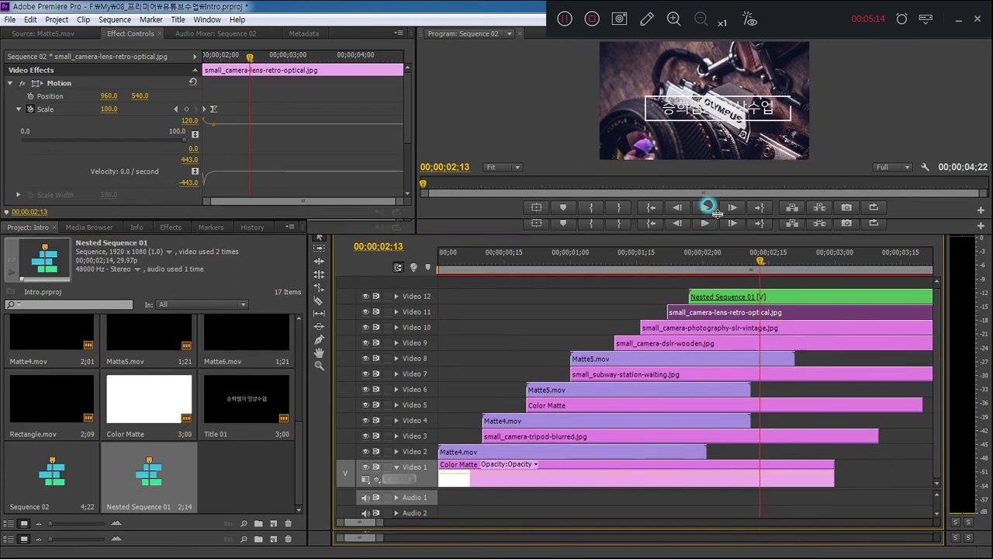
click(720, 312)
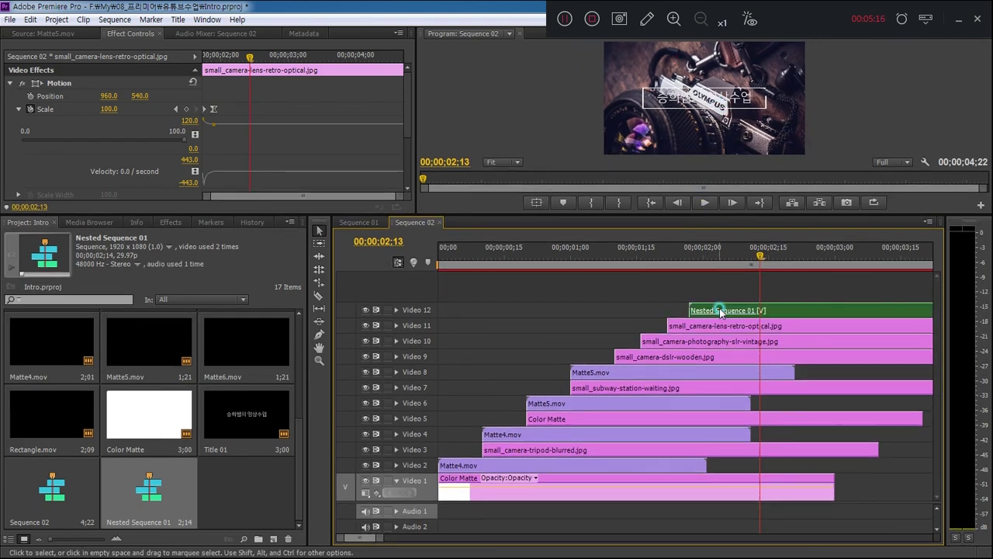
drag(720, 311, 720, 296)
Copy the gradient Color Matte onto Video 12 under the title and delete its Track Matte Key.
click(482, 495)
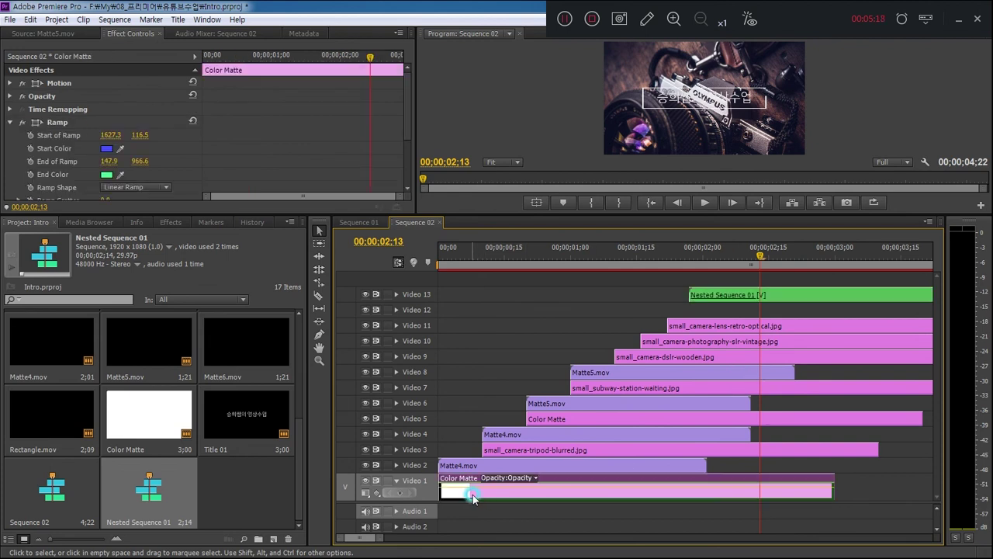
mouse_move(472, 498)
mouse_down()
mouse_move(714, 310)
mouse_move(725, 315)
mouse_up()
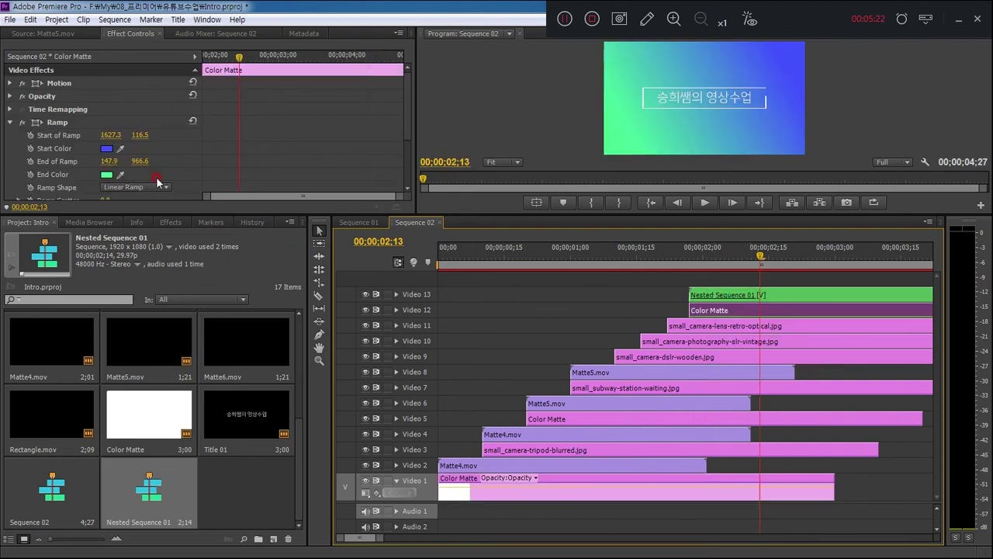
scroll(74, 132, down, 3)
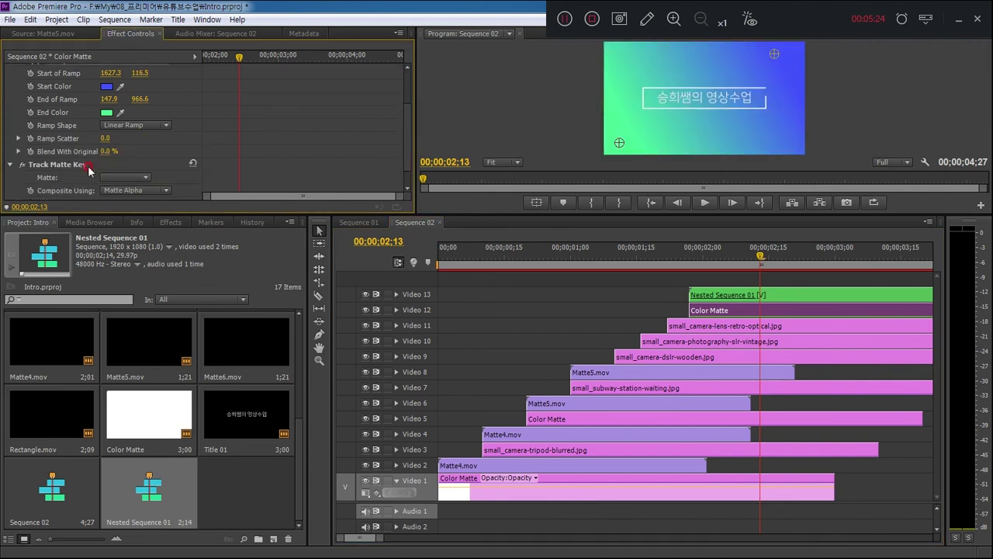
key(Delete)
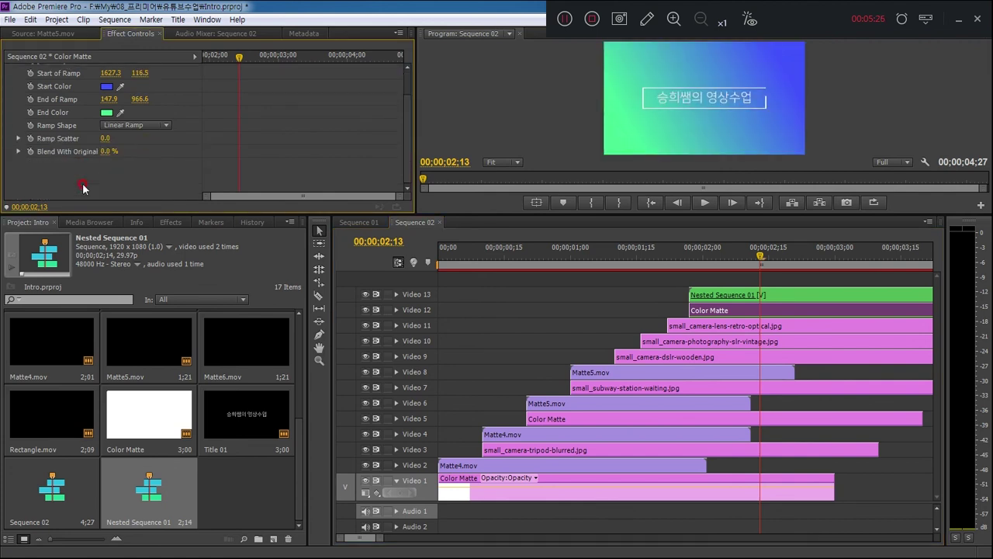
key(grave)
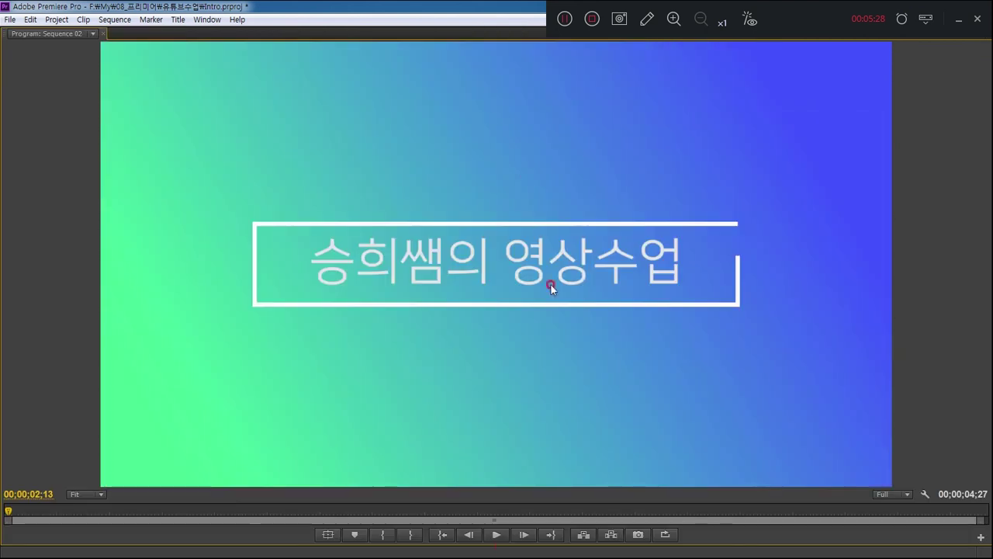
key(Home)
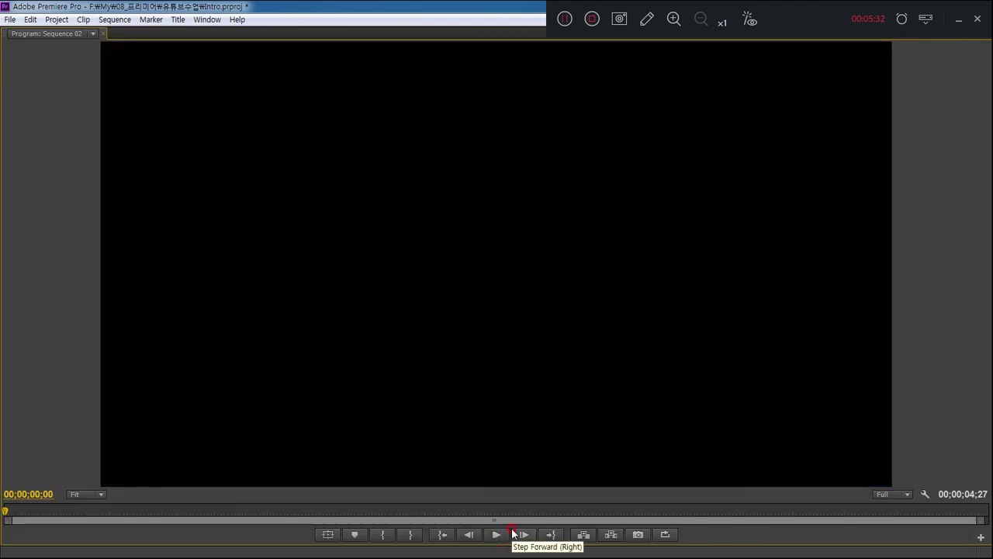
key(space)
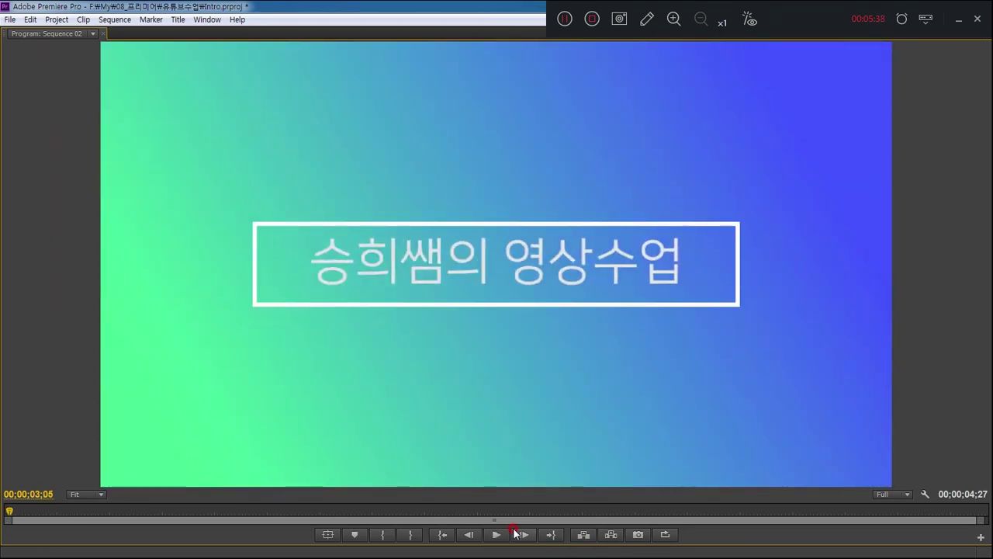
click(535, 408)
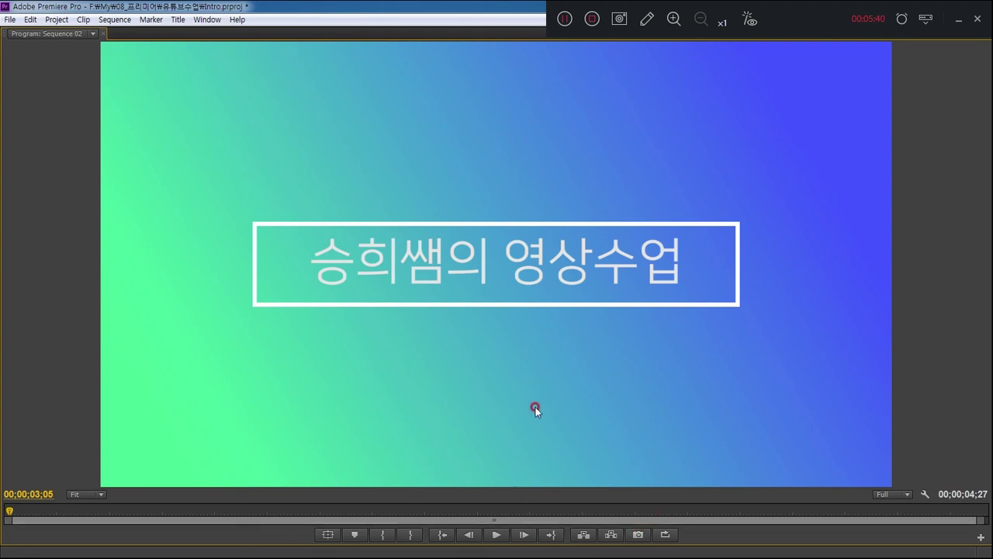